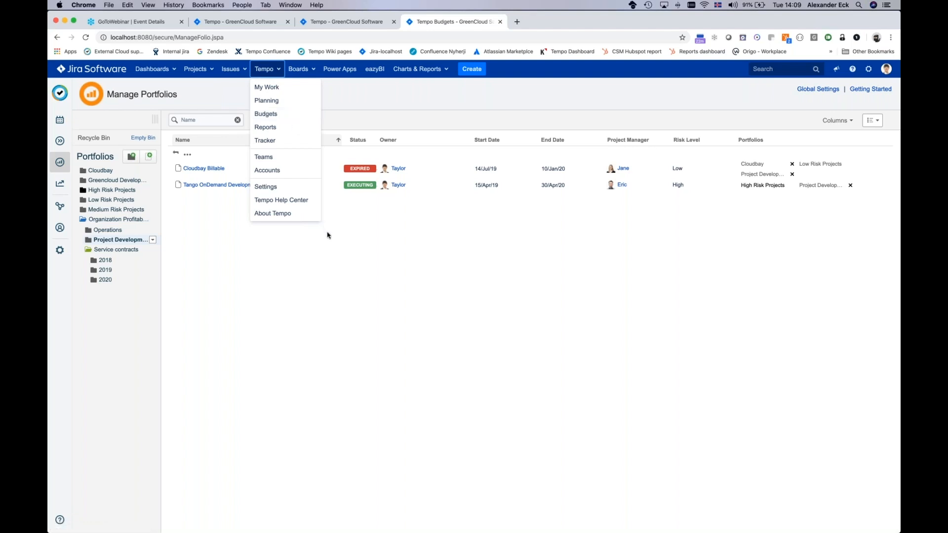
# Step: Open Tempo Budgets and review the Organization Profitability portfolio with its Service contracts, Project Development and Operations sub-portfolios
pyautogui.click(274, 117)
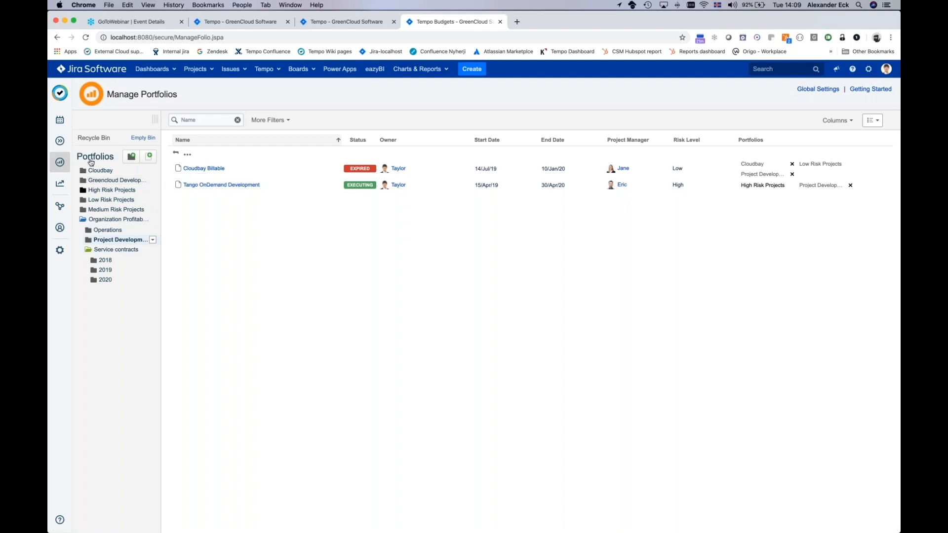
pyautogui.click(92, 249)
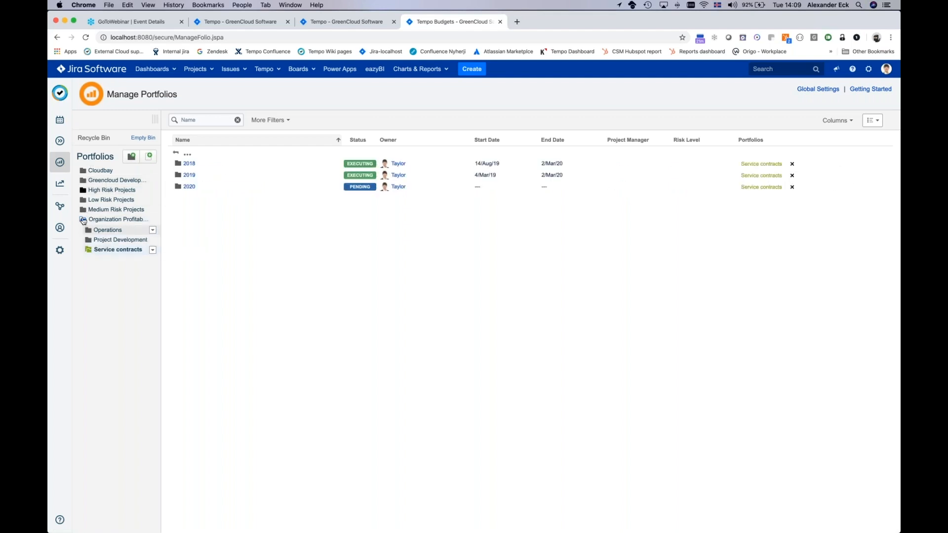
pyautogui.click(83, 220)
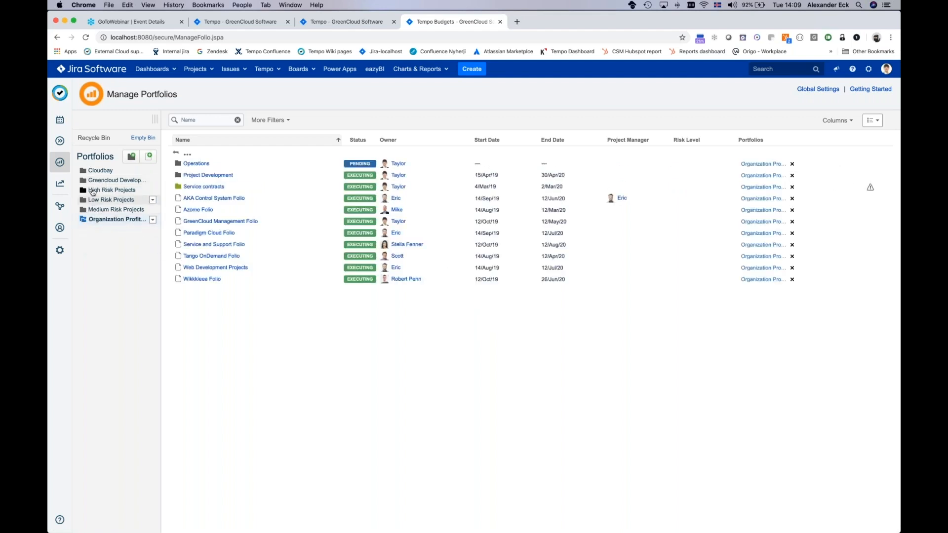
pyautogui.click(153, 220)
pyautogui.click(87, 218)
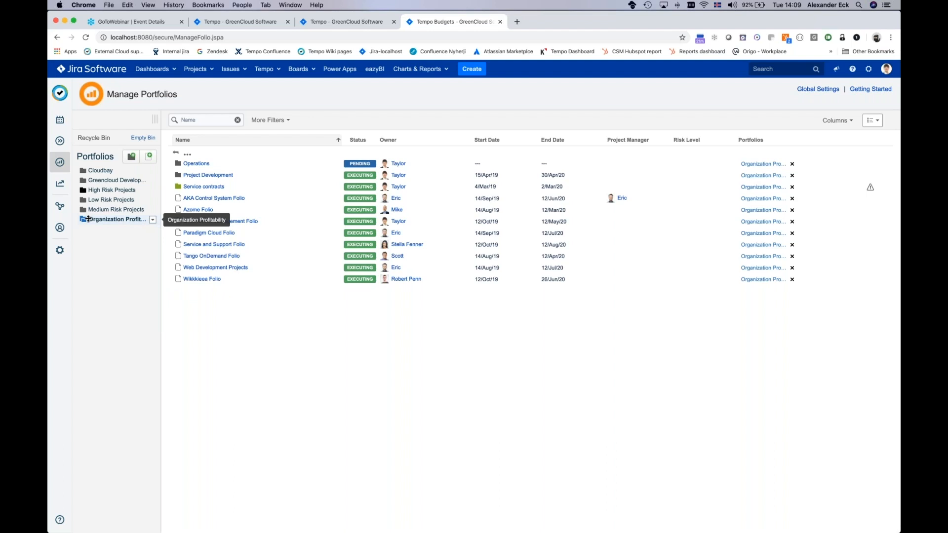
pyautogui.click(87, 218)
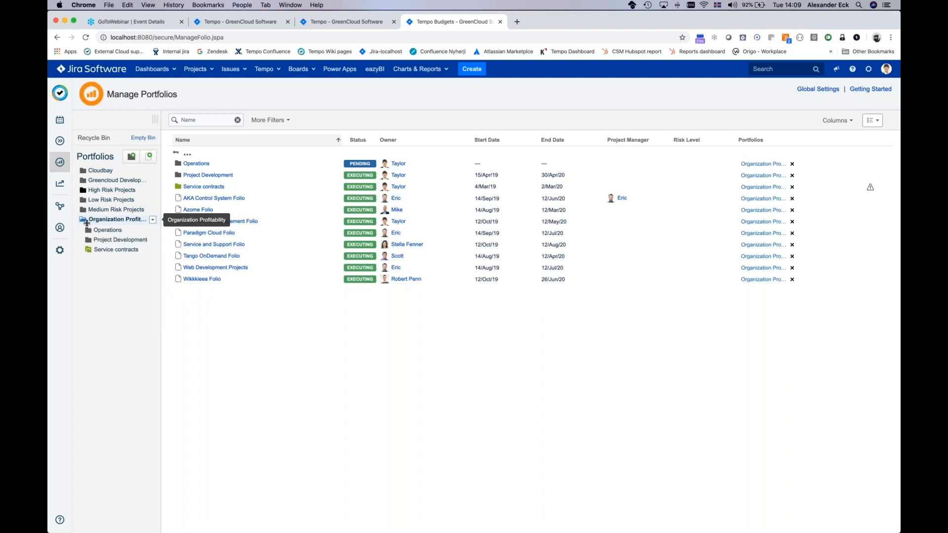
pyautogui.click(88, 249)
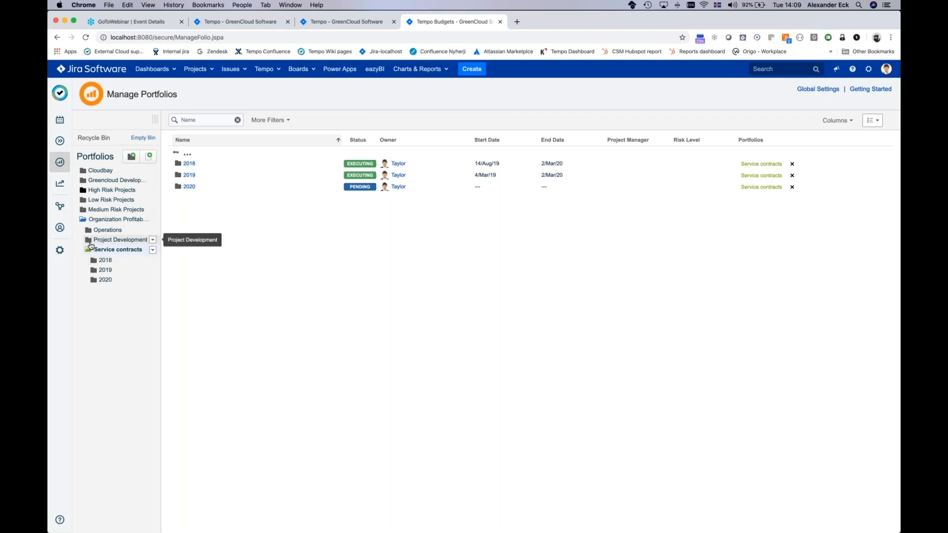
pyautogui.click(111, 241)
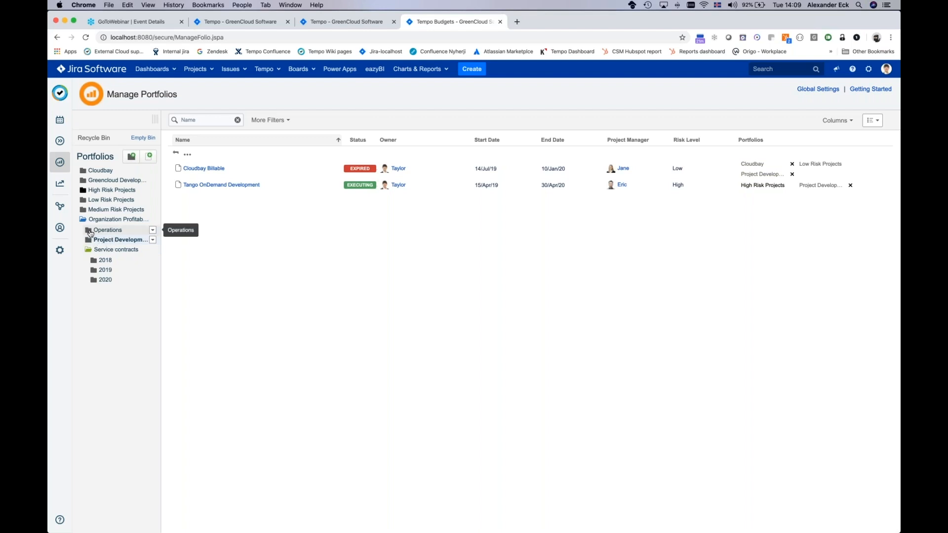
pyautogui.click(91, 231)
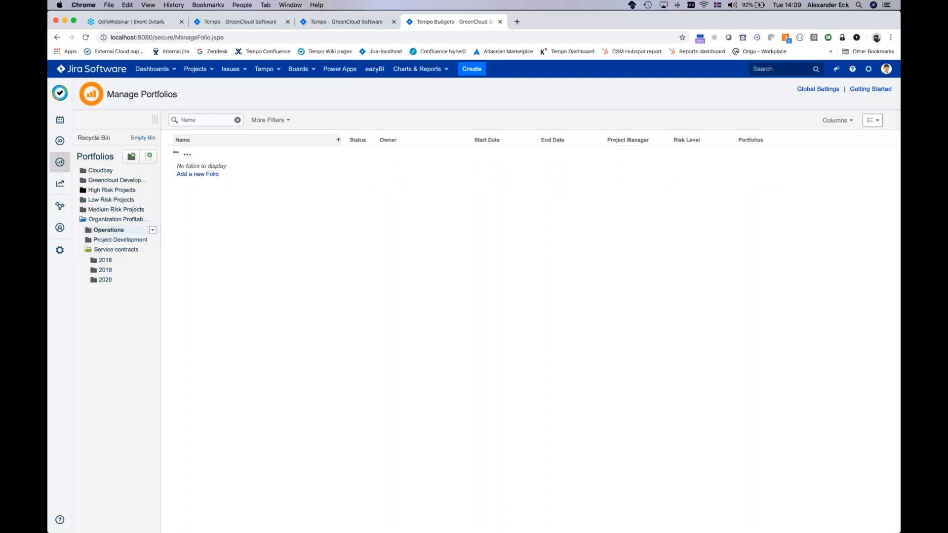
# Step: Create a custom portfolio named "2020 Web Development" inside the Project Development portfolio
pyautogui.click(91, 242)
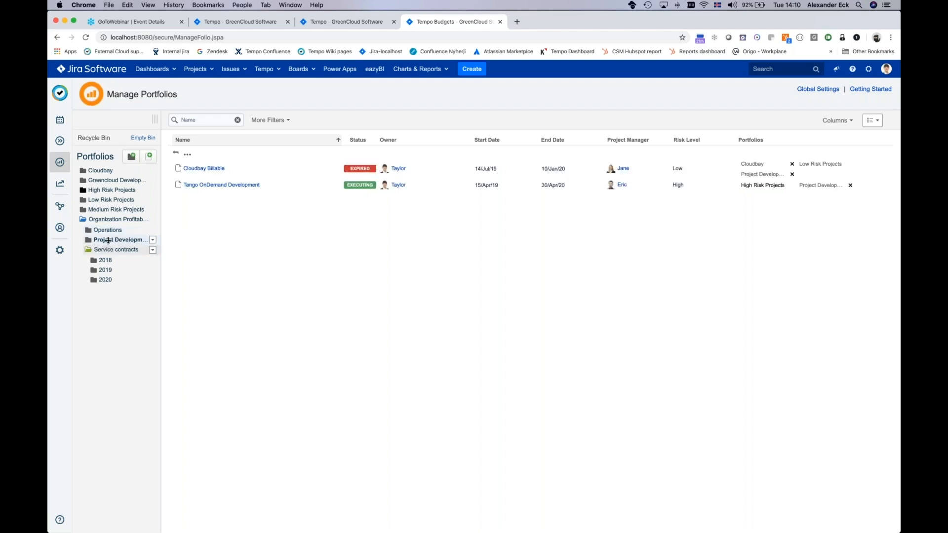
pyautogui.click(152, 241)
pyautogui.click(132, 242)
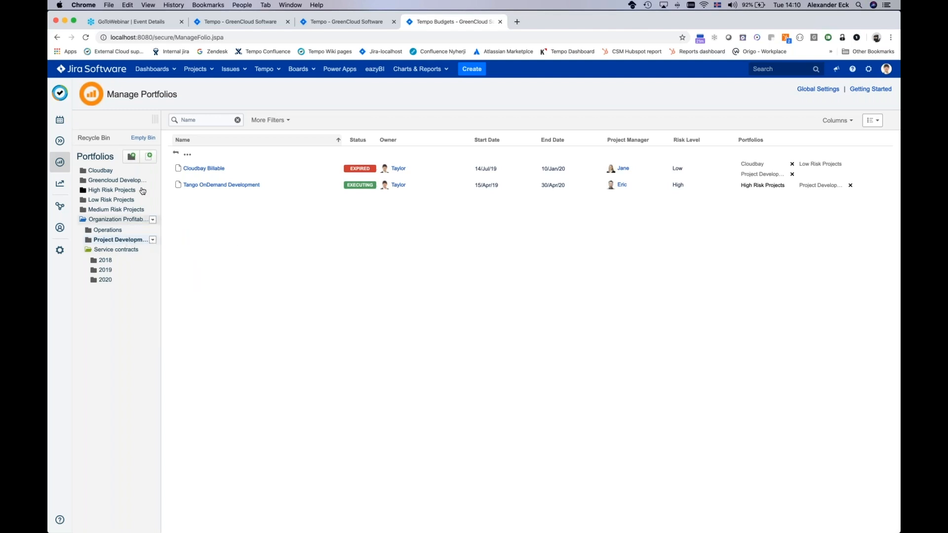
pyautogui.click(132, 157)
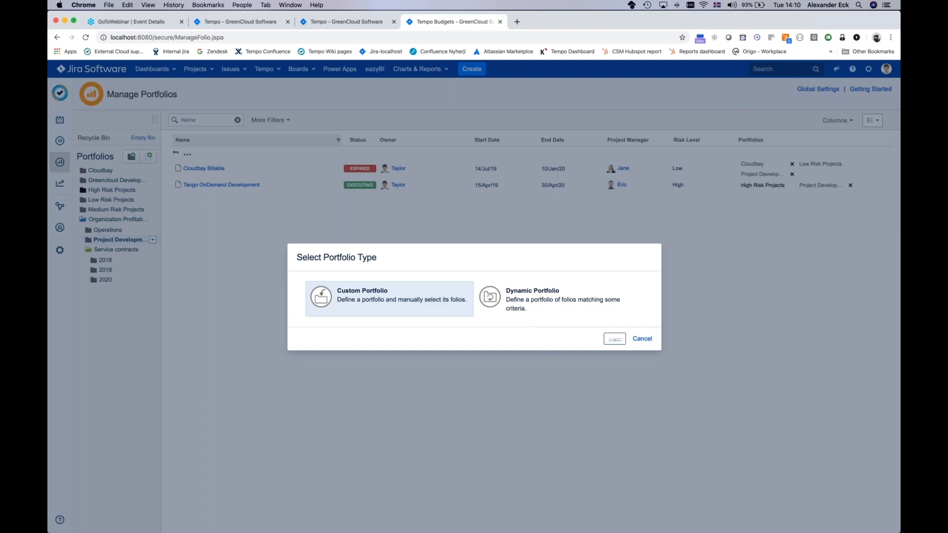
pyautogui.click(618, 339)
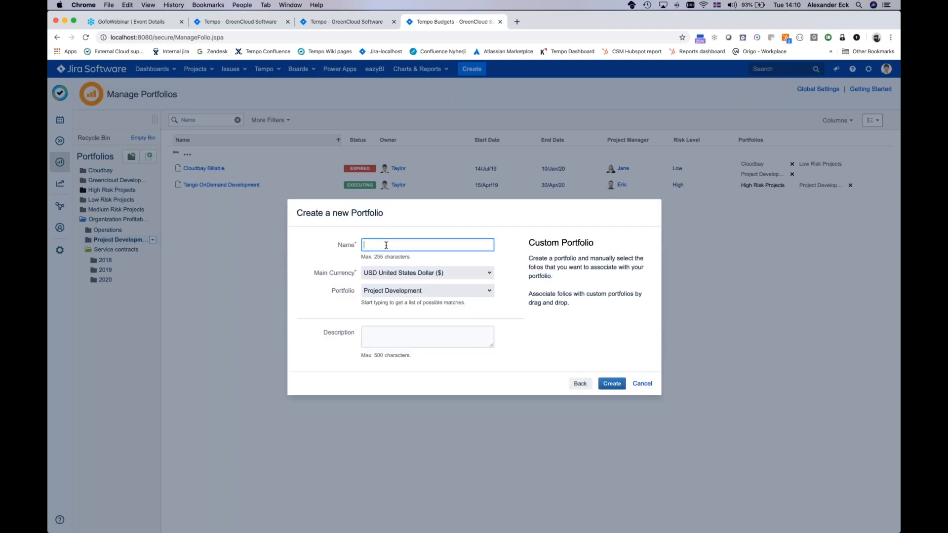
pyautogui.write('2020 Web Development')
pyautogui.click(405, 291)
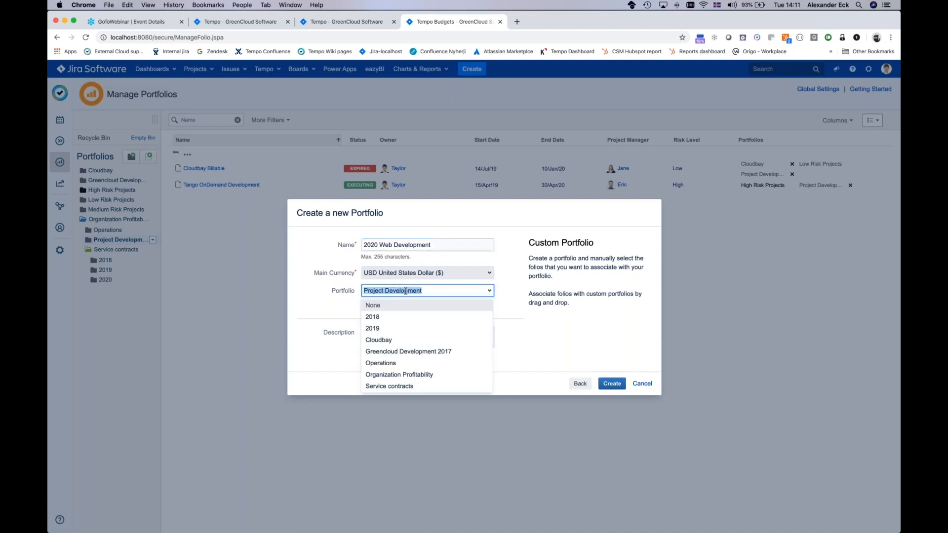
pyautogui.click(343, 316)
pyautogui.click(612, 384)
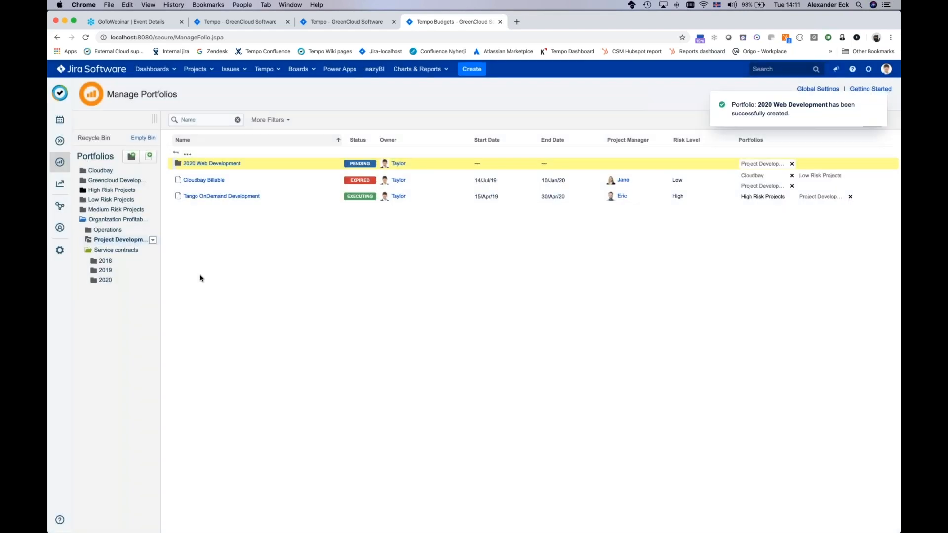
# Step: Expand Project Development in the portfolio tree and open its 2020 Web Development sub-portfolio
pyautogui.click(90, 240)
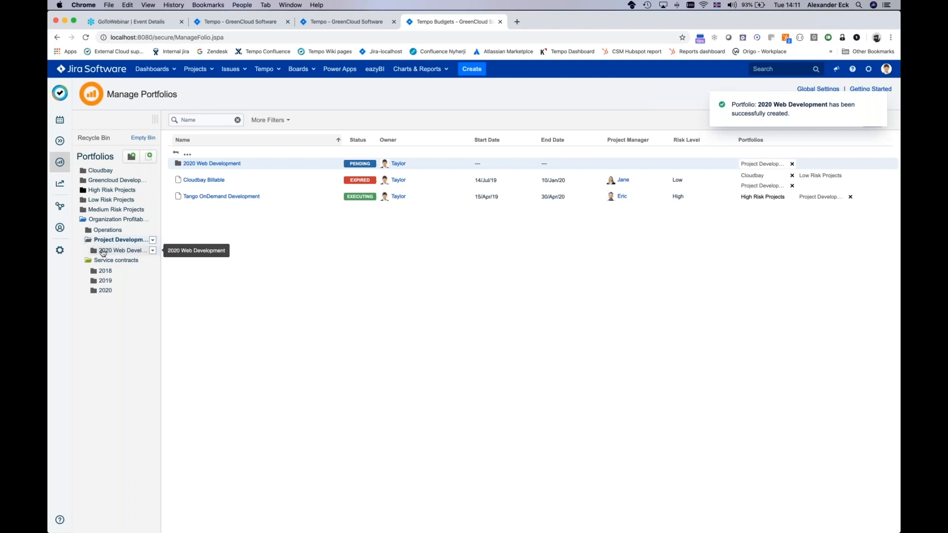
pyautogui.click(133, 250)
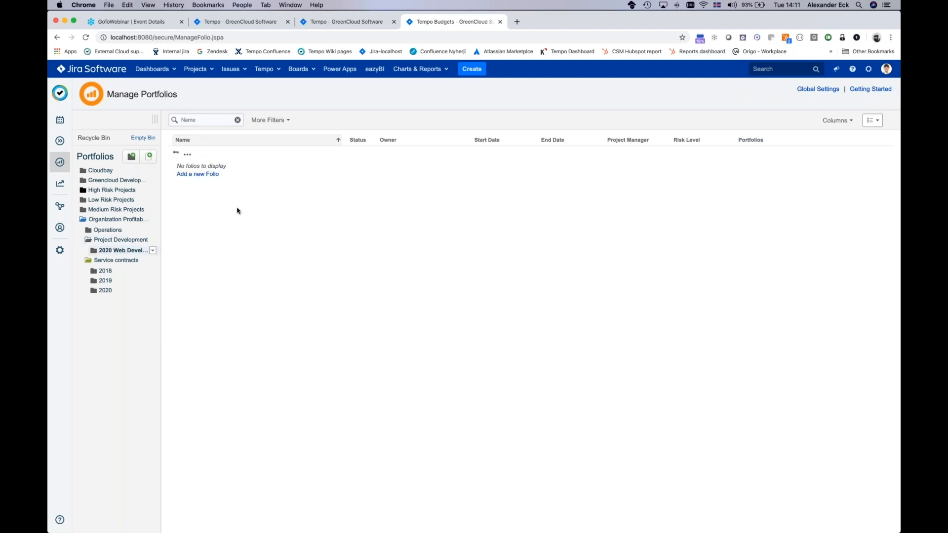
pyautogui.click(110, 240)
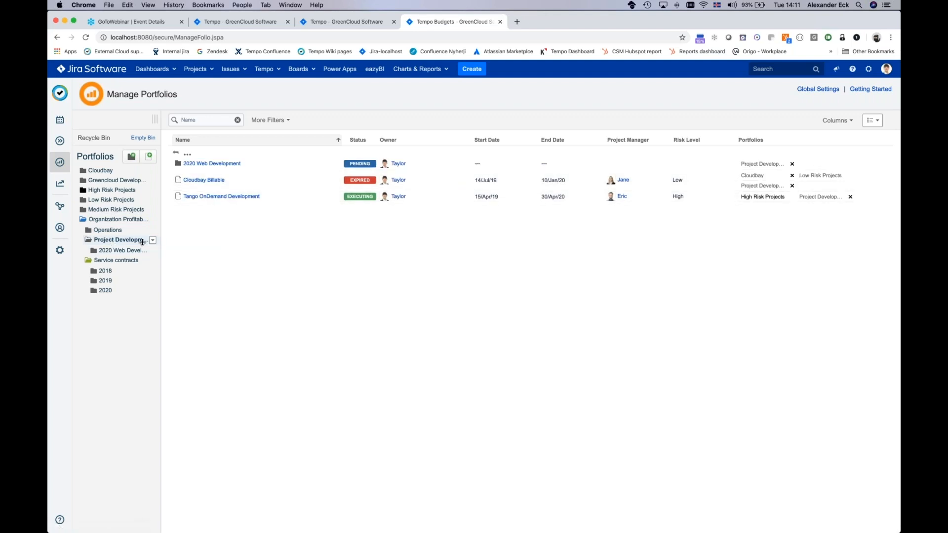
pyautogui.click(127, 251)
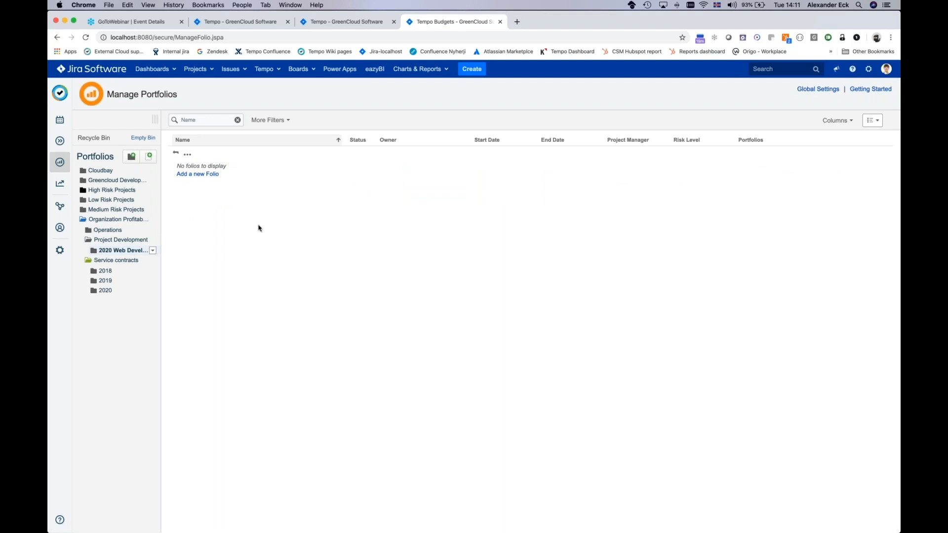
# Step: Start a new folio scoped by JIRA Projects with Simple Costs tracking and name it "Web Development for Cost Tracker"
pyautogui.click(198, 174)
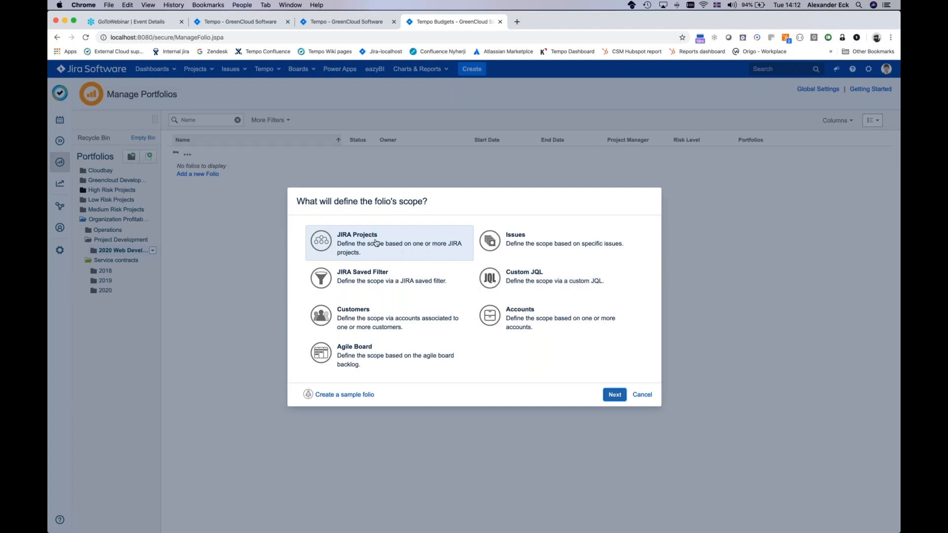
pyautogui.click(616, 395)
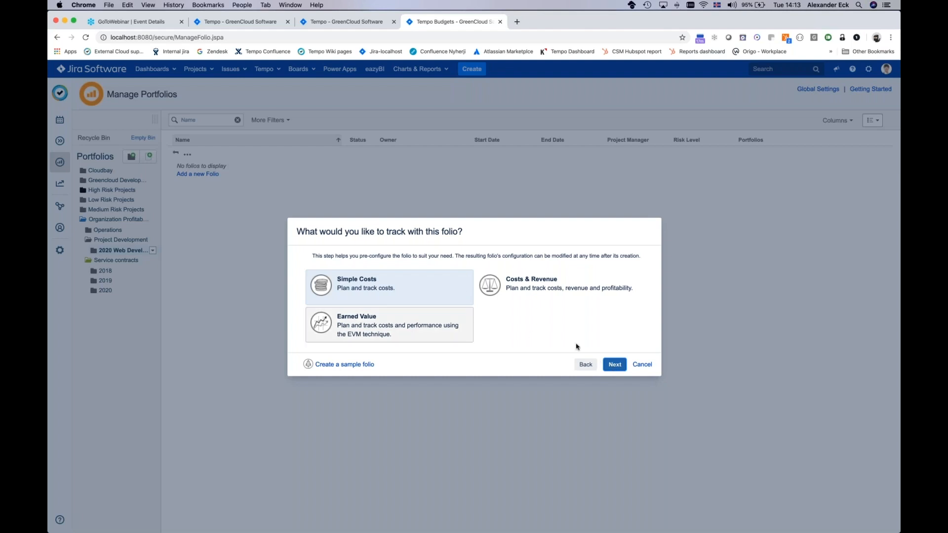
pyautogui.click(614, 366)
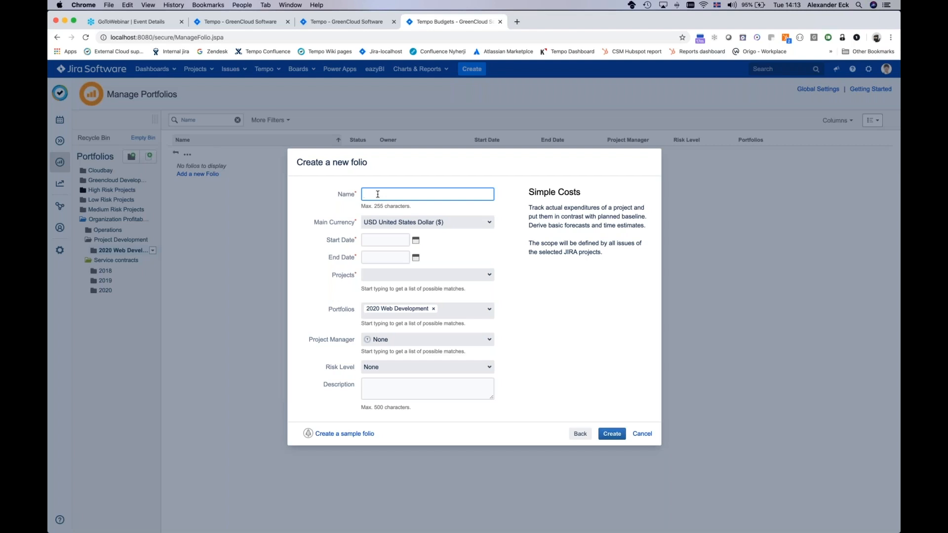
pyautogui.write('Web Development for Cost Tracker')
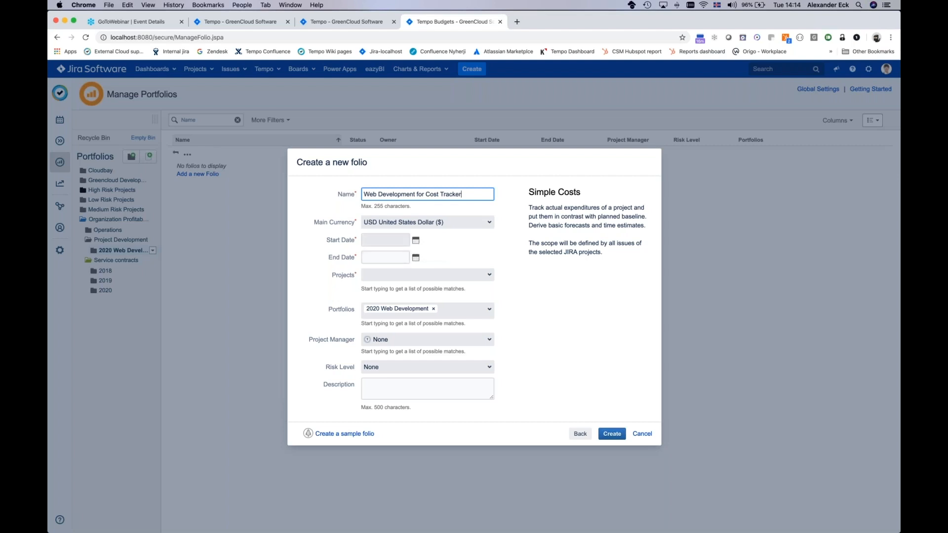
# Step: Set the new folio's start date to 1/Jan/20 and its end date to 31/Dec/20
pyautogui.click(416, 242)
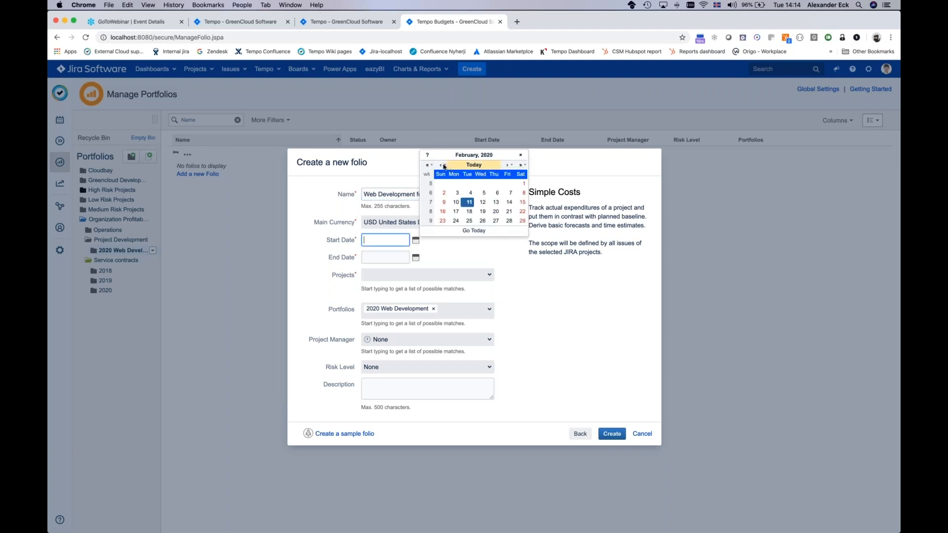
pyautogui.click(441, 165)
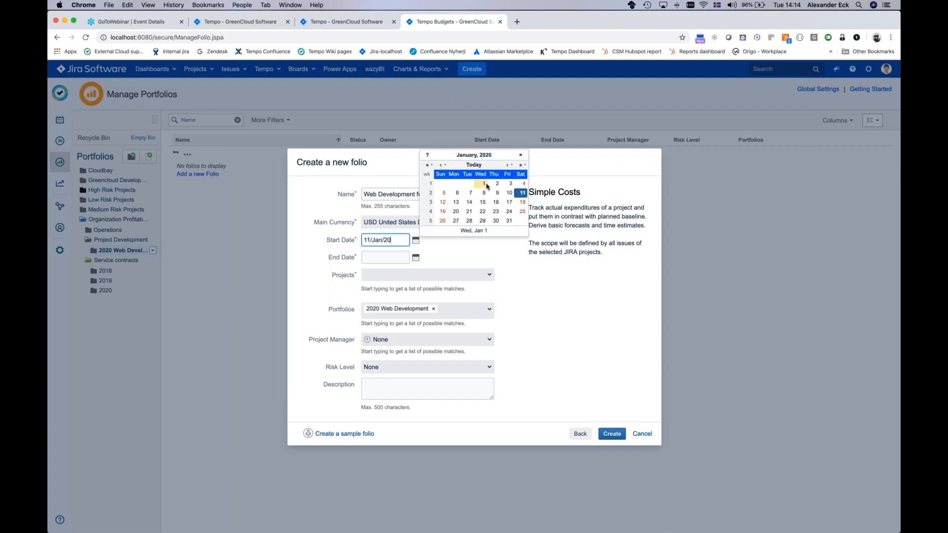
pyautogui.click(484, 183)
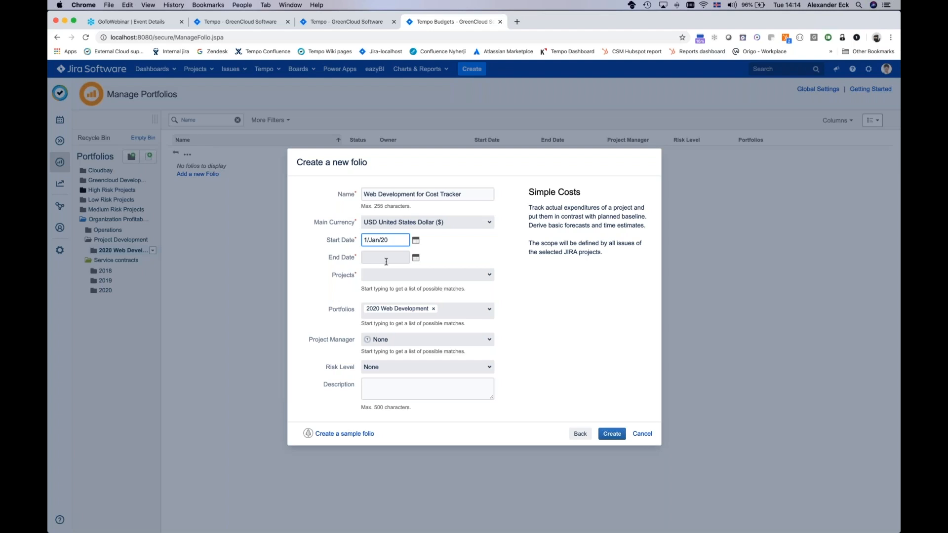
pyautogui.click(415, 259)
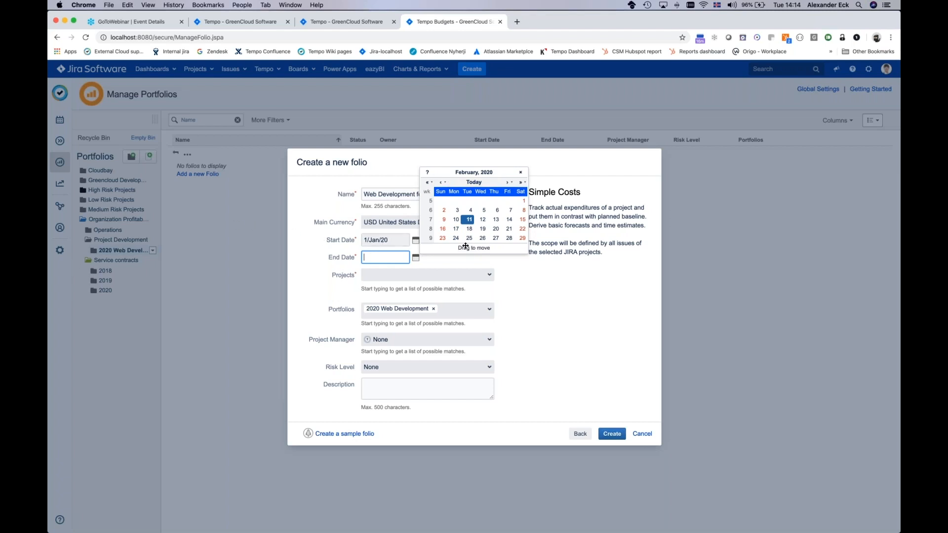
pyautogui.click(509, 183)
pyautogui.click(509, 183)
pyautogui.click(509, 183)
pyautogui.click(509, 184)
pyautogui.click(508, 184)
pyautogui.click(508, 184)
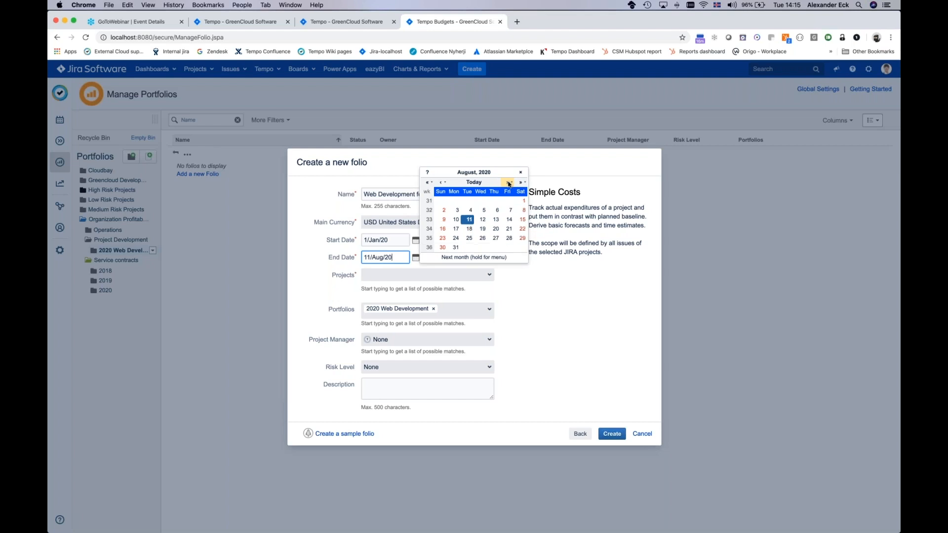
pyautogui.click(508, 183)
pyautogui.click(508, 183)
pyautogui.click(508, 184)
pyautogui.click(509, 184)
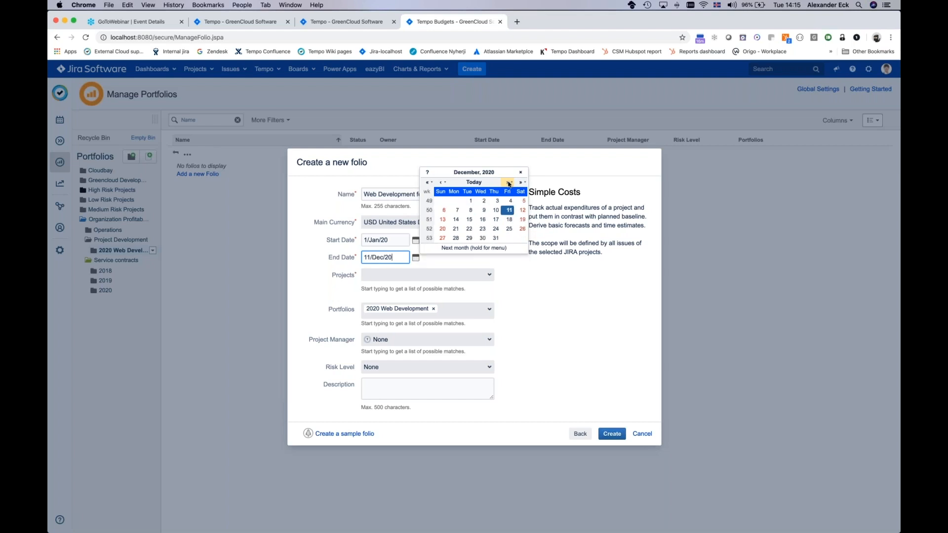
pyautogui.click(495, 239)
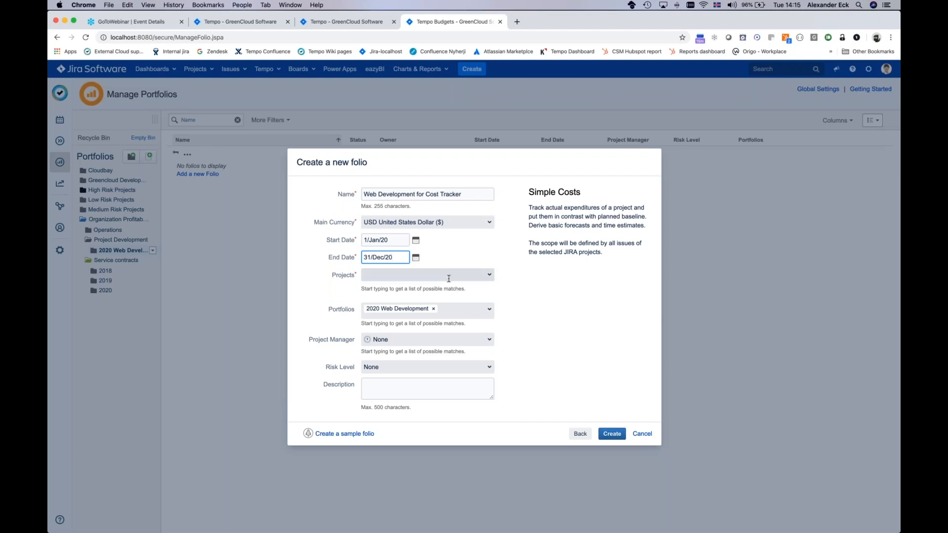
# Step: Add the Wikkkieea Cloud and Tango OnDemand projects to the new folio's scope
pyautogui.click(426, 271)
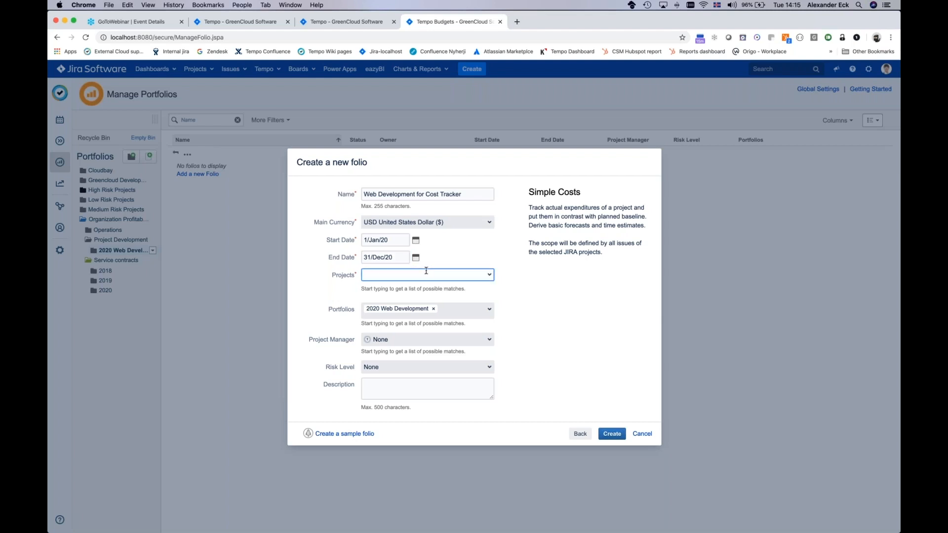
pyautogui.write('wik')
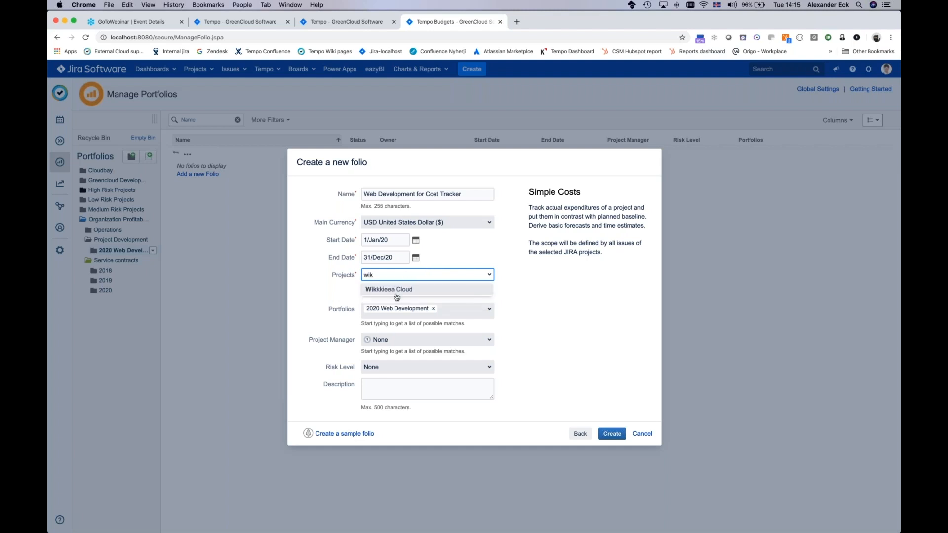
pyautogui.click(397, 290)
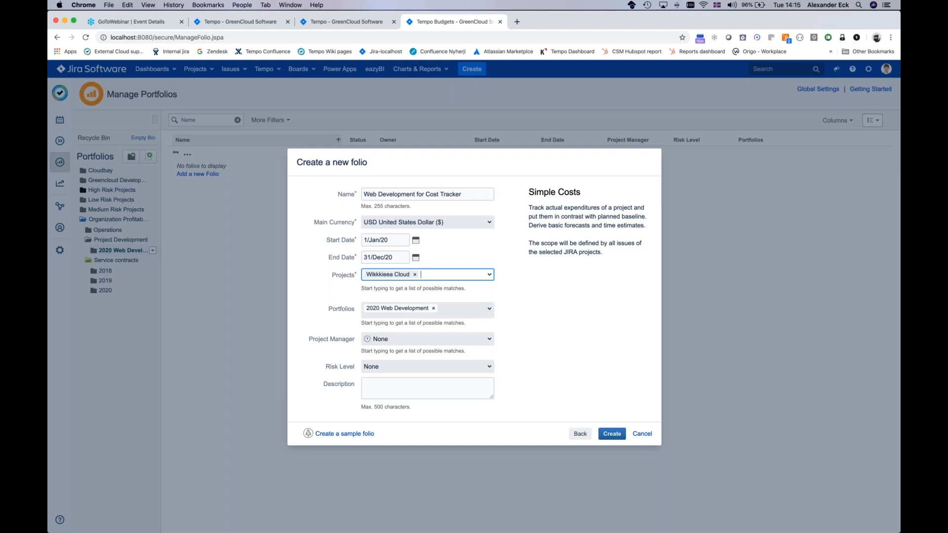
pyautogui.write('tan')
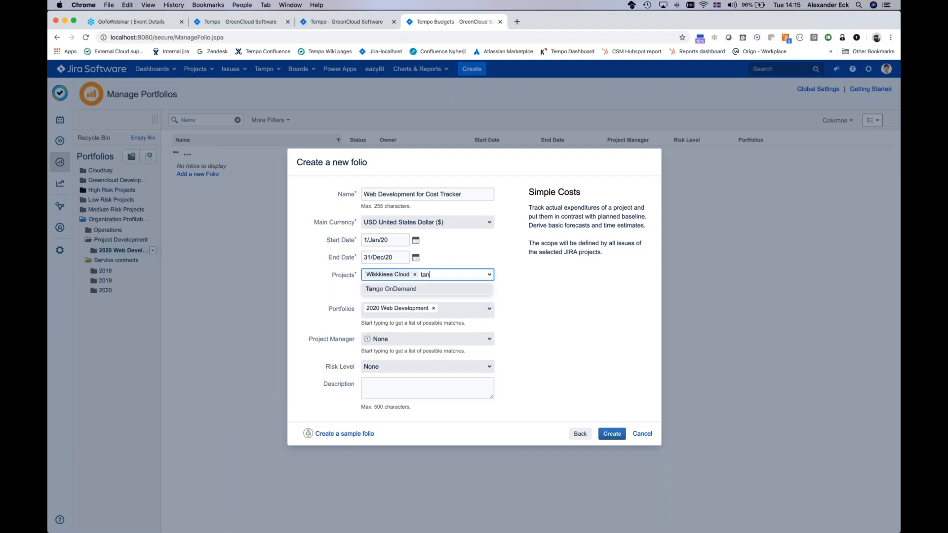
pyautogui.click(389, 290)
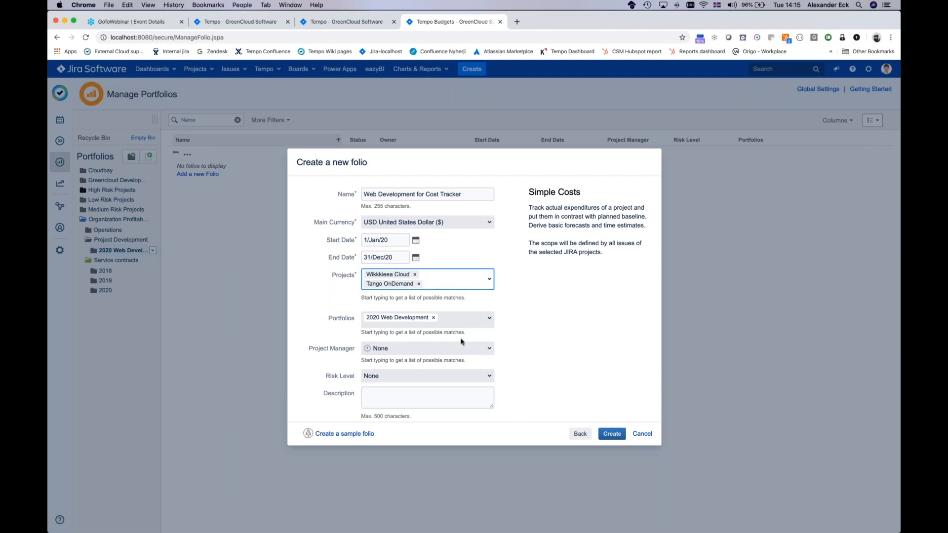
pyautogui.click(330, 320)
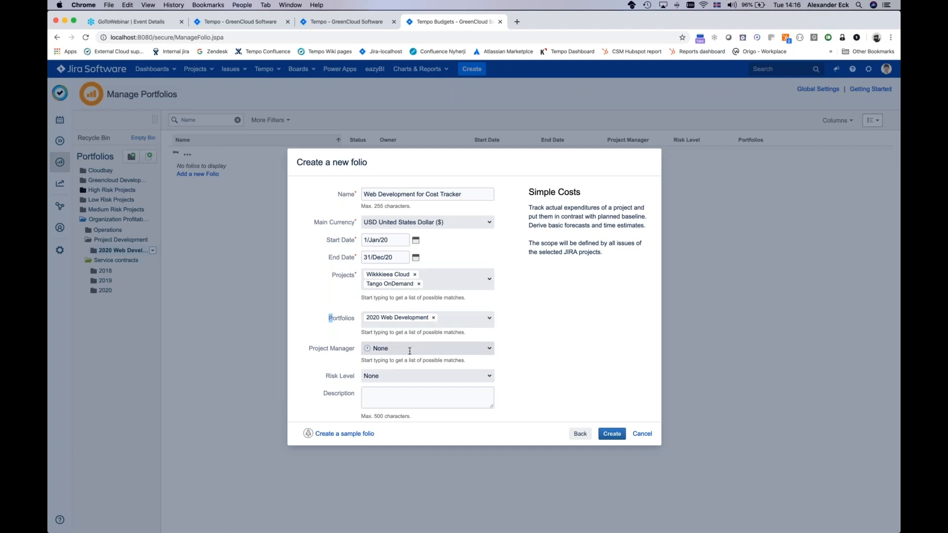
# Step: Choose a project manager for the new folio and create the folio
pyautogui.moveTo(308, 350); pyautogui.dragTo(358, 379)
pyautogui.click(394, 348)
pyautogui.press('Down')
pyautogui.press('Down')
pyautogui.press('Down')
pyautogui.press('Down')
pyautogui.press('Down')
pyautogui.press('Down')
pyautogui.press('Down')
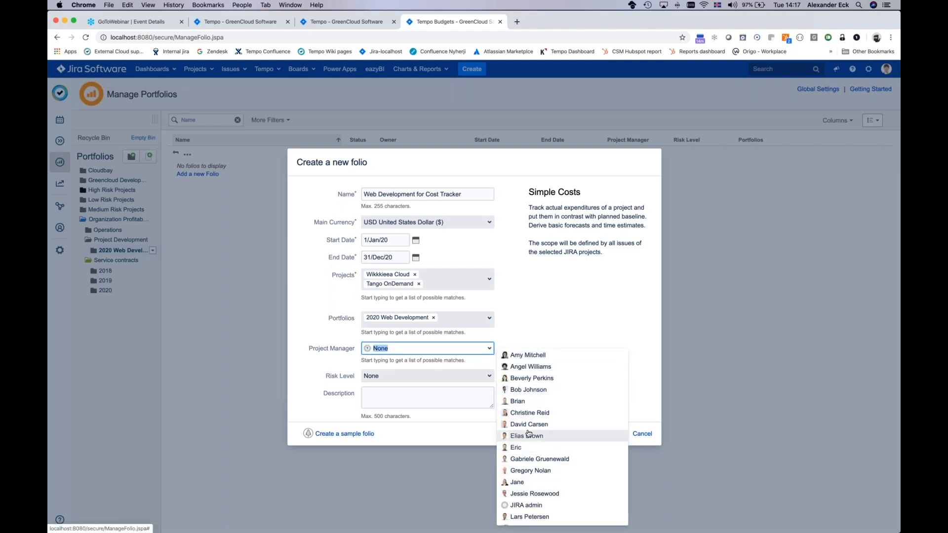
pyautogui.press('Return')
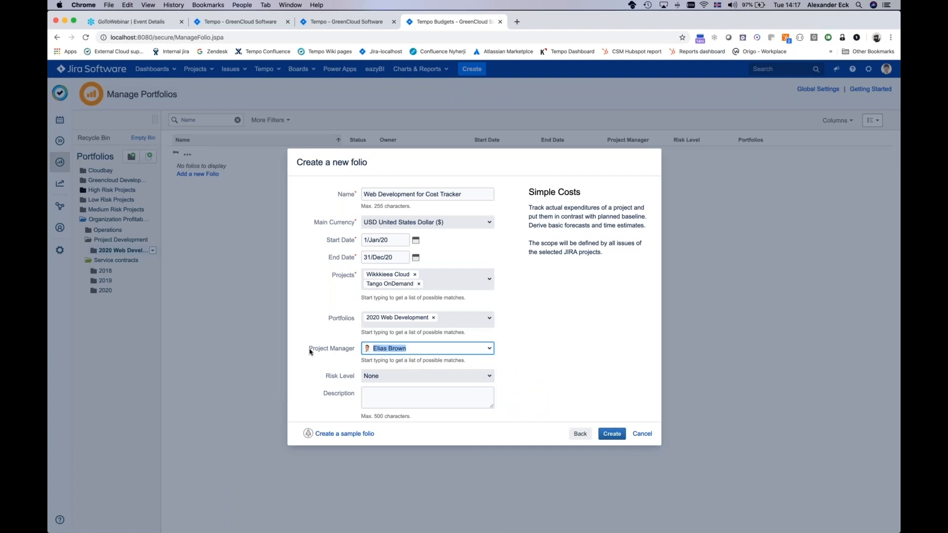
pyautogui.moveTo(309, 352); pyautogui.dragTo(354, 353)
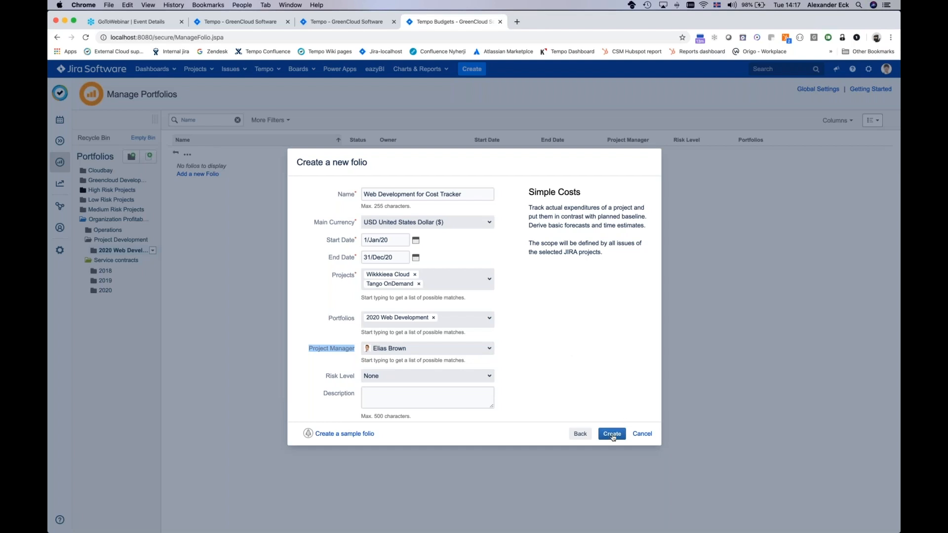
pyautogui.click(612, 438)
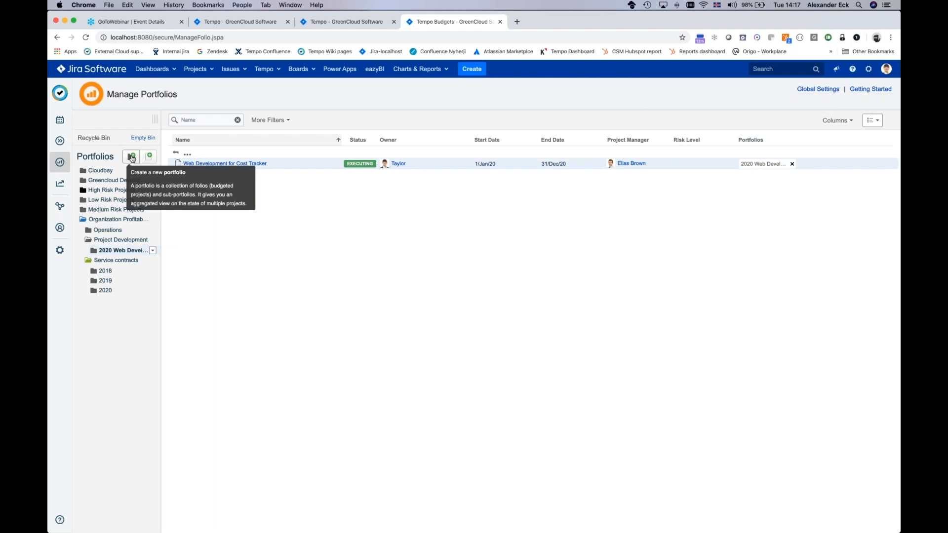
# Step: Start a dynamic portfolio under 2020 Web Development and name it "Project Manager" followed by a manager's first name
pyautogui.click(134, 157)
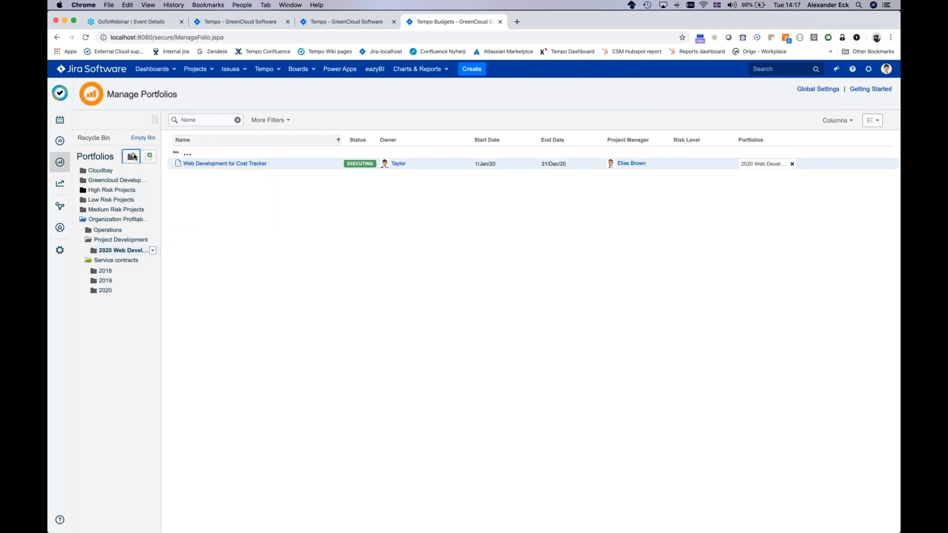
pyautogui.click(539, 303)
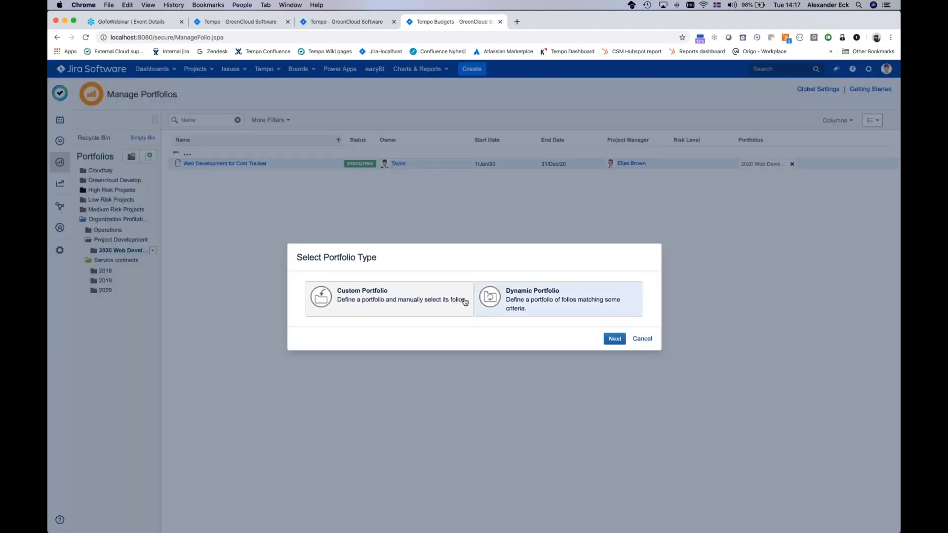
pyautogui.click(615, 339)
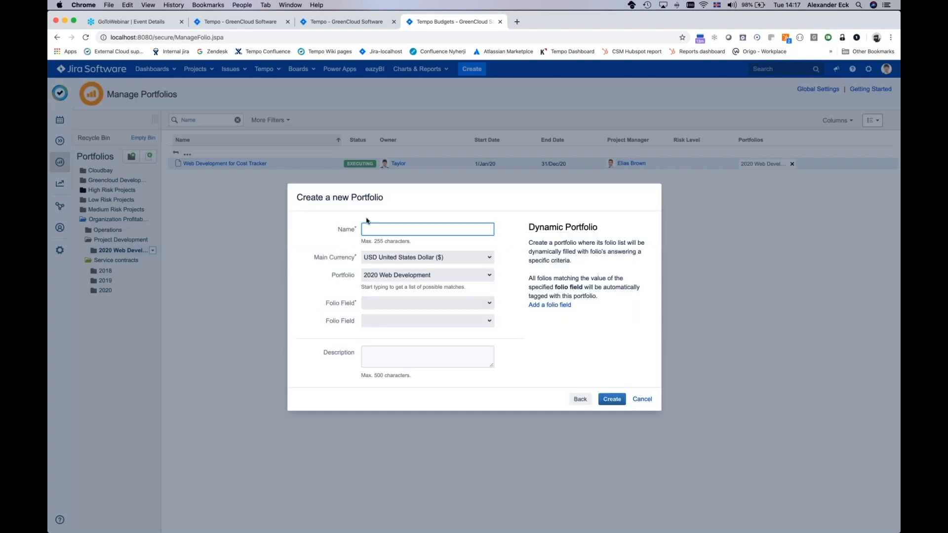
pyautogui.write('Project Manager Eric')
# Step: Set the dynamic portfolio's folio field criterion to Project Manager and pick the same manager as on the Web Development for Cost Tracker folio
pyautogui.click(386, 307)
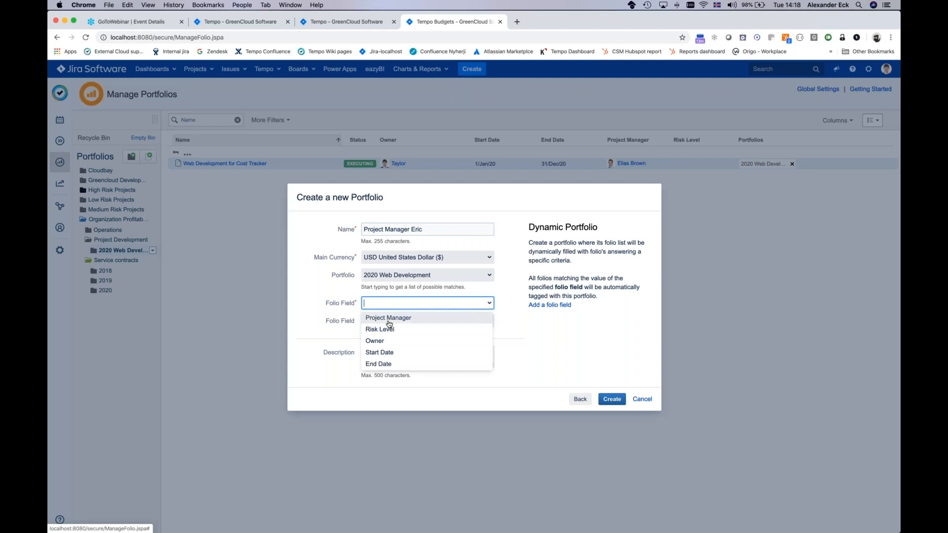
pyautogui.click(386, 319)
pyautogui.click(376, 306)
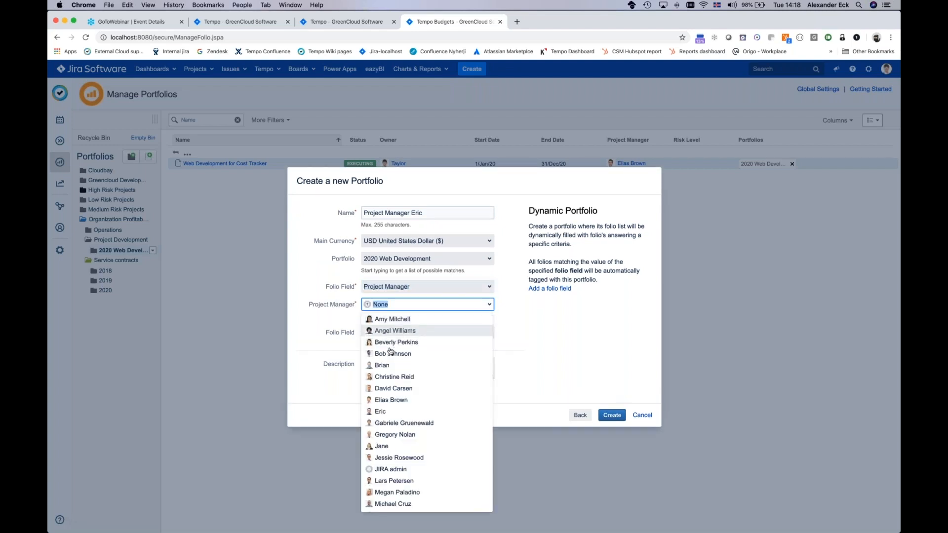
pyautogui.click(413, 401)
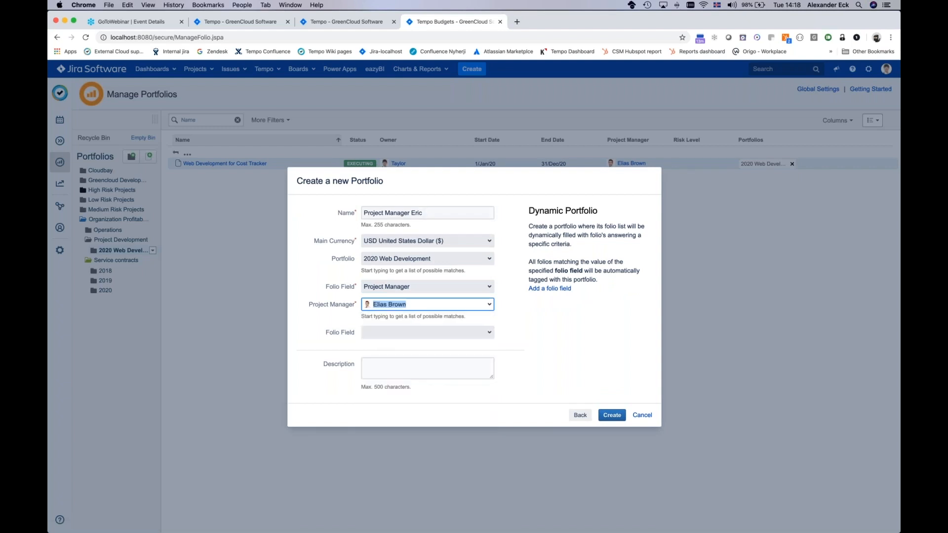
# Step: Correct the first name in the portfolio's name to match the selected project manager and create the portfolio
pyautogui.press('BackSpace')
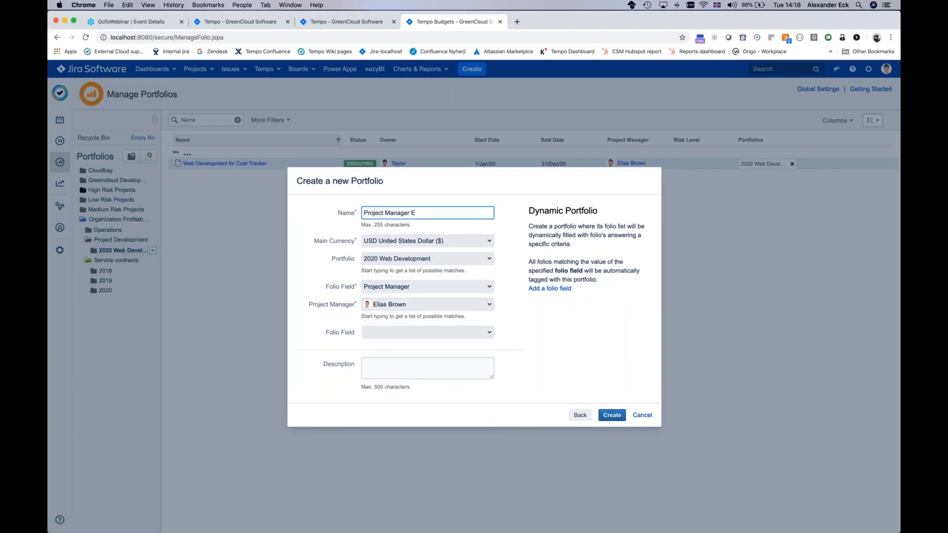
pyautogui.write('lias')
pyautogui.click(613, 415)
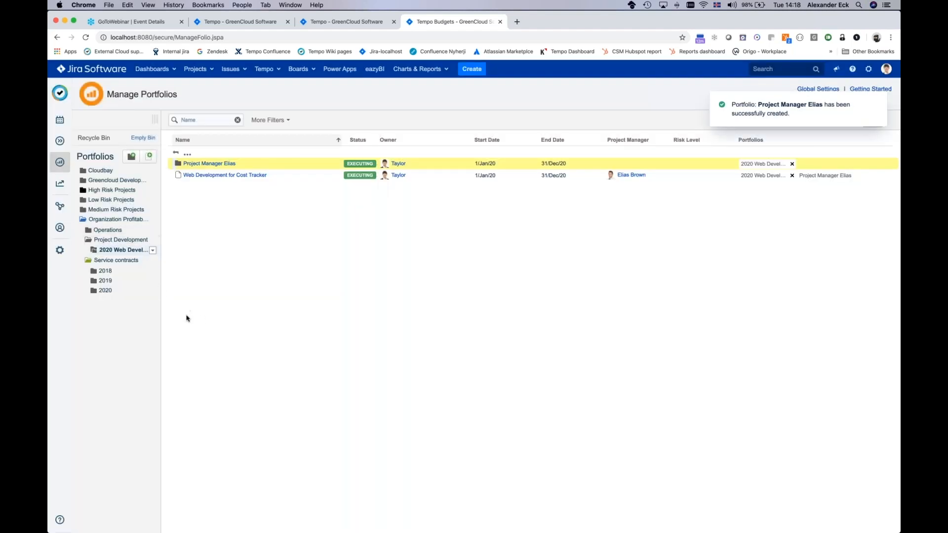
# Step: Move the project manager portfolio out of 2020 Web Development to the top level of the tree and check both portfolios' contents
pyautogui.click(94, 253)
pyautogui.moveTo(108, 261); pyautogui.dragTo(80, 304)
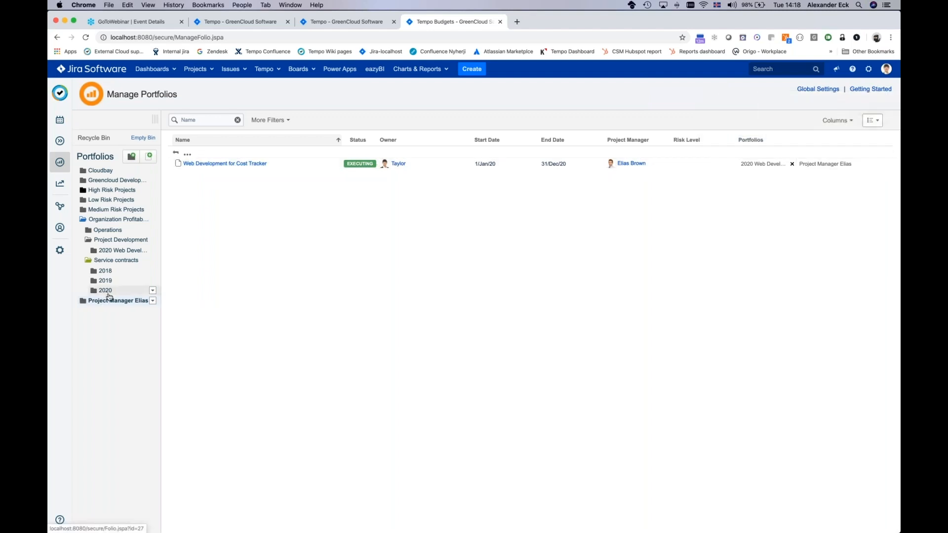
pyautogui.click(114, 250)
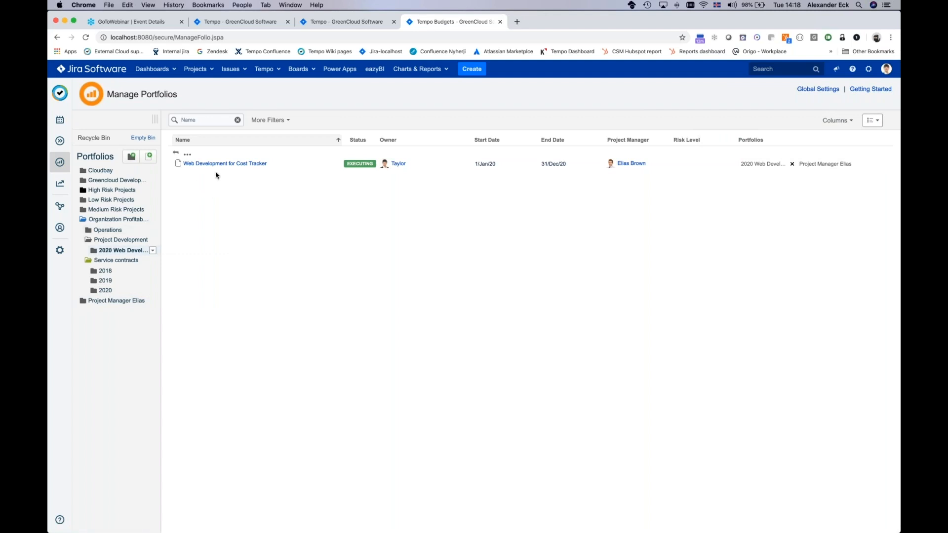
pyautogui.click(91, 303)
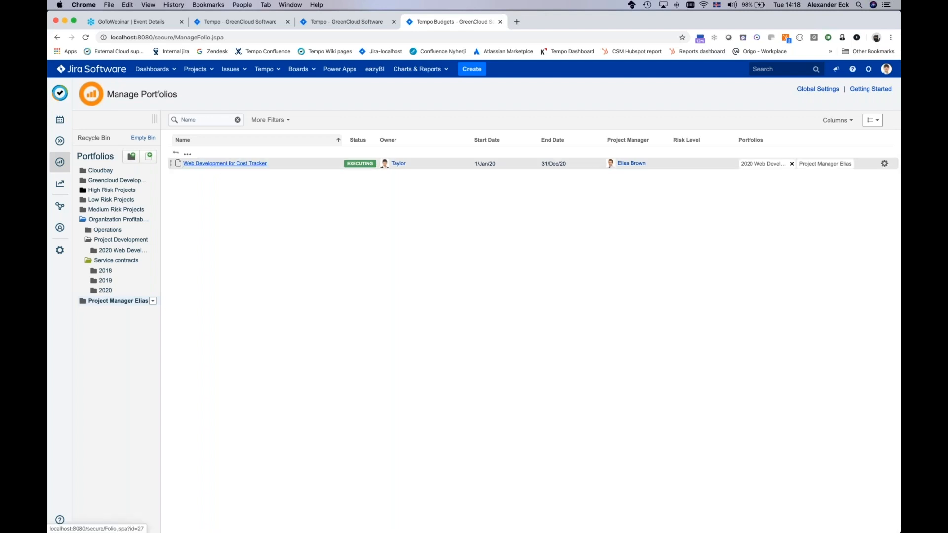
# Step: Open the Web Development for Cost Tracker folio and examine the Progress and Finance sections of its overview
pyautogui.click(225, 164)
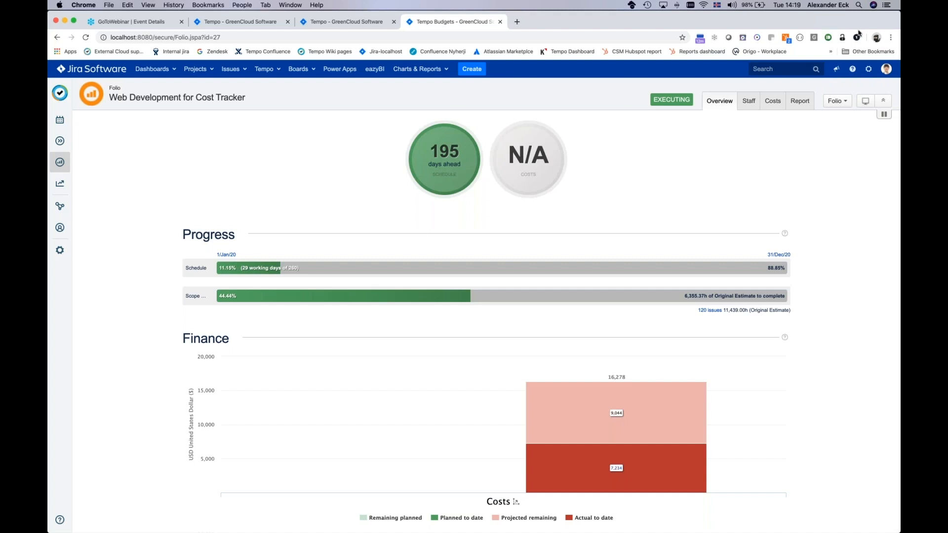
pyautogui.press('super+Tab')
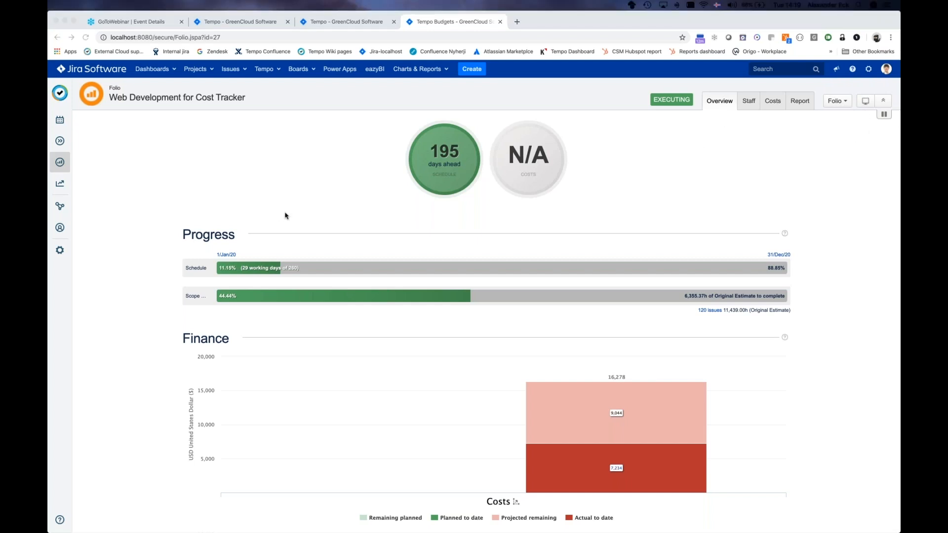
pyautogui.scroll(-1, 285, 216)
pyautogui.scroll(1, 284, 216)
pyautogui.scroll(-1, 285, 241)
pyautogui.scroll(1, 285, 240)
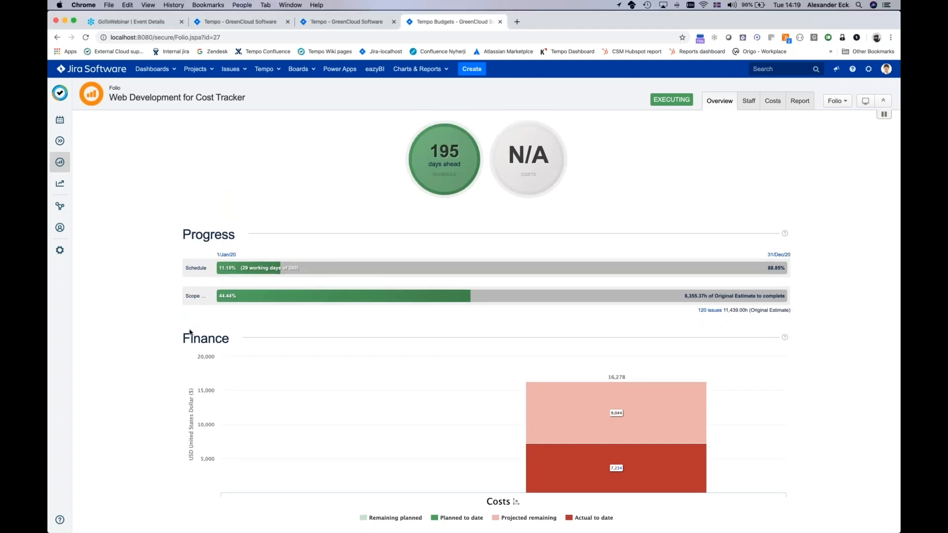
pyautogui.doubleClick(218, 339)
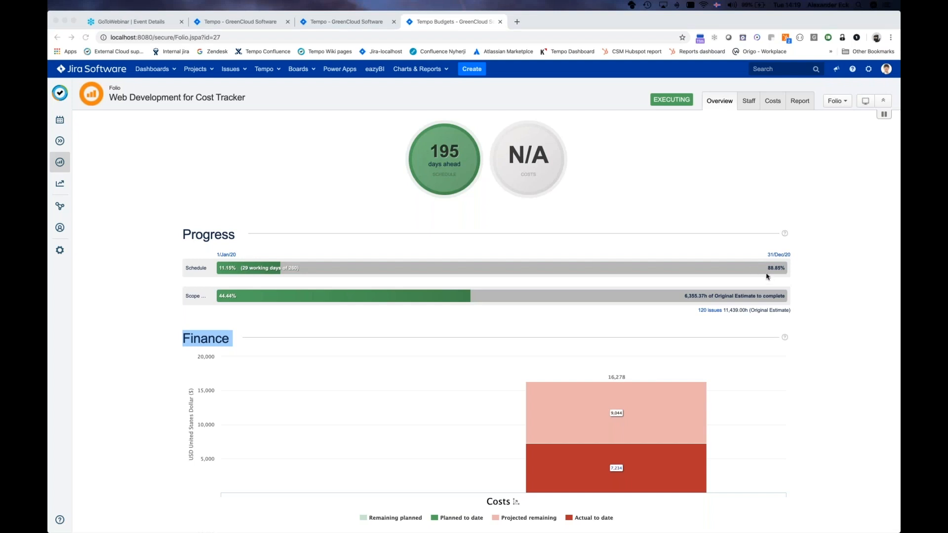
pyautogui.click(784, 268)
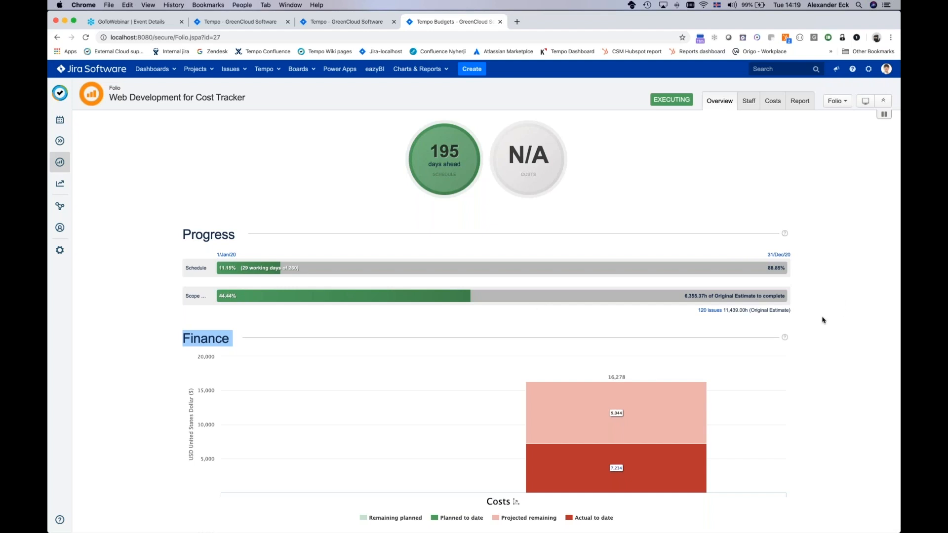
# Step: Open the issues in the folio's scope in a new browser tab and compare that list with the folio overview
pyautogui.click(713, 312)
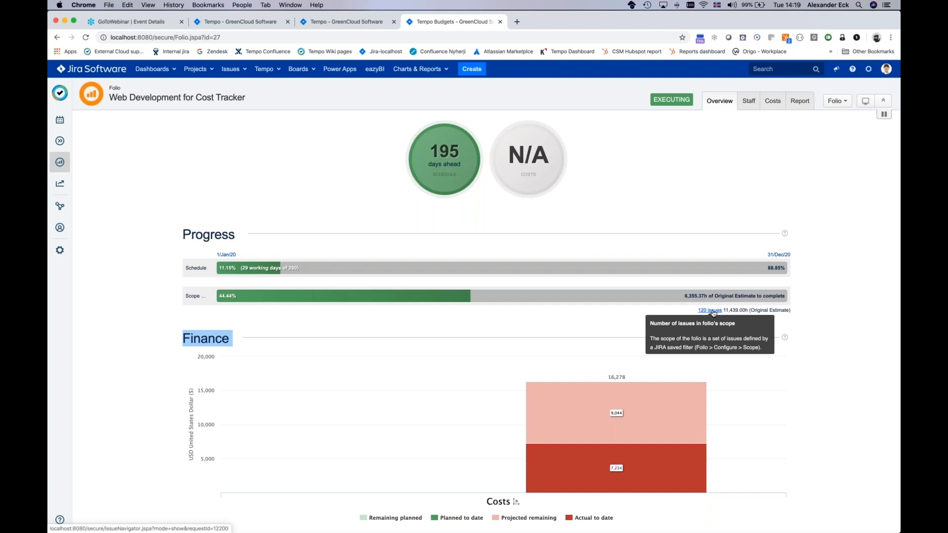
pyautogui.rightClick(713, 313)
pyautogui.press('Escape')
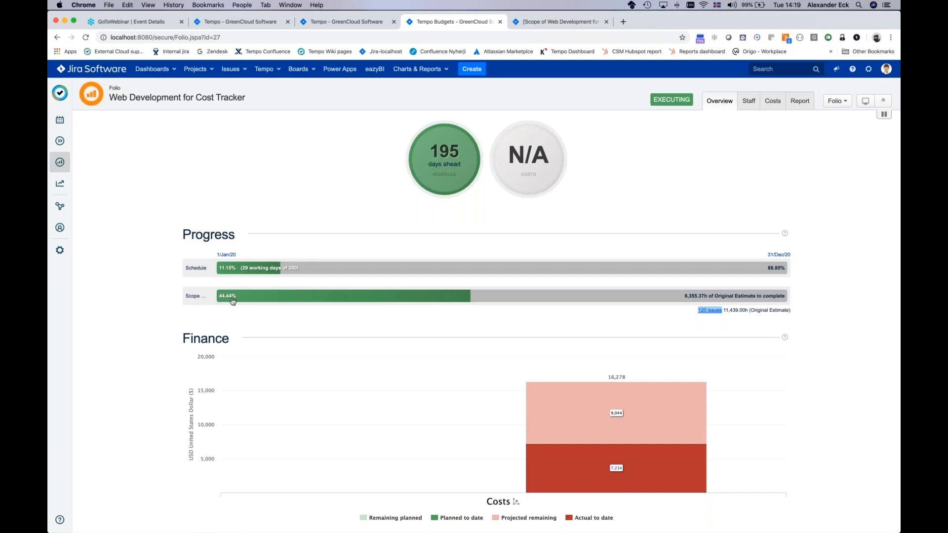
pyautogui.click(574, 27)
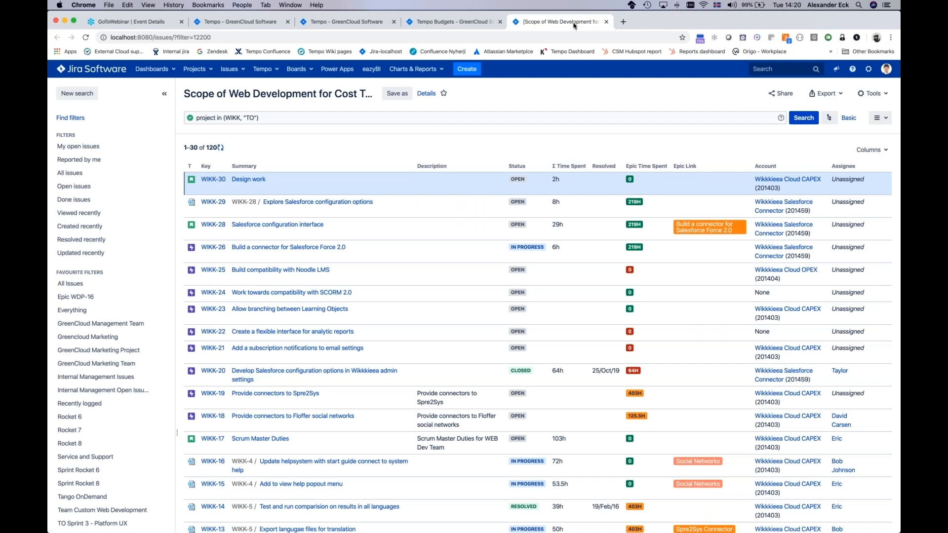
pyautogui.click(449, 22)
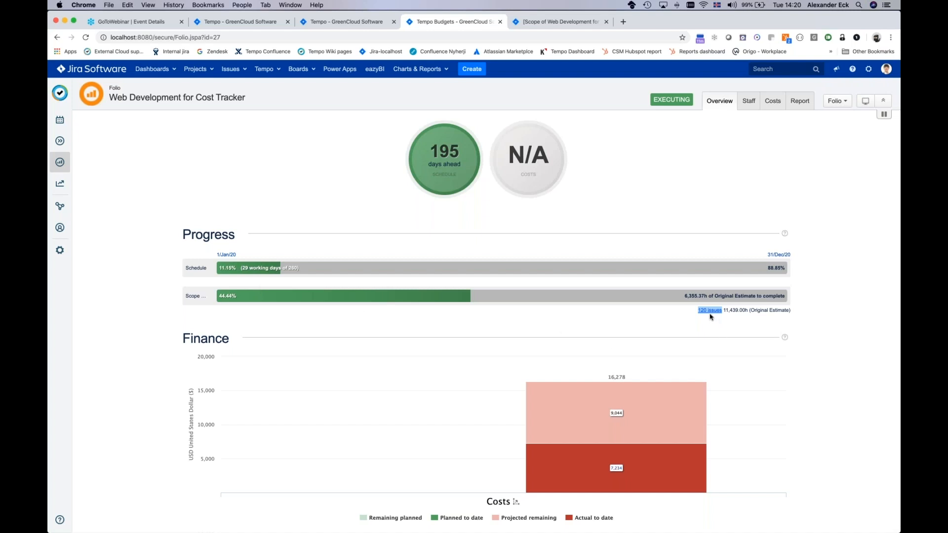
# Step: Review the JQL query that defines the folio's scope and the issues it covers
pyautogui.moveTo(711, 314)
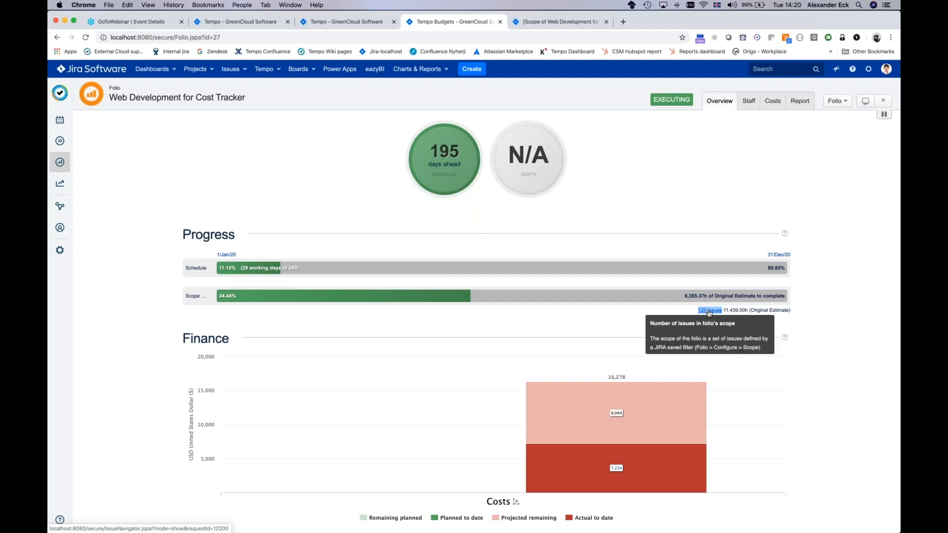
pyautogui.click(576, 24)
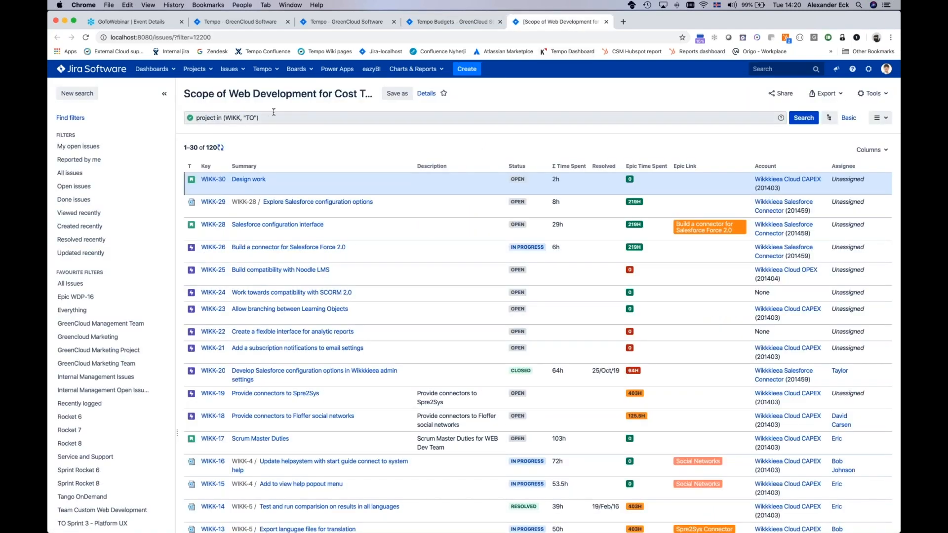
pyautogui.moveTo(272, 118); pyautogui.dragTo(184, 114)
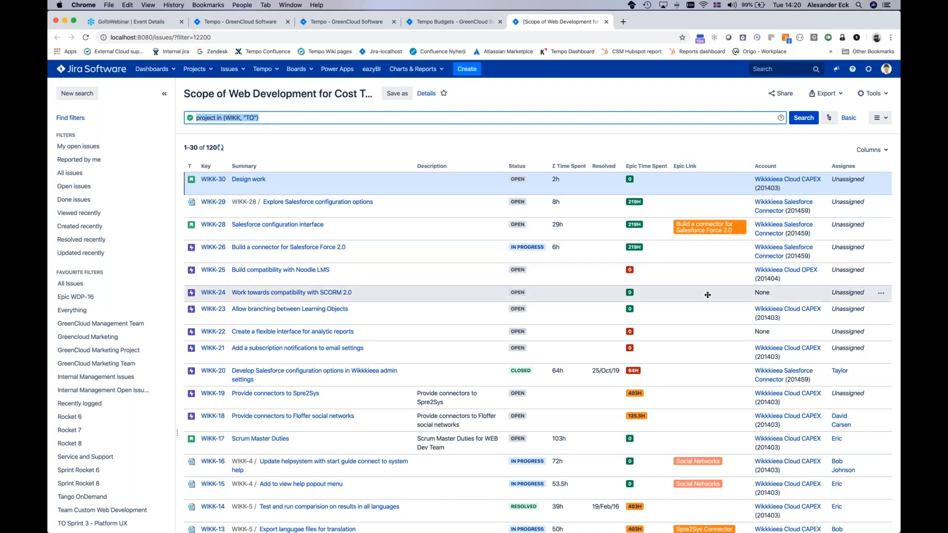
pyautogui.scroll(-2, 708, 294)
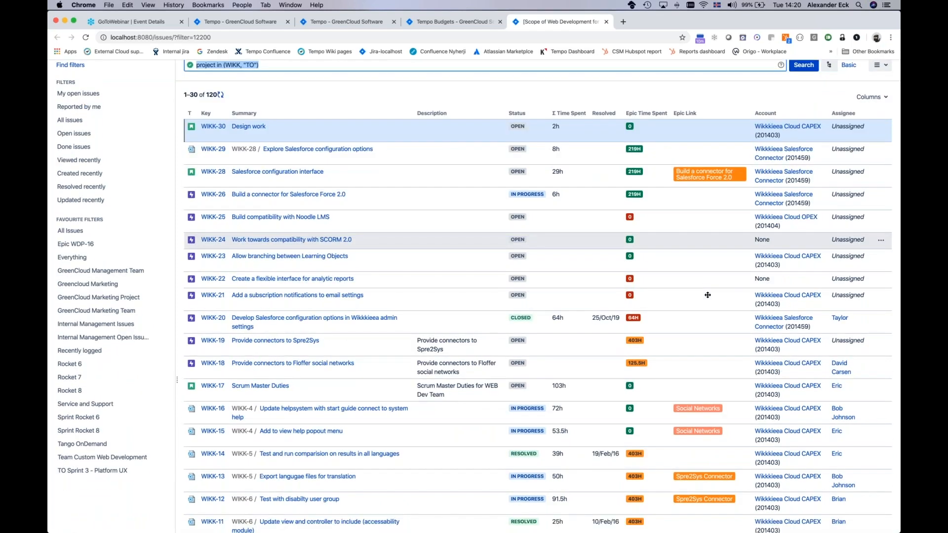
pyautogui.scroll(1, 707, 295)
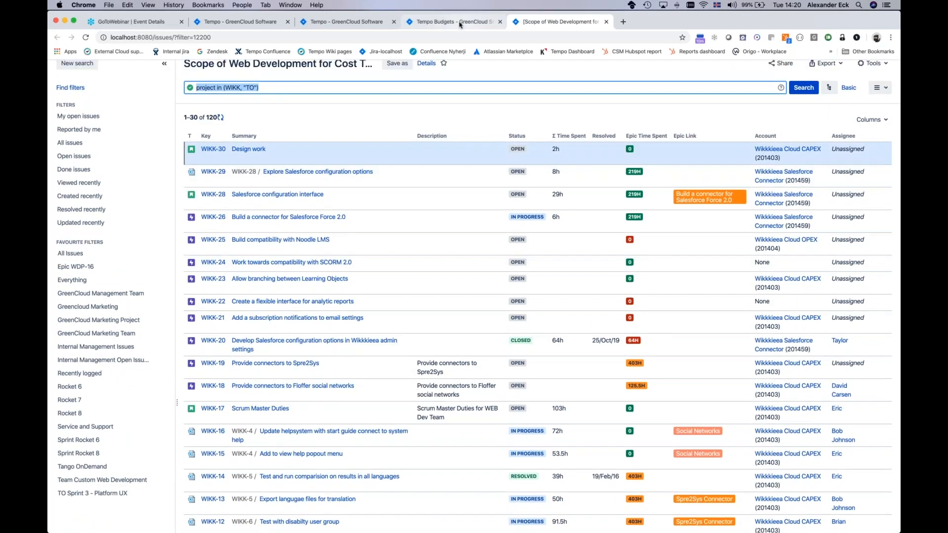
# Step: Return to the folio overview and examine its original estimate, scope progress and cost charts
pyautogui.click(459, 22)
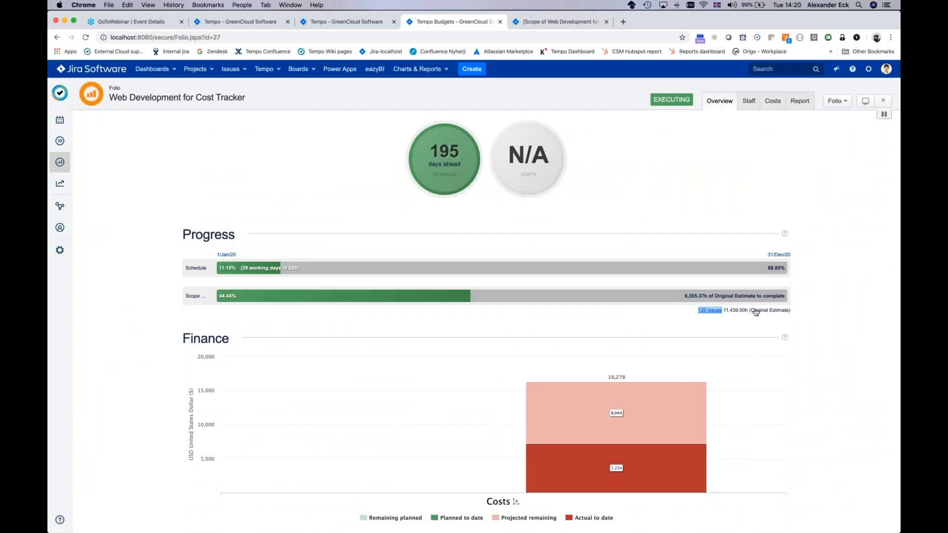
pyautogui.moveTo(762, 312)
pyautogui.moveTo(234, 303)
pyautogui.scroll(-5, 366, 351)
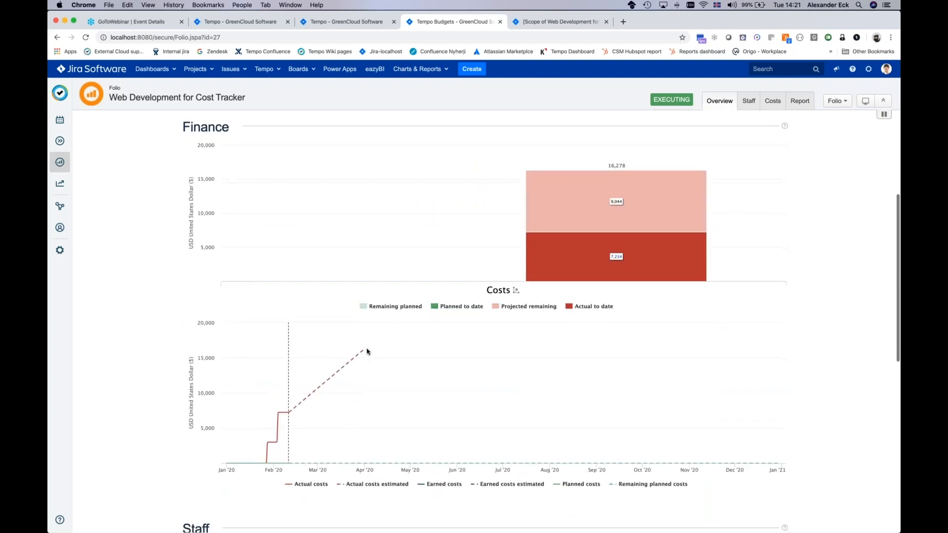
pyautogui.scroll(2, 367, 351)
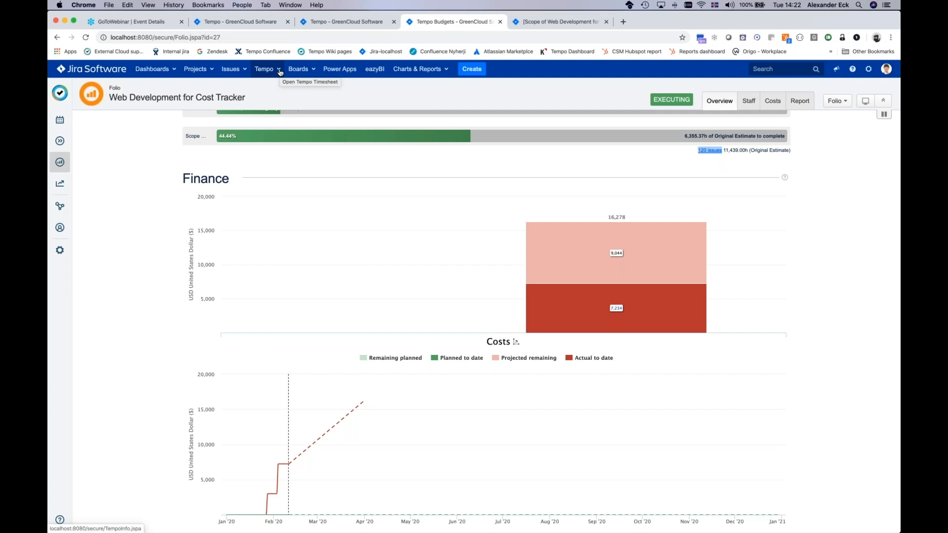
# Step: Open the recent issue WIKK-30 Design work in a new browser tab and switch to it
pyautogui.click(244, 70)
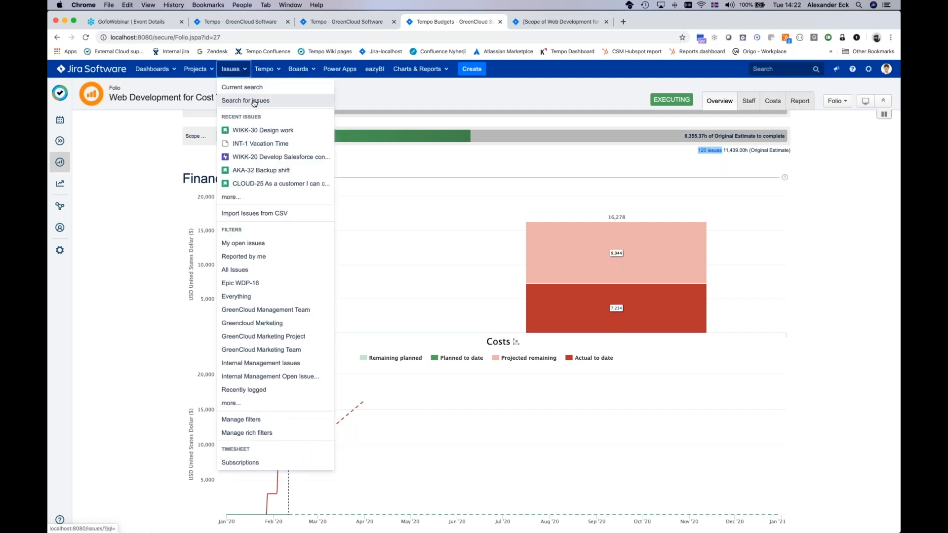
pyautogui.rightClick(258, 132)
pyautogui.click(283, 132)
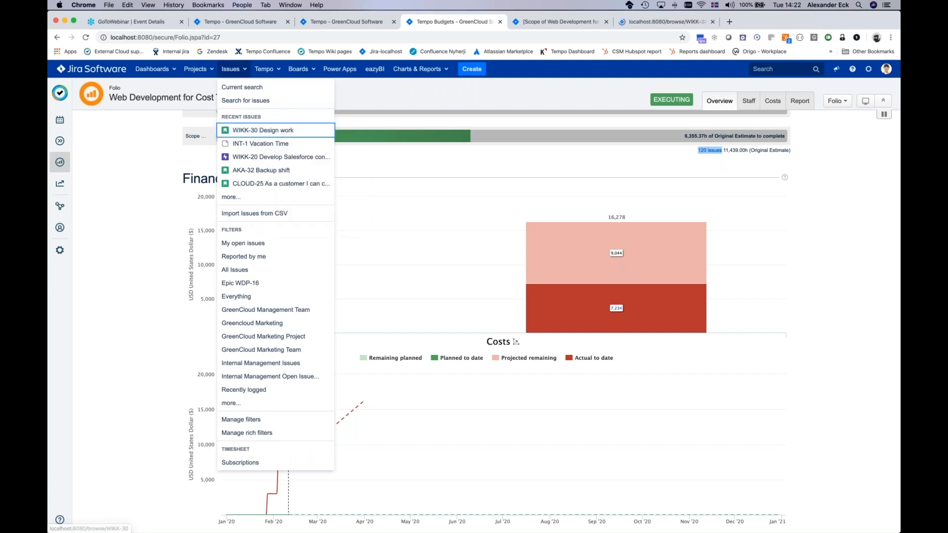
pyautogui.click(561, 22)
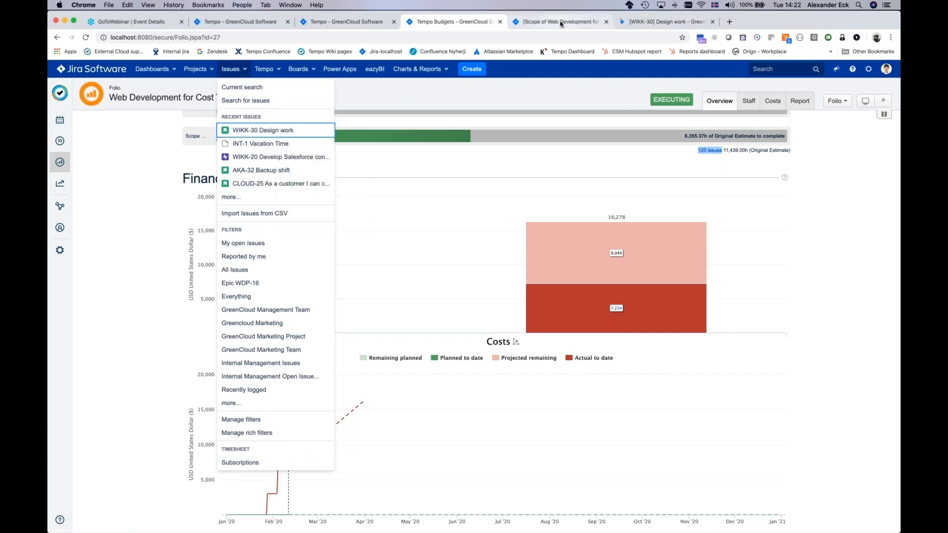
pyautogui.click(664, 21)
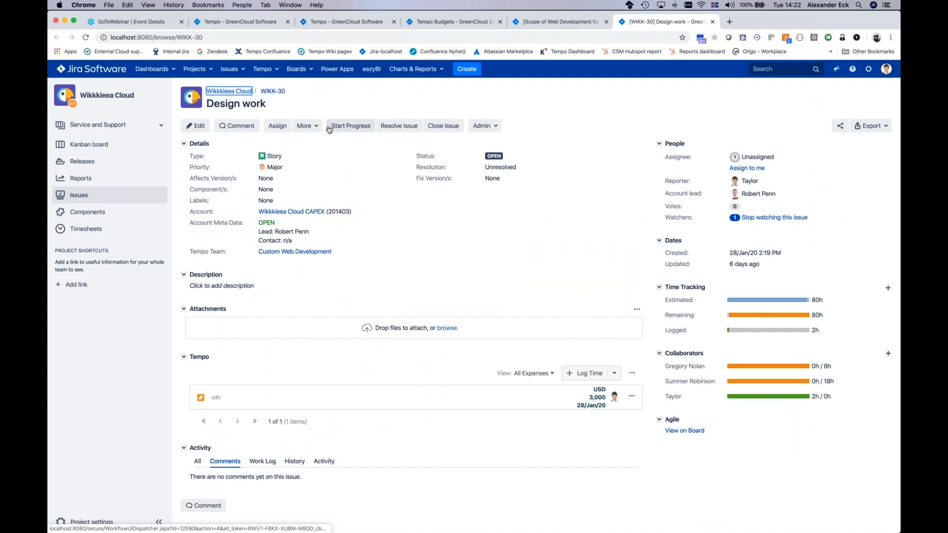
pyautogui.click(306, 126)
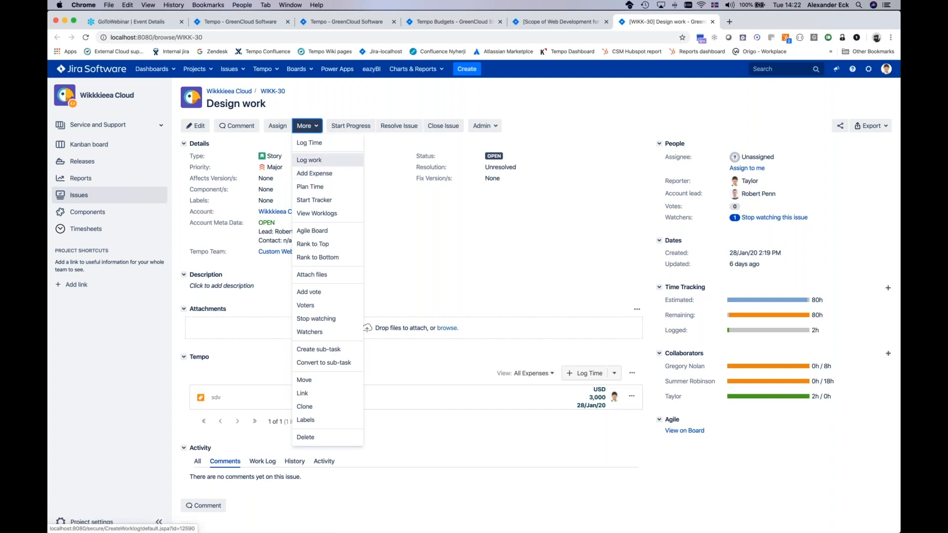
pyautogui.click(314, 173)
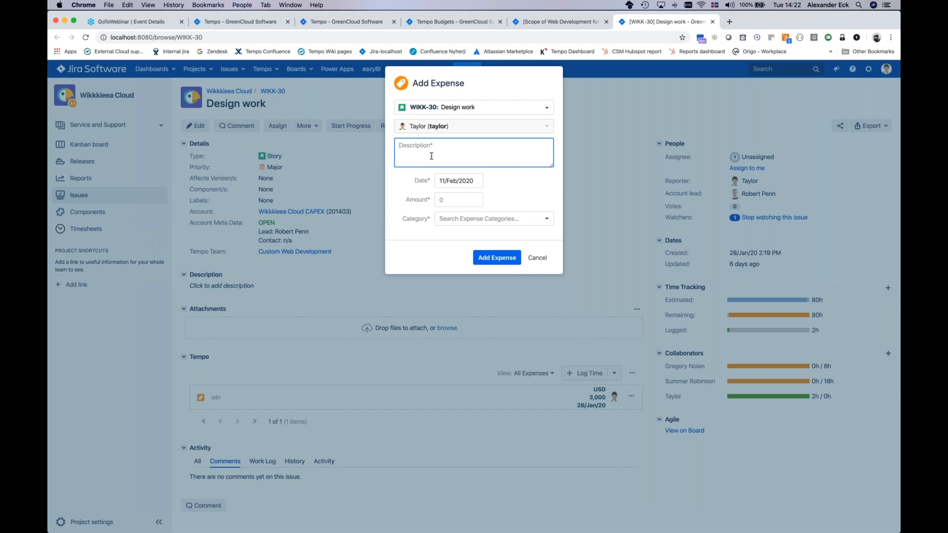
pyautogui.write('Cost for Tempo Budgets webinar')
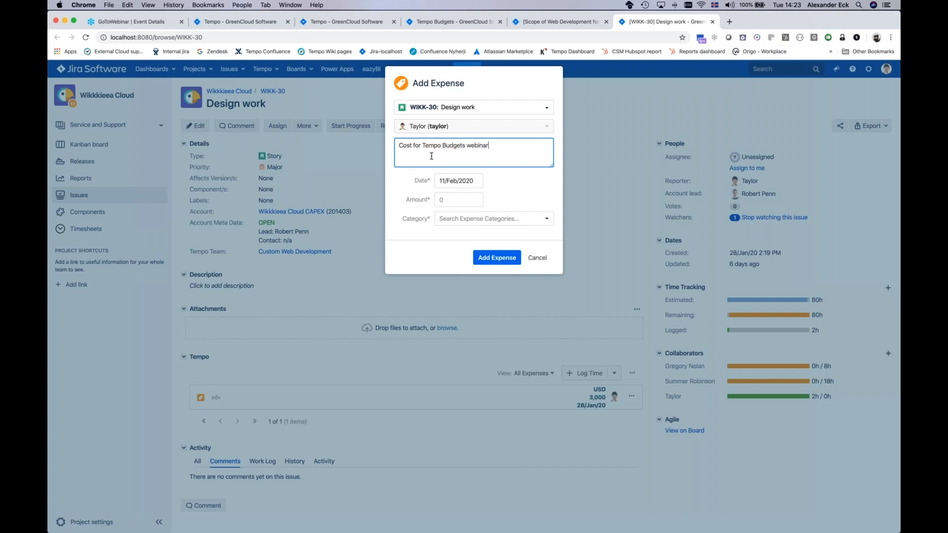
pyautogui.click(444, 203)
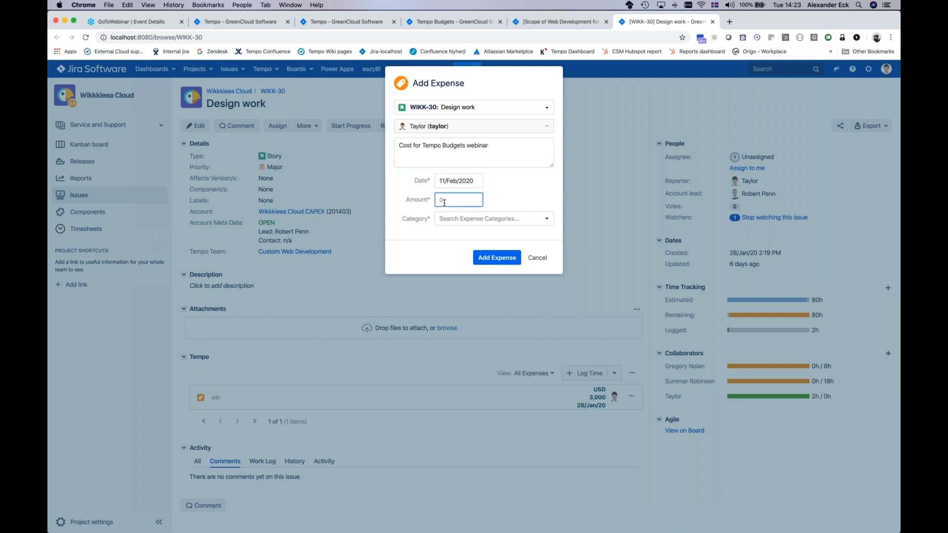
pyautogui.press('Escape')
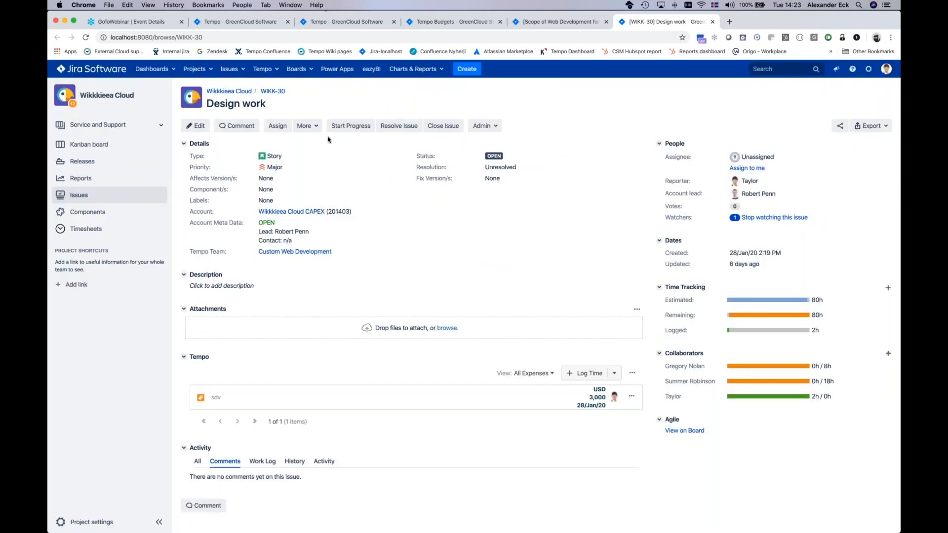
# Step: Add an expense to issue WIKK-30 described as "Tempo Webinar", with an amount of 3000 in the Education category
pyautogui.click(315, 127)
pyautogui.click(325, 177)
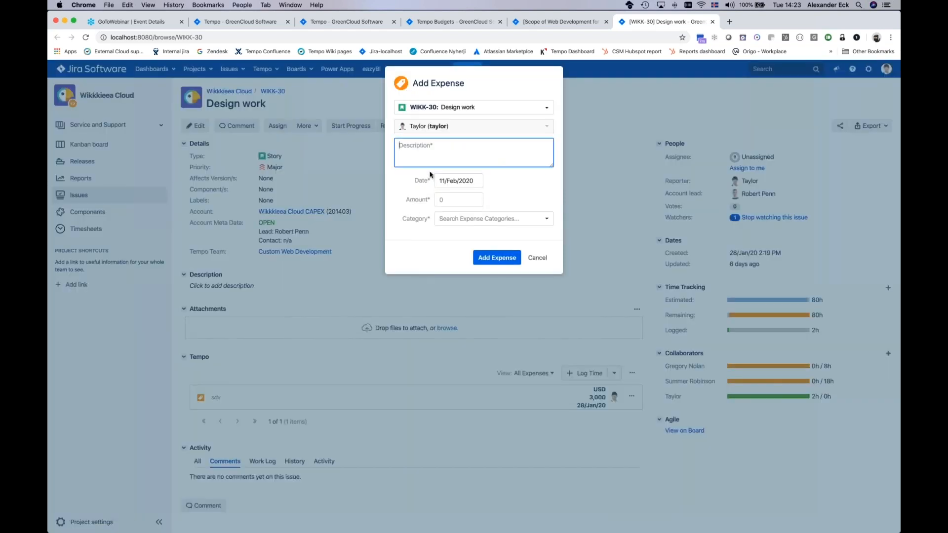
pyautogui.write('Tempo Webinar')
pyautogui.click(454, 200)
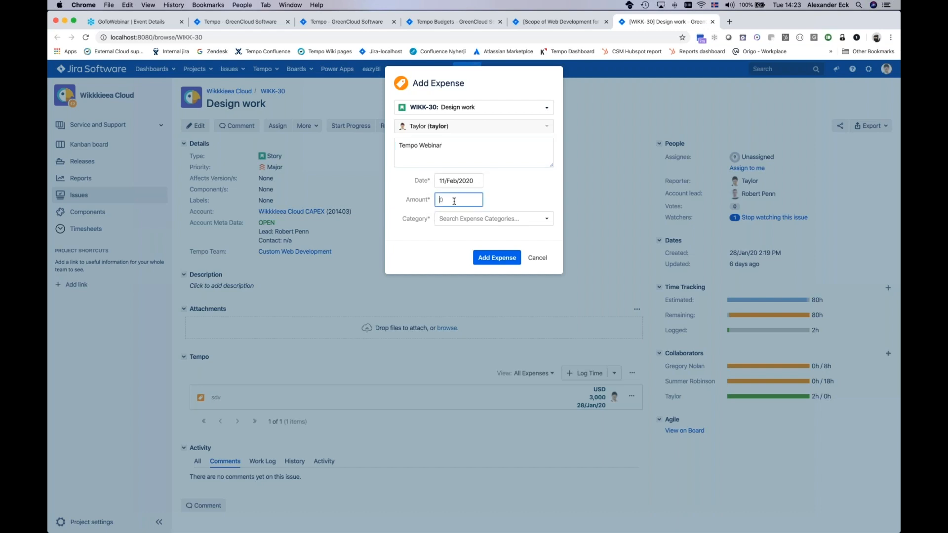
pyautogui.write('3000')
pyautogui.click(500, 218)
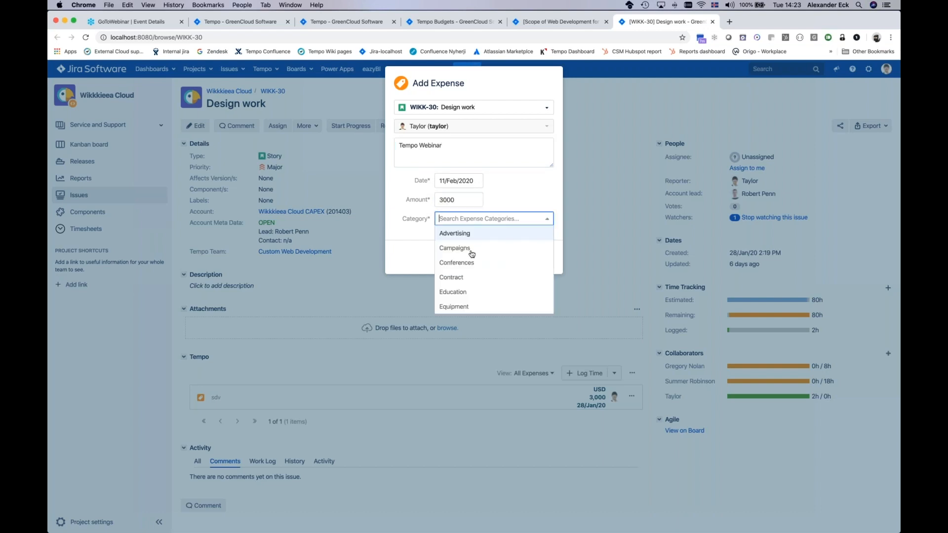
pyautogui.click(452, 292)
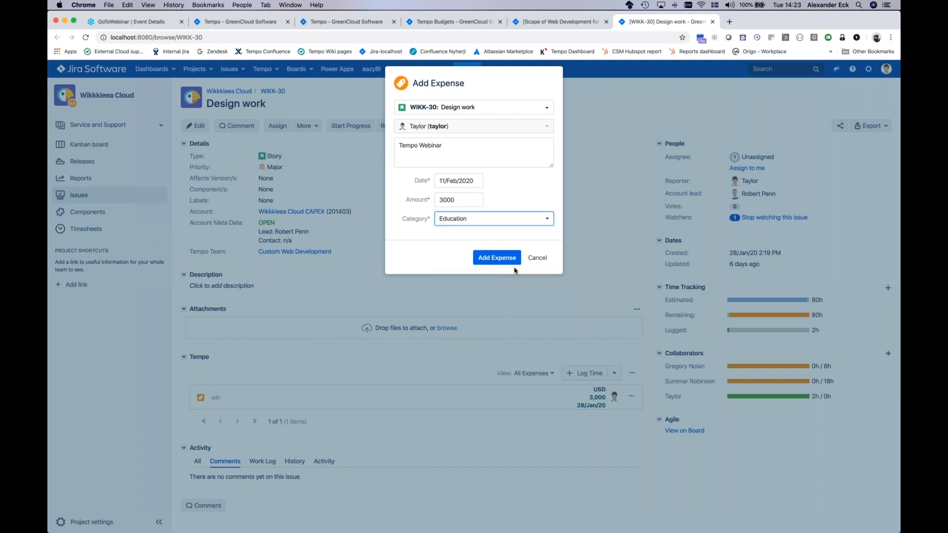
pyautogui.click(496, 257)
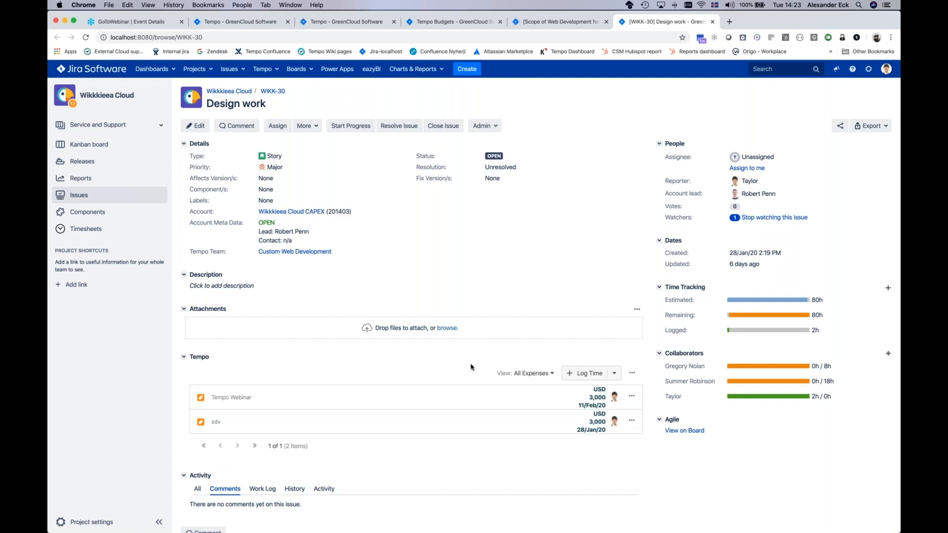
# Step: Return to the Web Development for Cost Tracker folio, reload its overview and examine the actual and projected costs in the finance charts
pyautogui.click(434, 24)
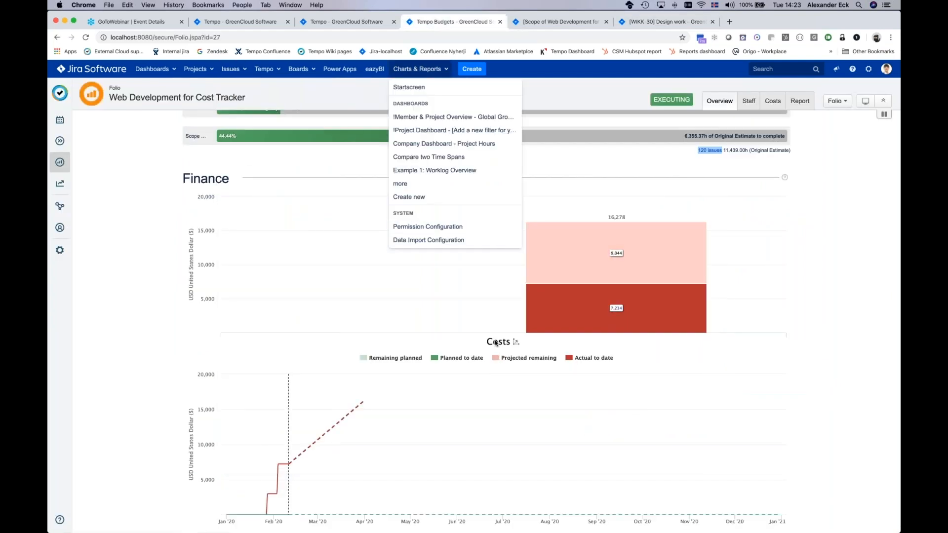
pyautogui.click(101, 198)
pyautogui.click(86, 38)
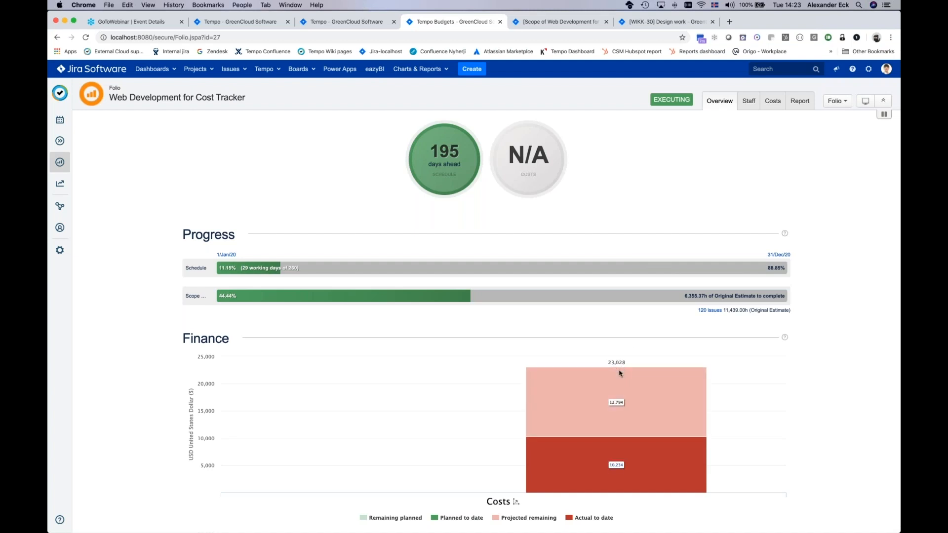
pyautogui.moveTo(615, 470)
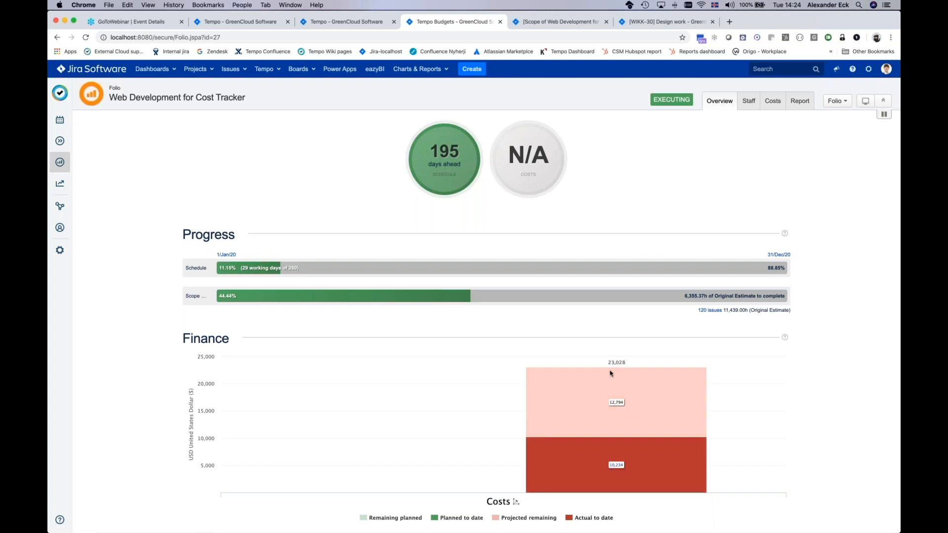
pyautogui.moveTo(615, 366)
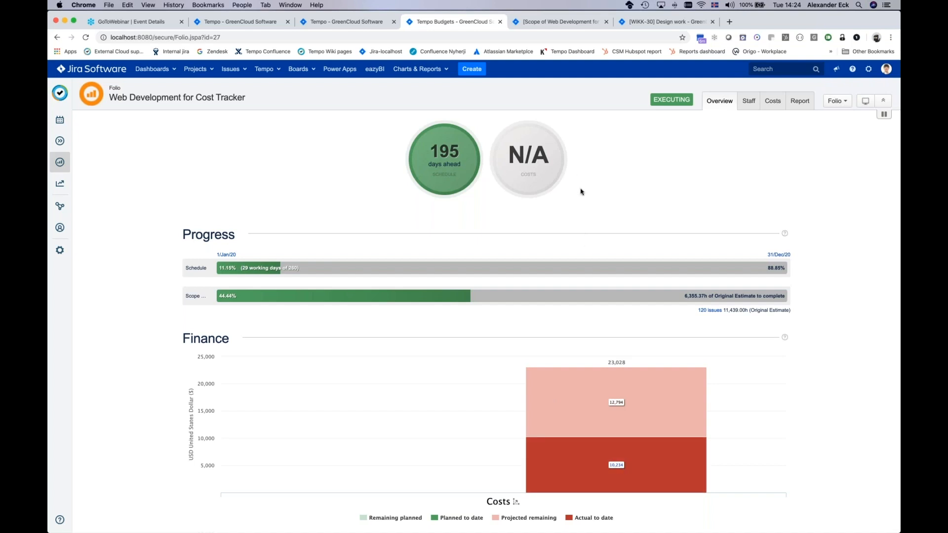
pyautogui.scroll(-3, 581, 191)
pyautogui.scroll(-3, 580, 191)
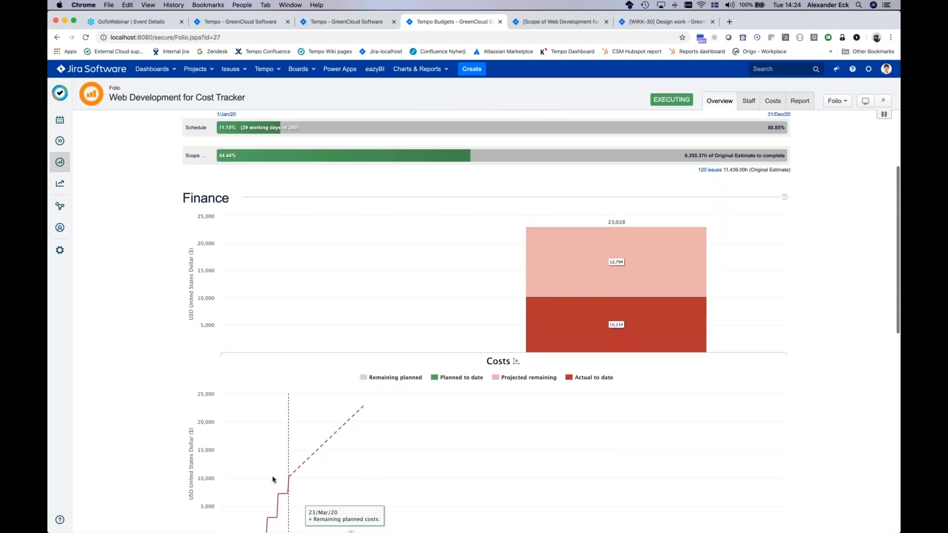
pyautogui.scroll(-3, 290, 482)
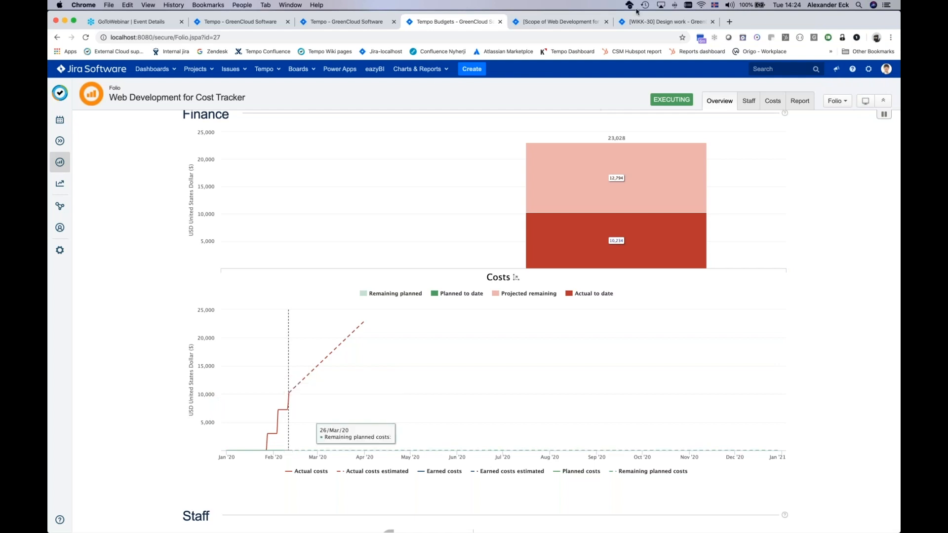
# Step: Change the date of the Tempo Webinar expense on issue WIKK-30 to 04/Feb/2020
pyautogui.click(647, 25)
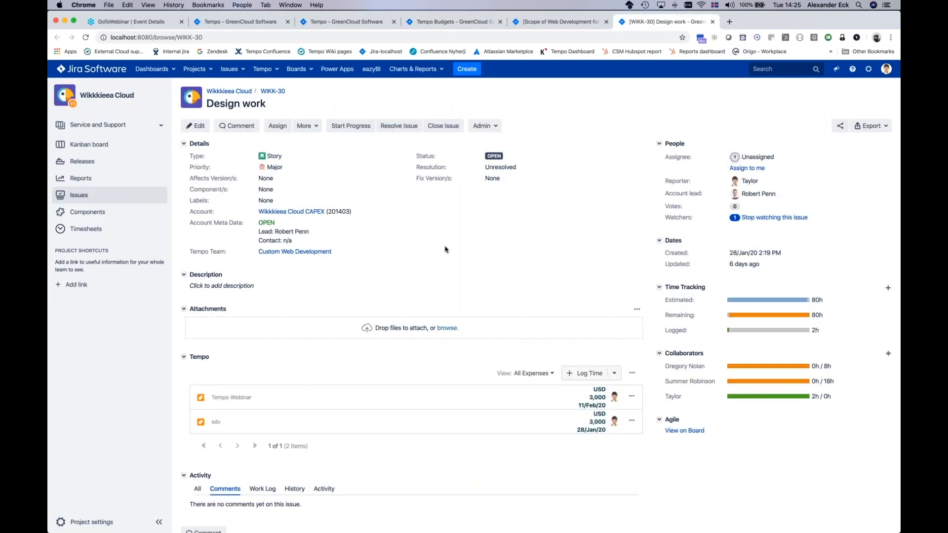
pyautogui.click(631, 396)
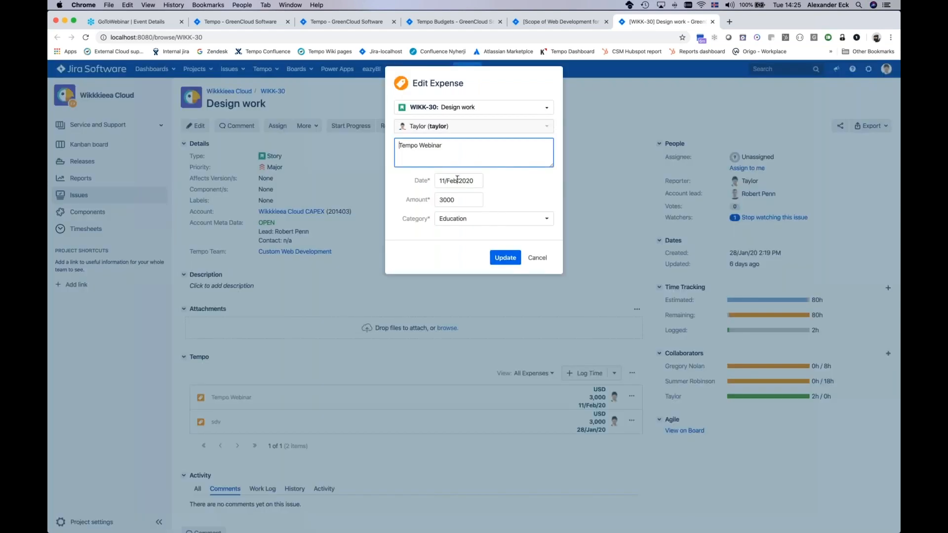
pyautogui.click(458, 180)
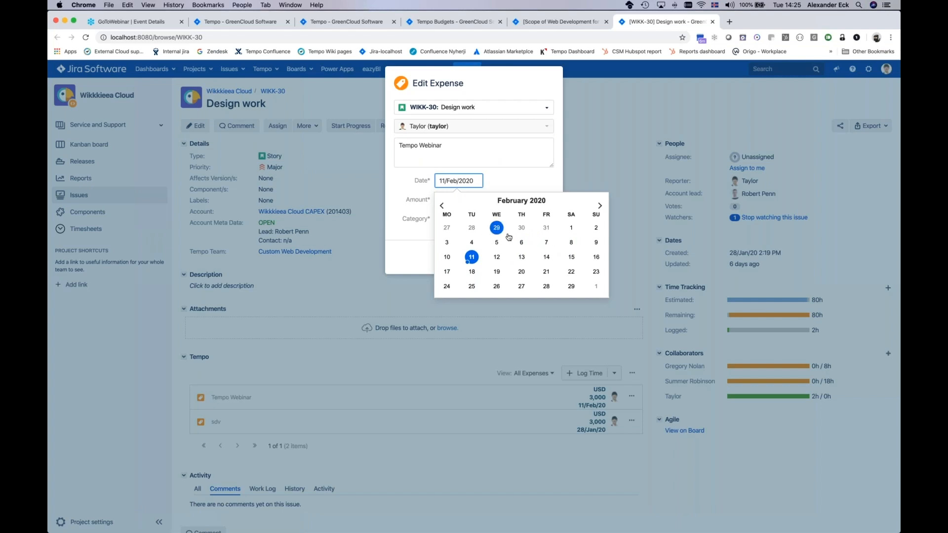
pyautogui.click(472, 244)
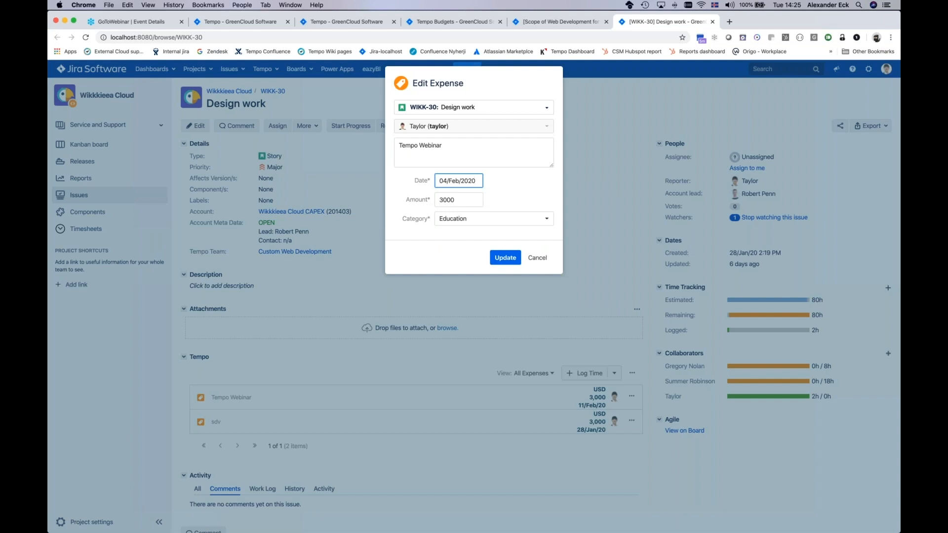
pyautogui.click(512, 261)
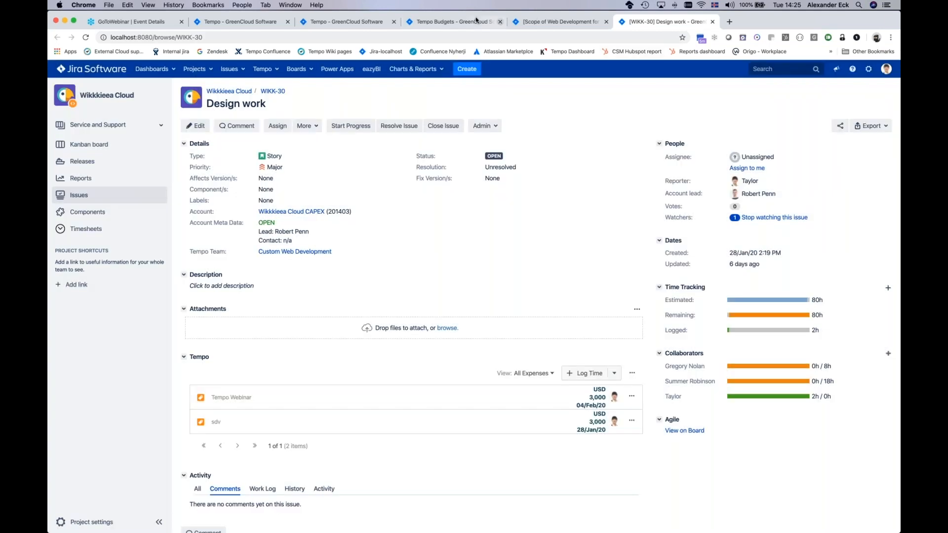
# Step: Reload the folio overview and examine how the redated expense is reflected in the actual costs timeline
pyautogui.click(464, 21)
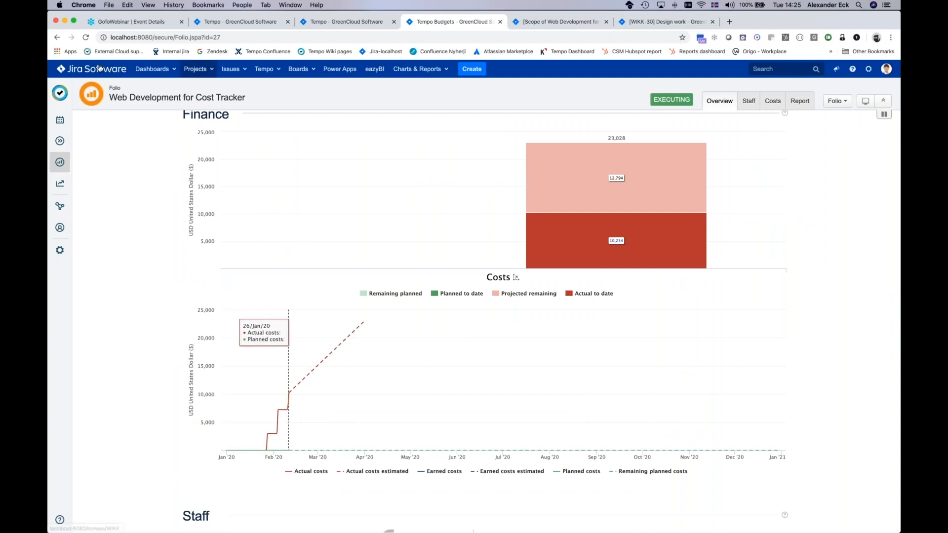
pyautogui.press('super+r')
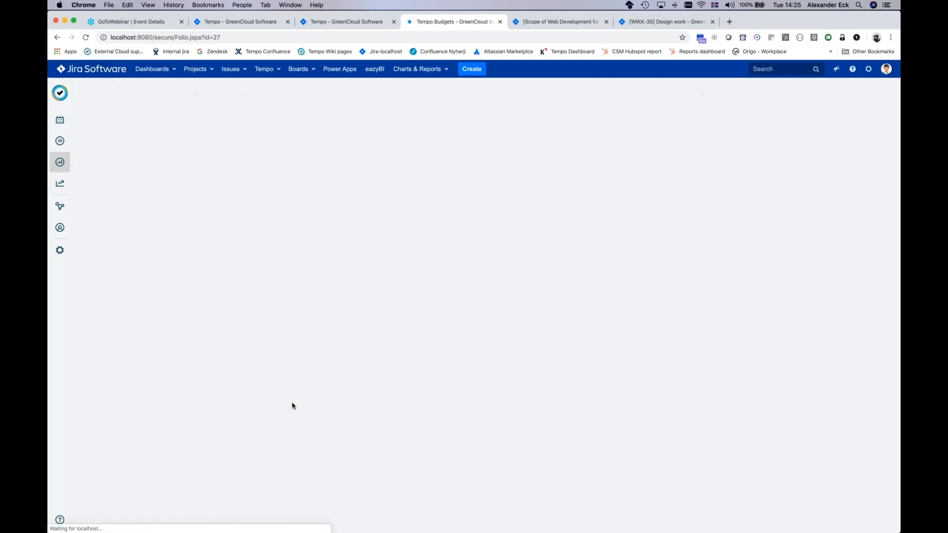
pyautogui.scroll(-2, 364, 450)
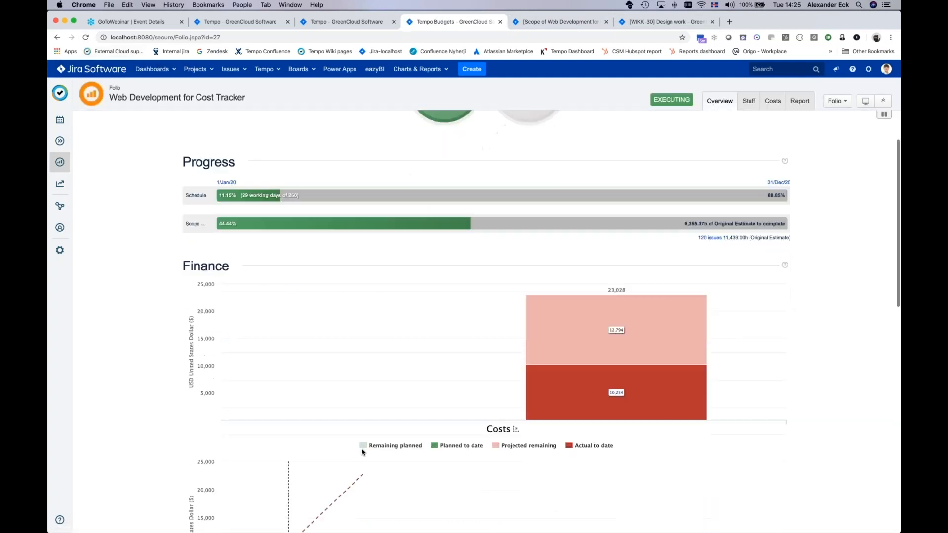
pyautogui.scroll(-5, 363, 450)
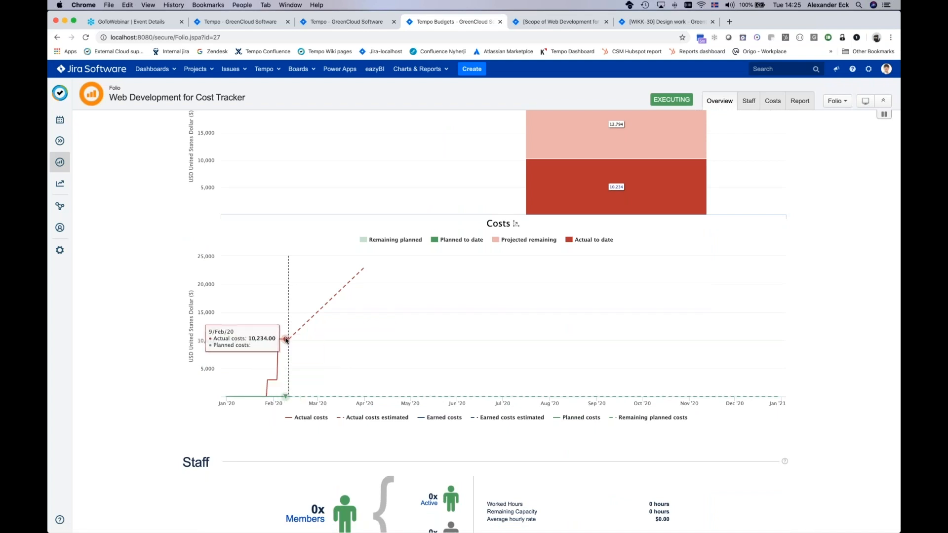
pyautogui.scroll(3, 513, 325)
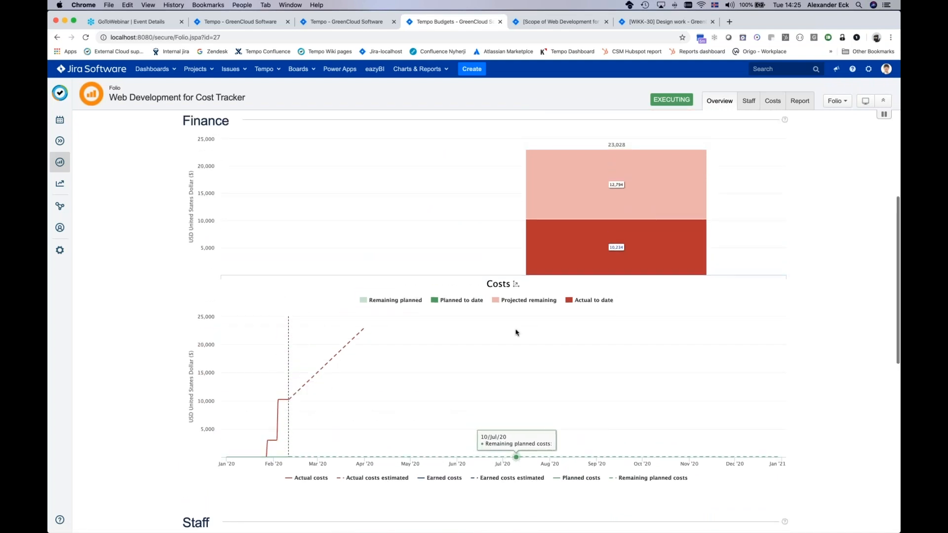
pyautogui.scroll(3, 516, 332)
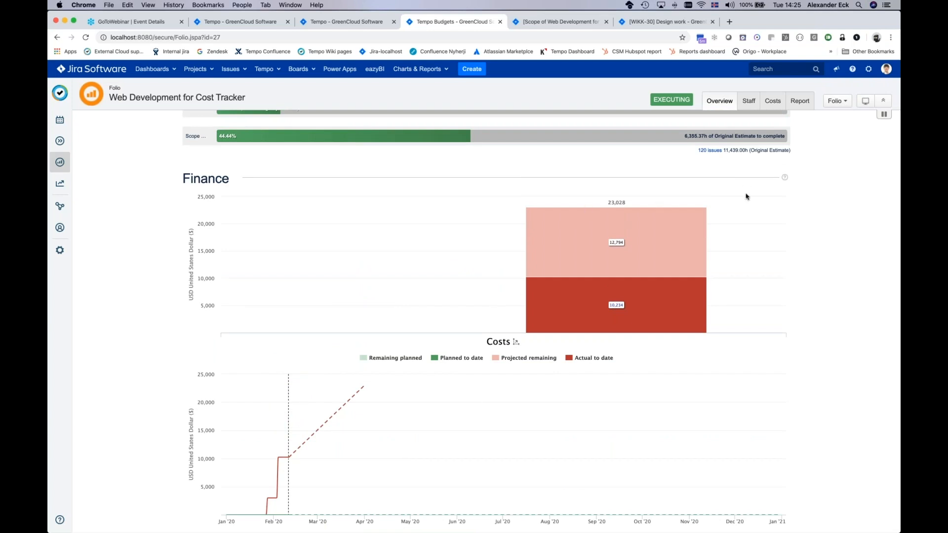
pyautogui.scroll(8, 746, 196)
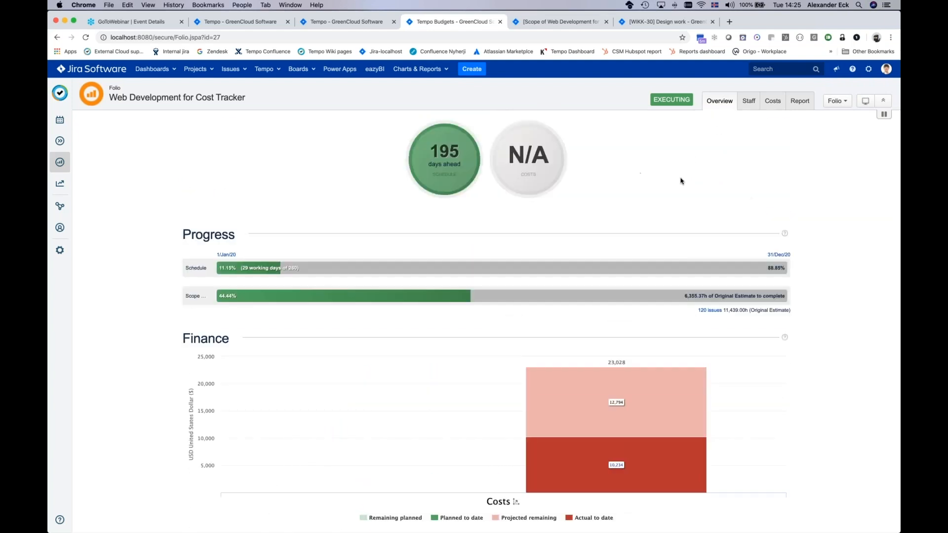
# Step: Review the folio's cost summary, planned costs and the list of actual expenses
pyautogui.click(777, 103)
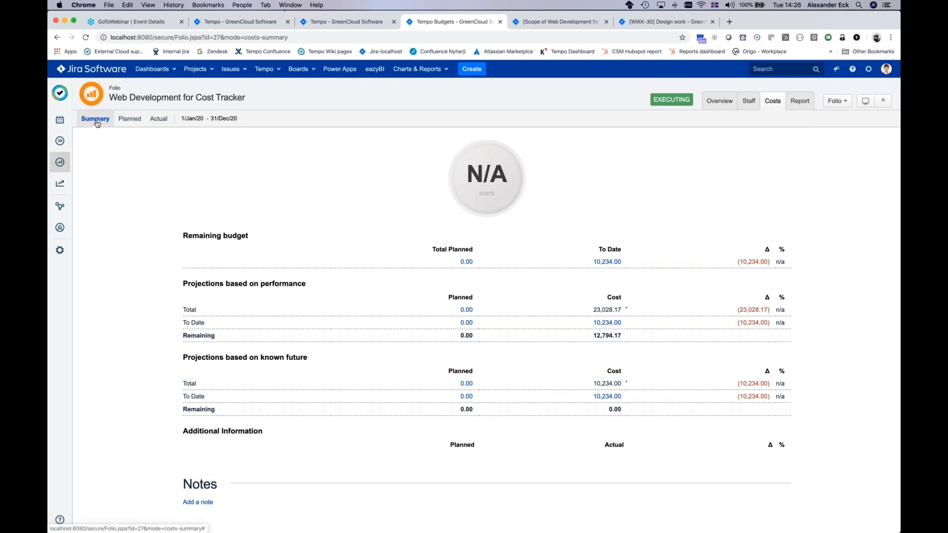
pyautogui.click(127, 120)
pyautogui.click(159, 118)
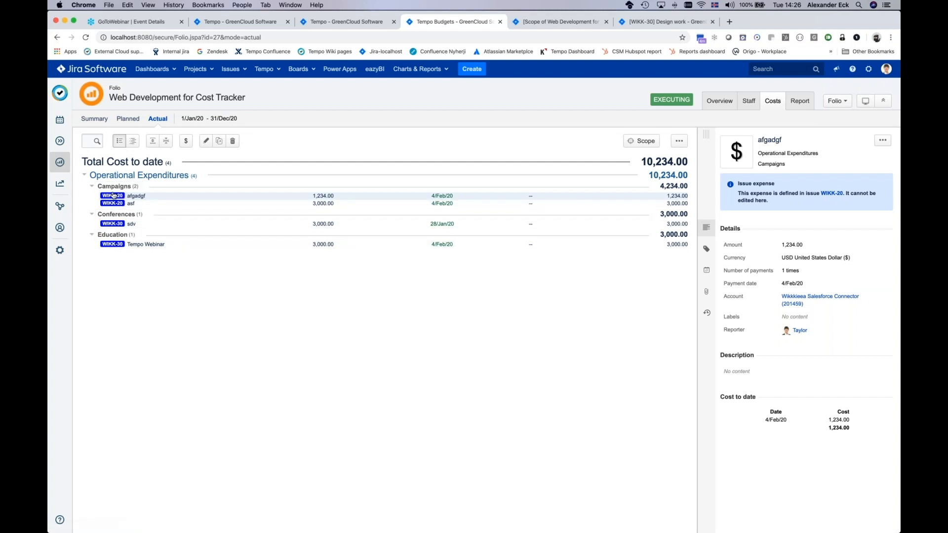
# Step: Create a lump sum planned cost of 100000 dollars for the folio
pyautogui.click(129, 119)
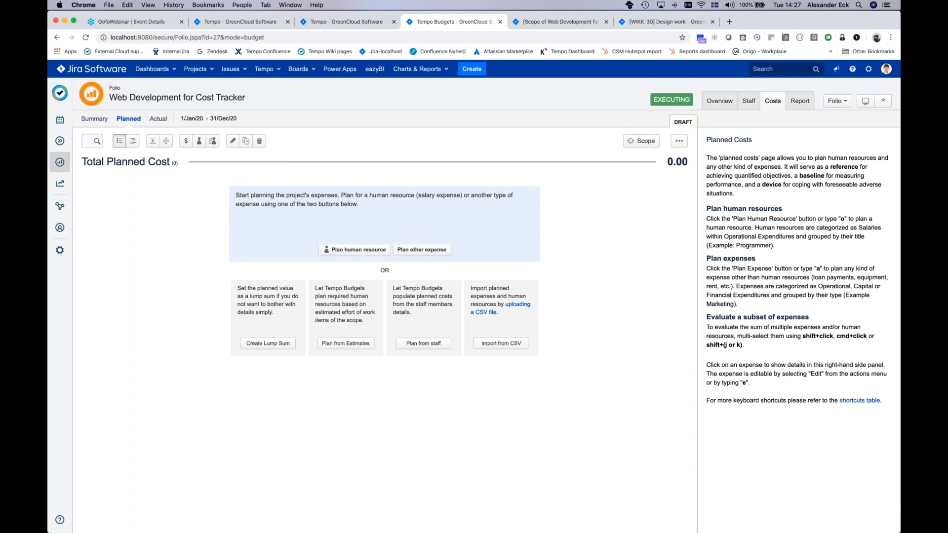
pyautogui.click(280, 344)
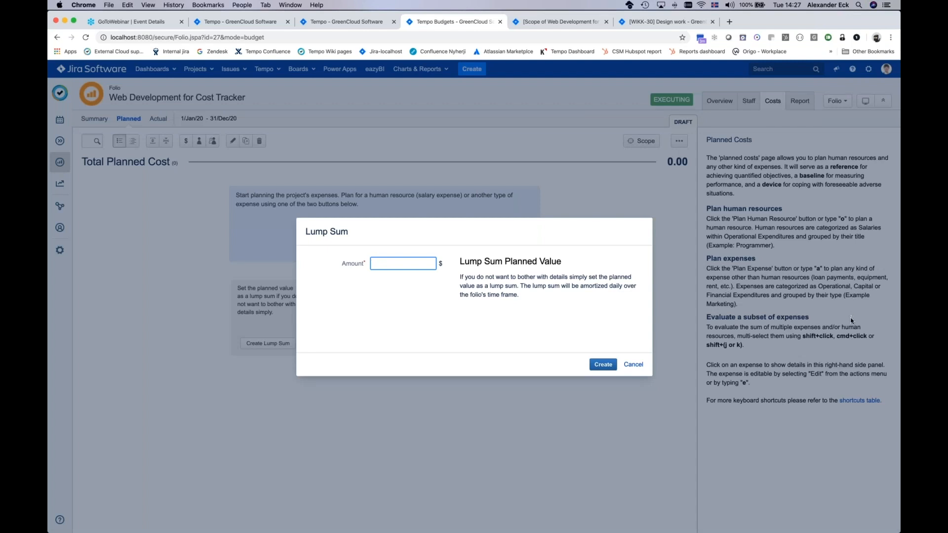
pyautogui.click(823, 77)
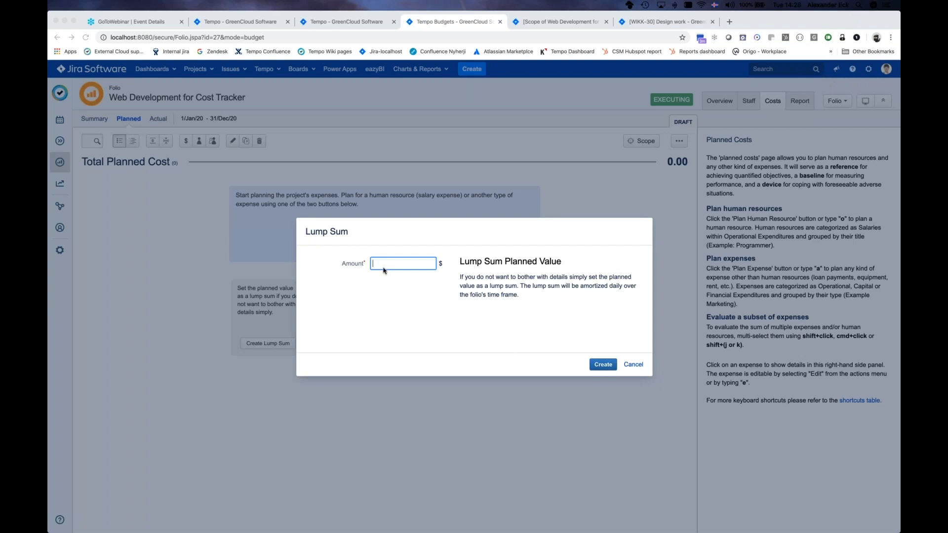
pyautogui.write('100000')
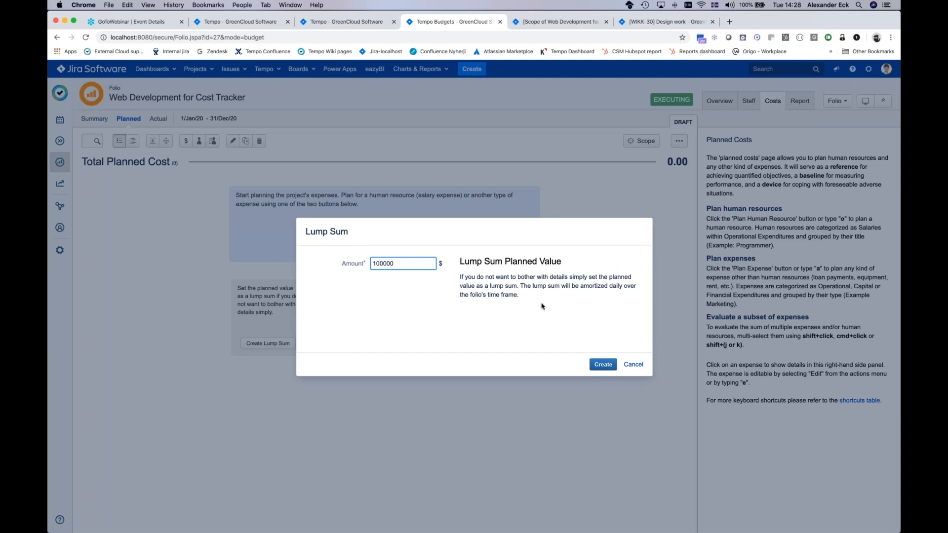
pyautogui.click(603, 364)
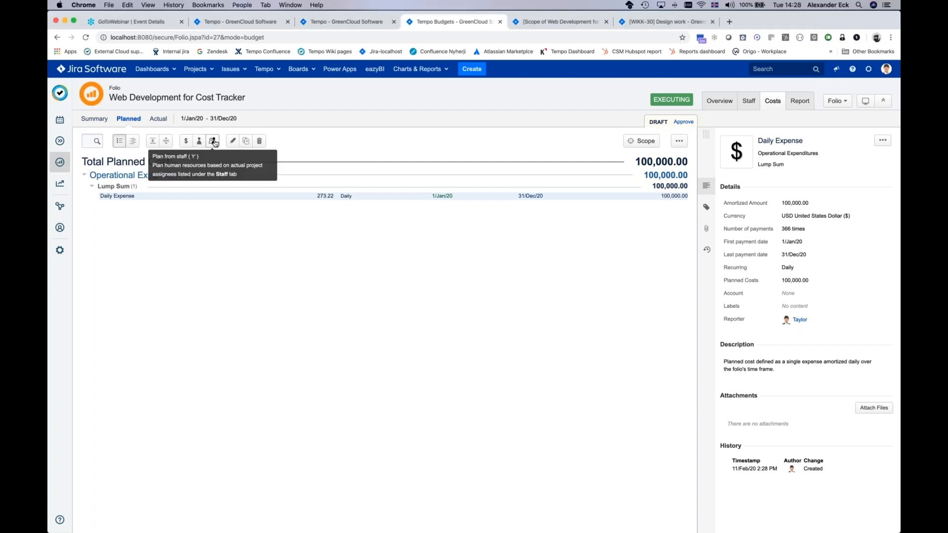
# Step: Start a planned expense named "Software costs" under Operational Expenditures with the type Licensing
pyautogui.click(186, 143)
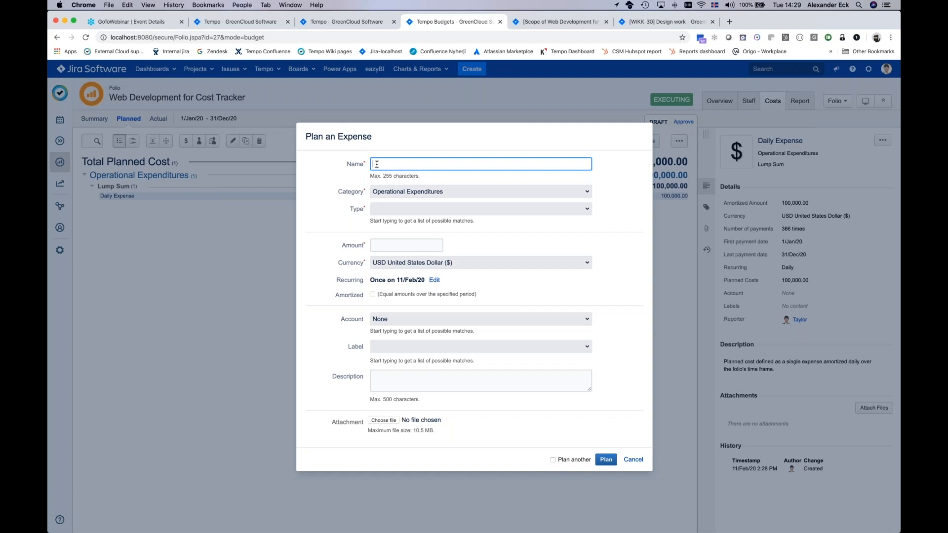
pyautogui.write('Soft')
pyautogui.write('ftw')
pyautogui.write('are')
pyautogui.write(' costs')
pyautogui.click(392, 196)
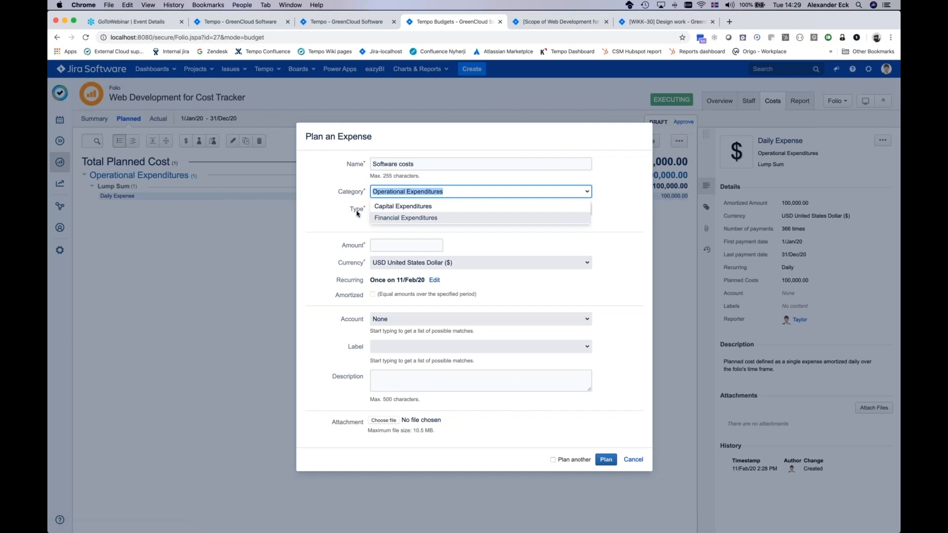
pyautogui.click(357, 213)
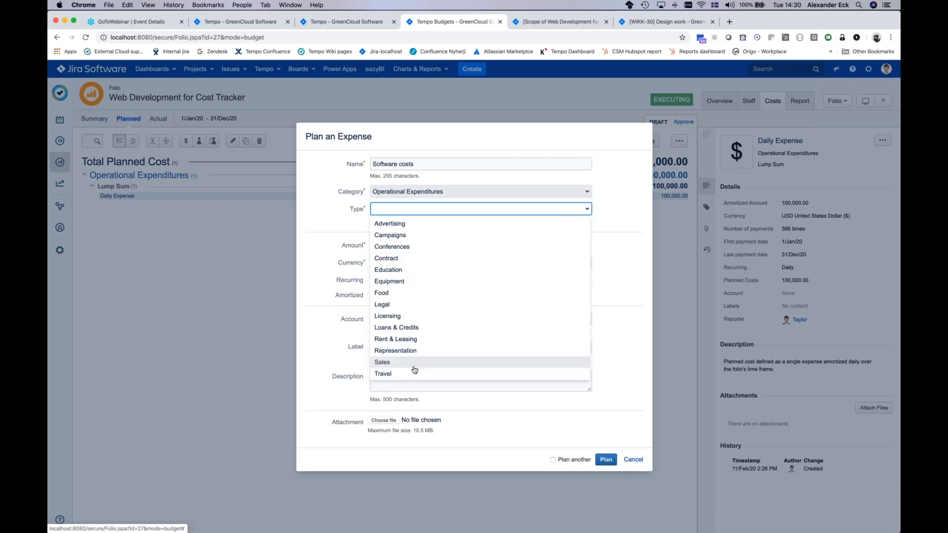
pyautogui.click(394, 316)
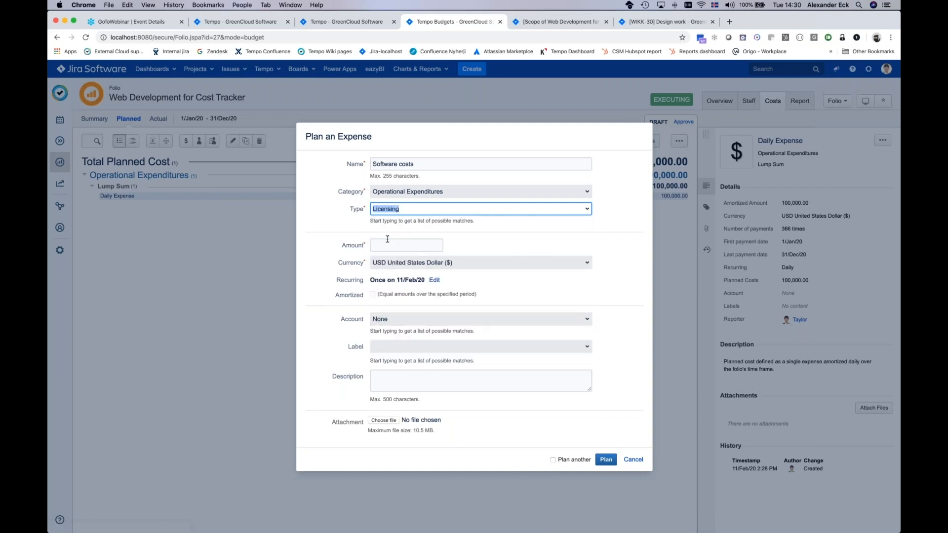
# Step: Enter an amount of 4000 dollars for the software expense and schedule it once on 1/Apr/20
pyautogui.click(389, 246)
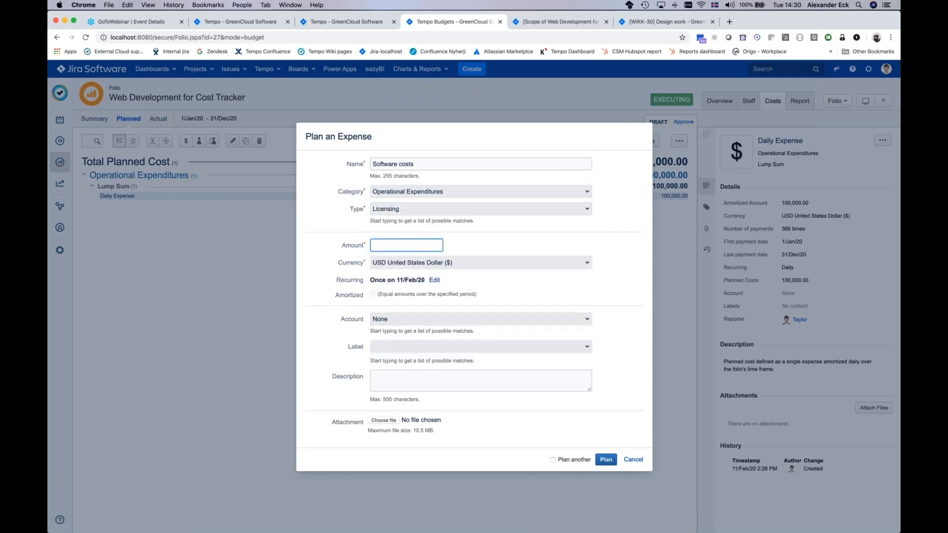
pyautogui.write('4000')
pyautogui.click(435, 282)
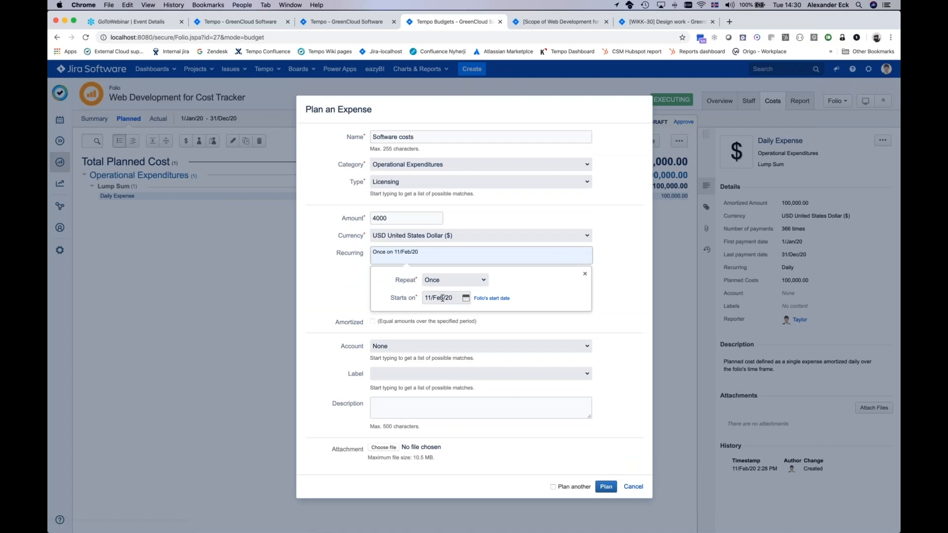
pyautogui.click(465, 298)
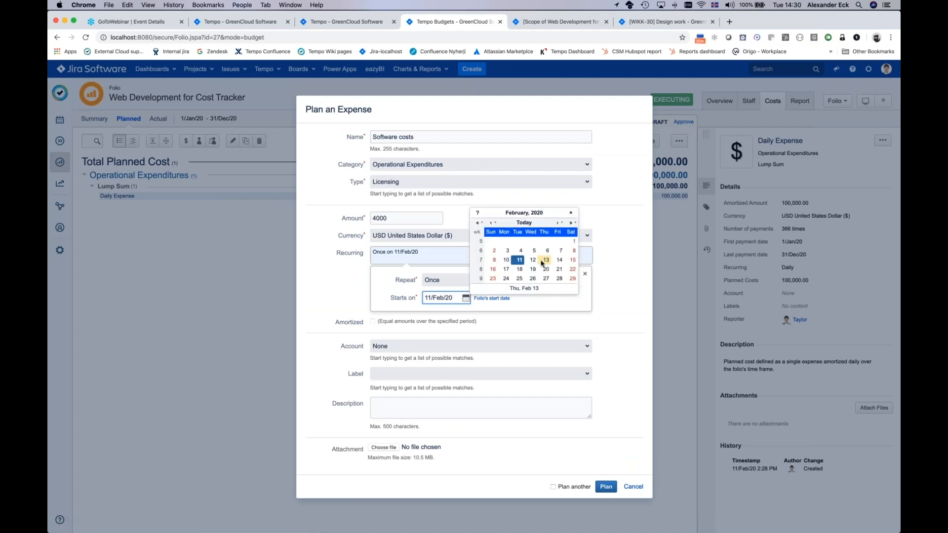
pyautogui.click(559, 223)
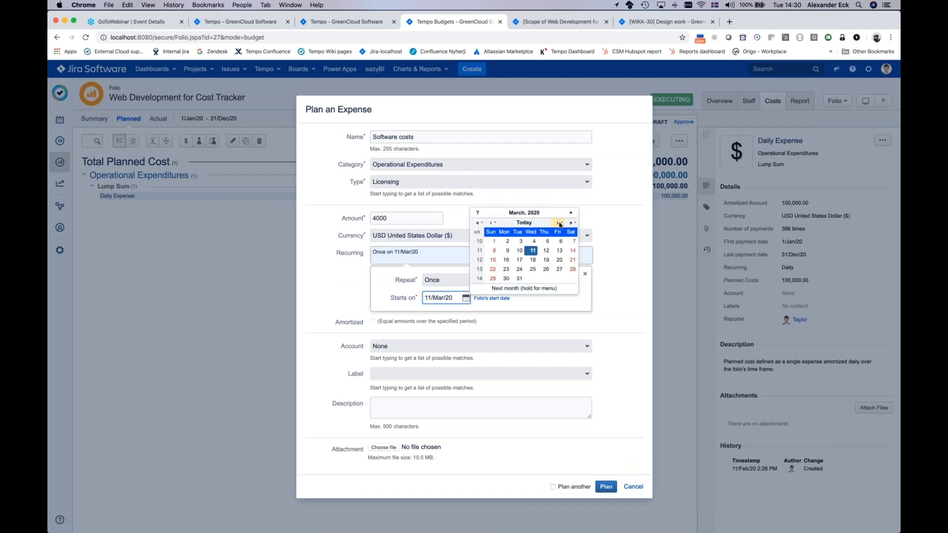
pyautogui.click(560, 223)
pyautogui.click(531, 241)
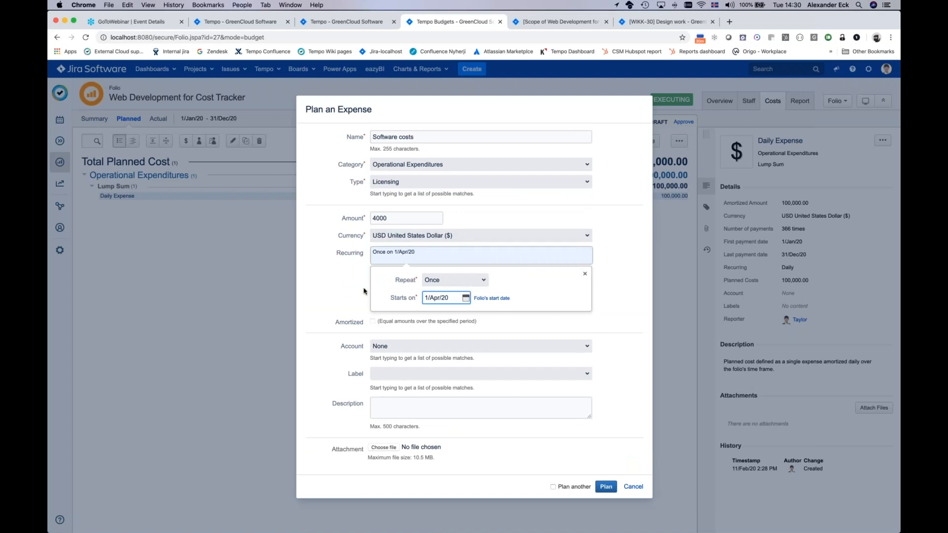
# Step: Change the software expense's amount to 8000 dollars and add it to the planned costs
pyautogui.click(378, 218)
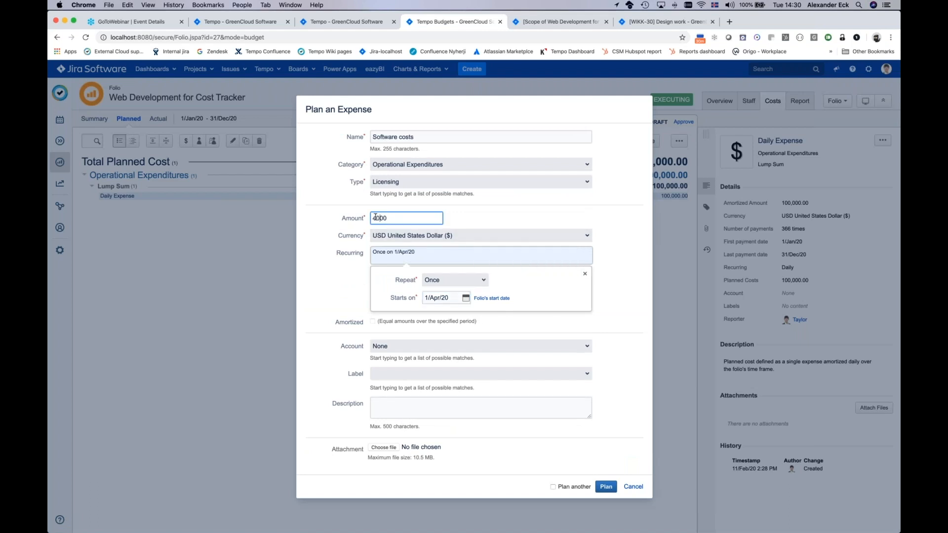
pyautogui.write('8')
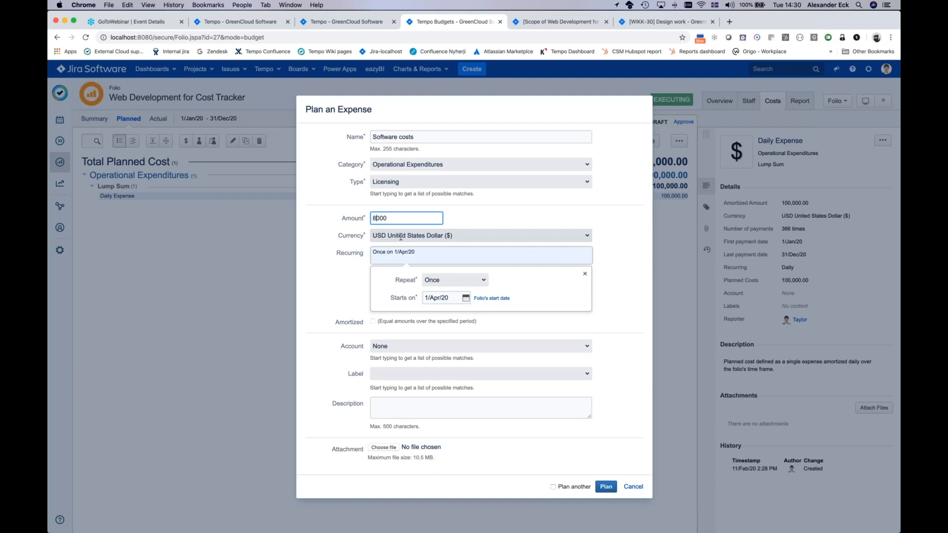
pyautogui.click(317, 306)
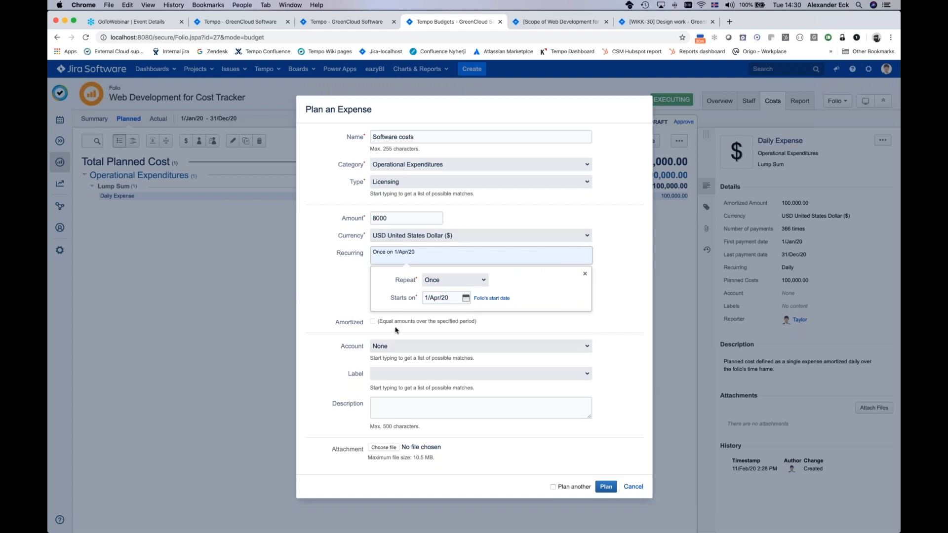
pyautogui.click(603, 489)
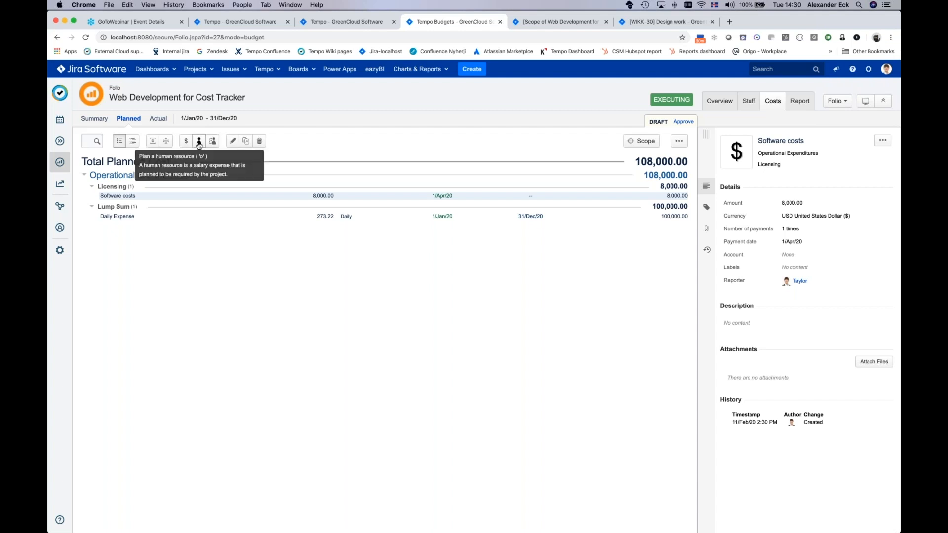
# Step: Start a planned human resource named "Resource costs" with the role Senior Developer, repeated 4 times
pyautogui.click(198, 143)
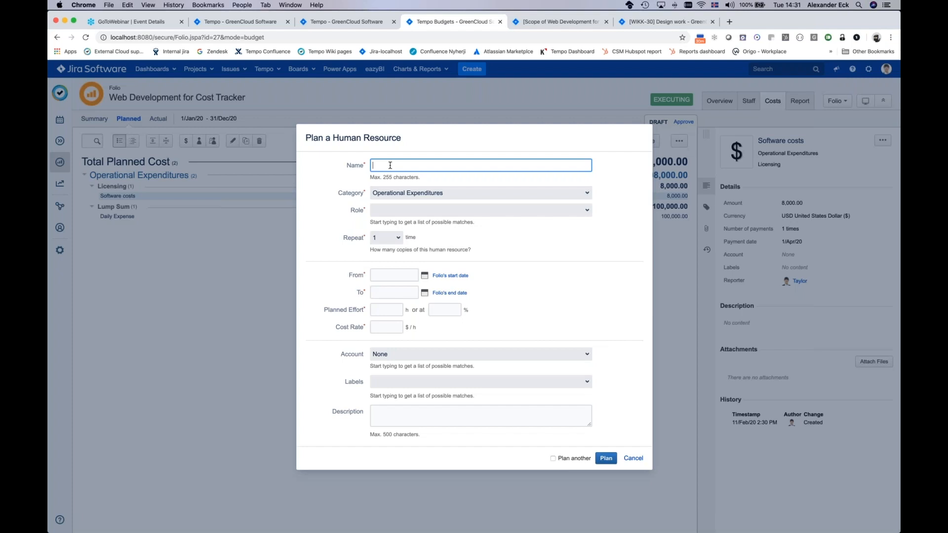
pyautogui.write('Resource costs')
pyautogui.click(408, 210)
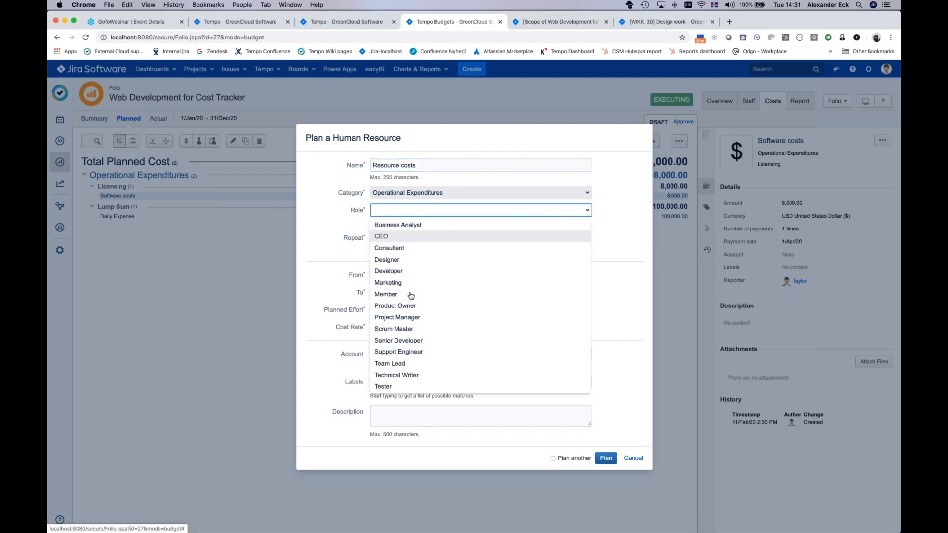
pyautogui.click(411, 345)
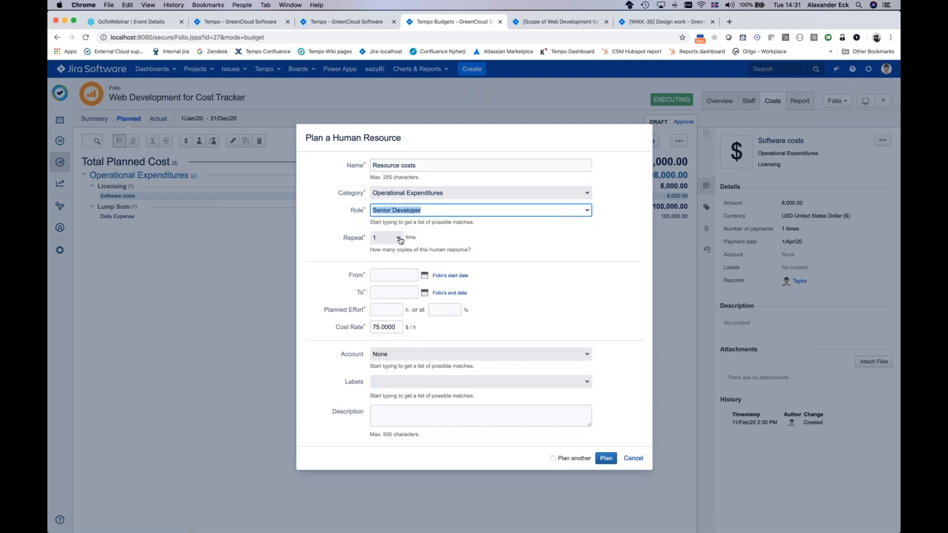
pyautogui.click(399, 239)
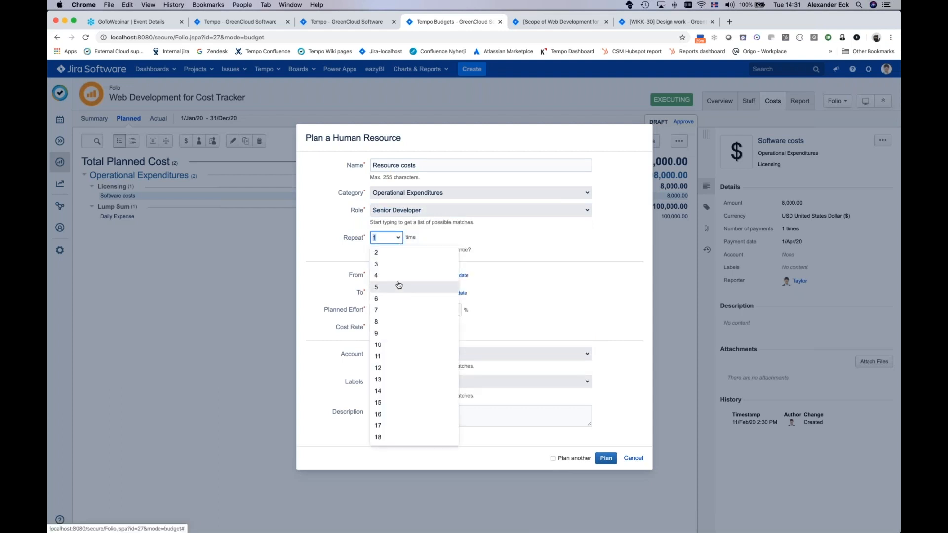
pyautogui.click(383, 276)
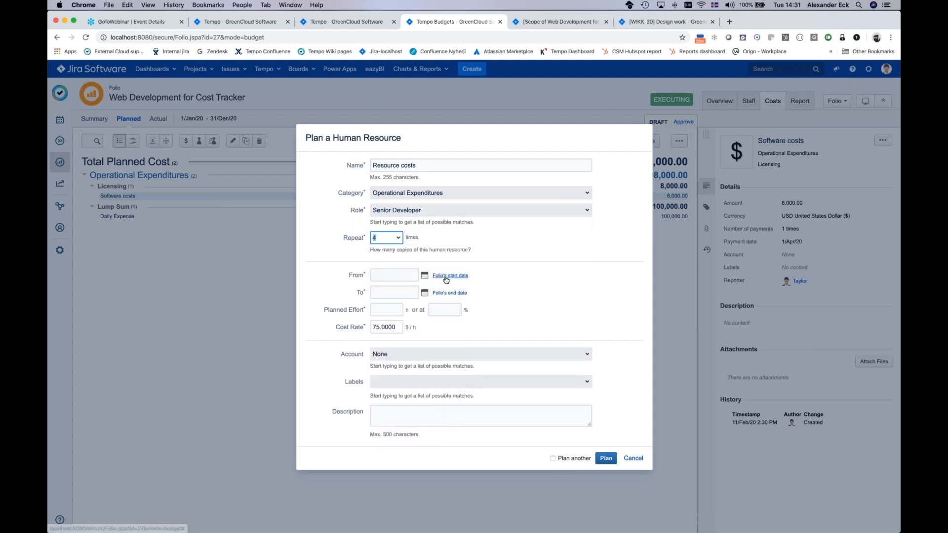
# Step: Span the developer resources from the folio's start date to its end date at 40% planned effort and add them to the plan
pyautogui.click(442, 278)
pyautogui.click(446, 294)
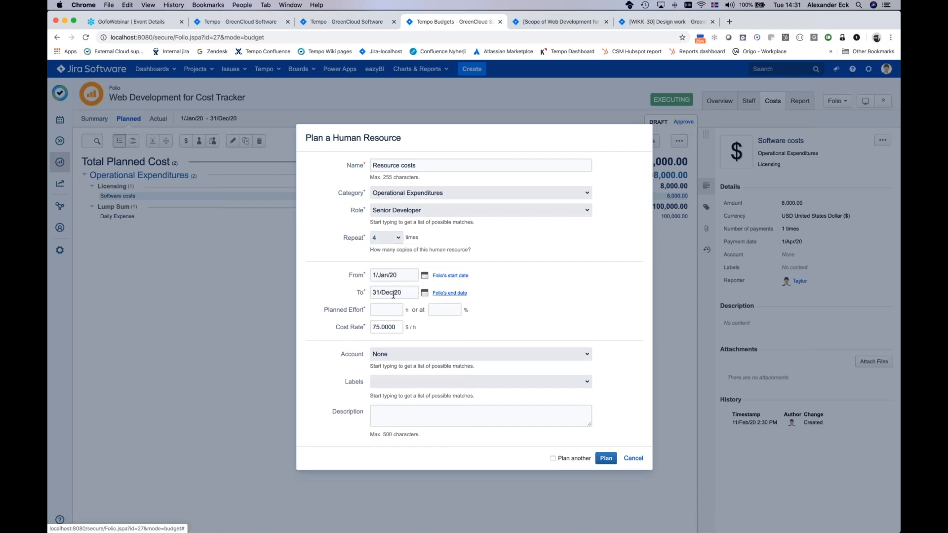
pyautogui.click(450, 310)
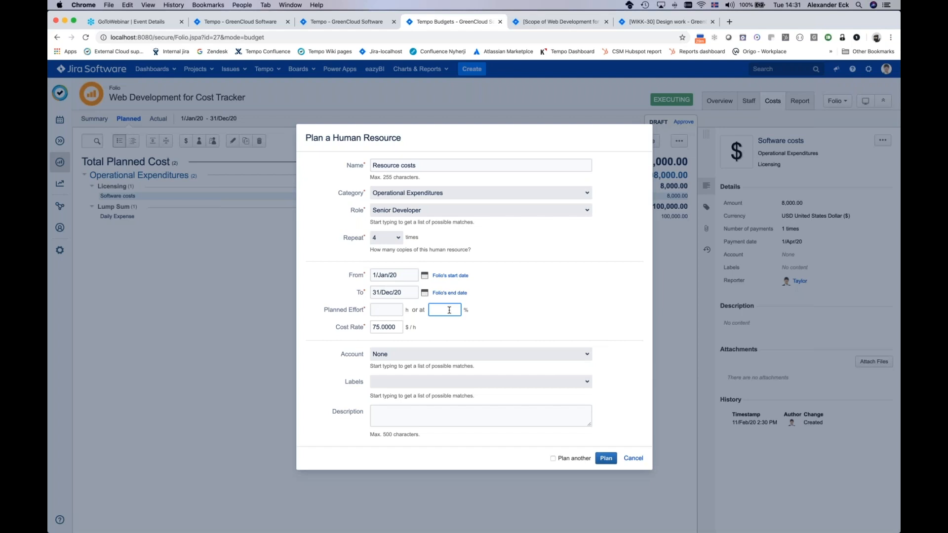
pyautogui.write('40')
pyautogui.click(606, 458)
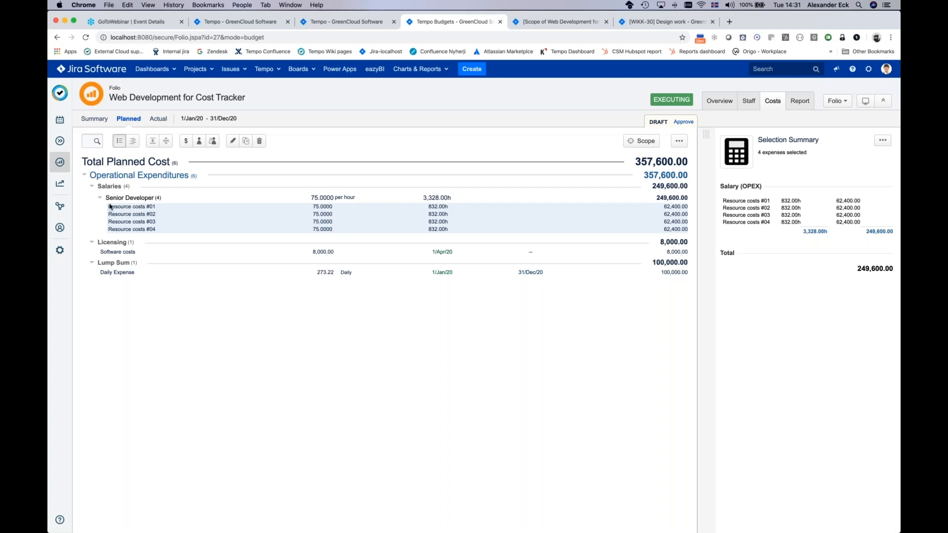
pyautogui.moveTo(110, 206); pyautogui.dragTo(151, 217)
# Step: Start another planned human resource named "Project manager" with the role Project Manager
pyautogui.click(199, 142)
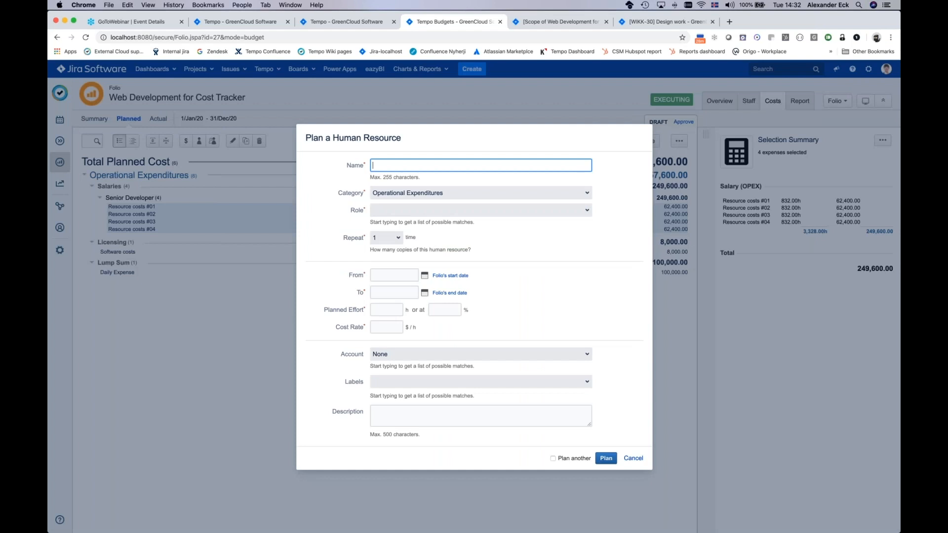
pyautogui.write('Project manager')
pyautogui.click(587, 210)
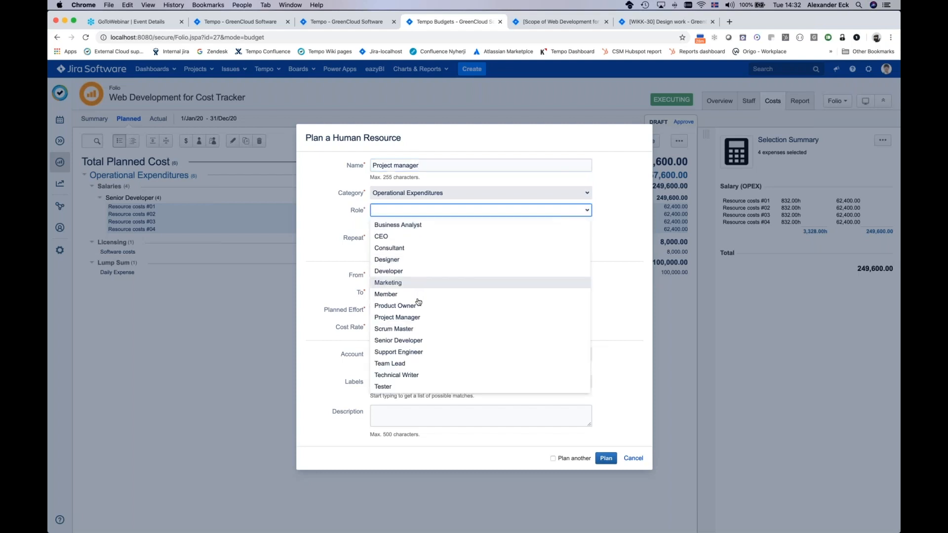
pyautogui.click(413, 318)
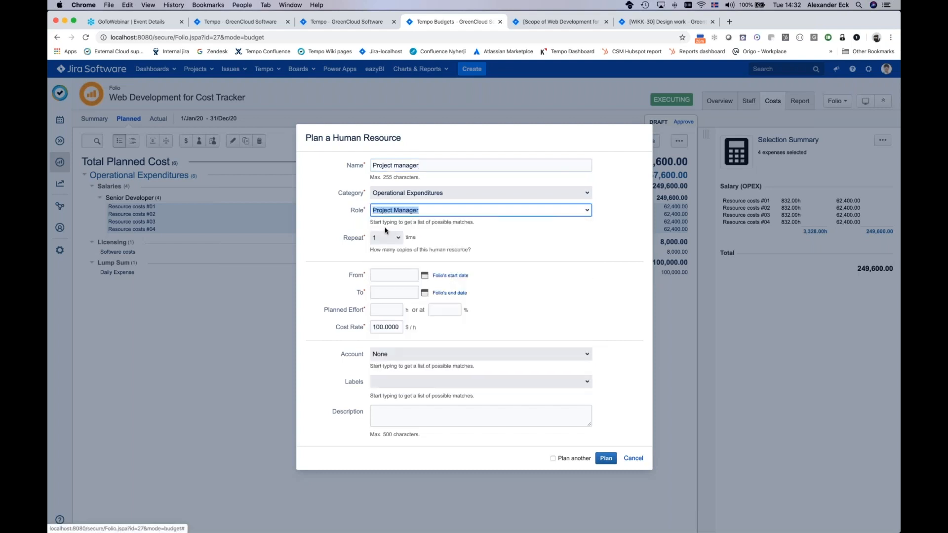
# Step: Span the project manager from the folio's start date to its end date at 20% planned effort and add the resource to the plan
pyautogui.click(441, 277)
pyautogui.click(448, 292)
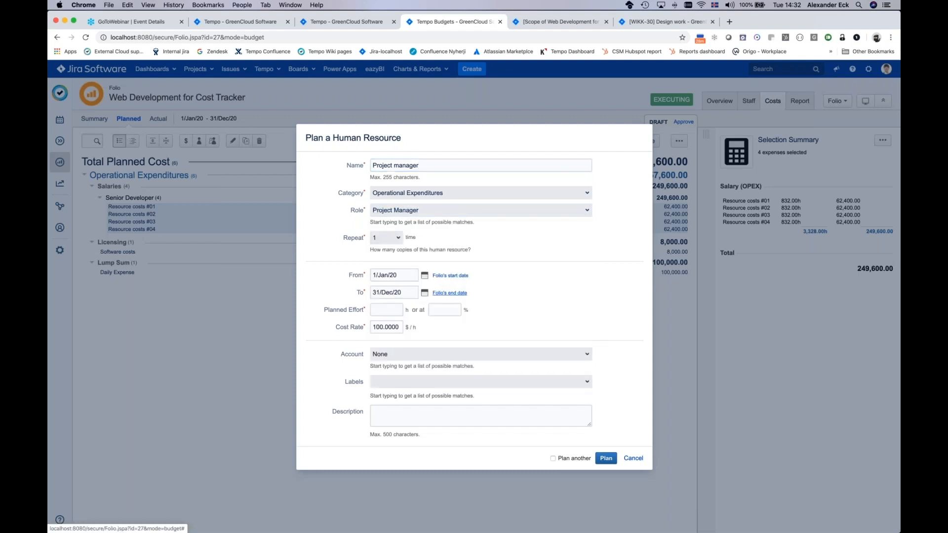
pyautogui.click(436, 307)
pyautogui.write('20')
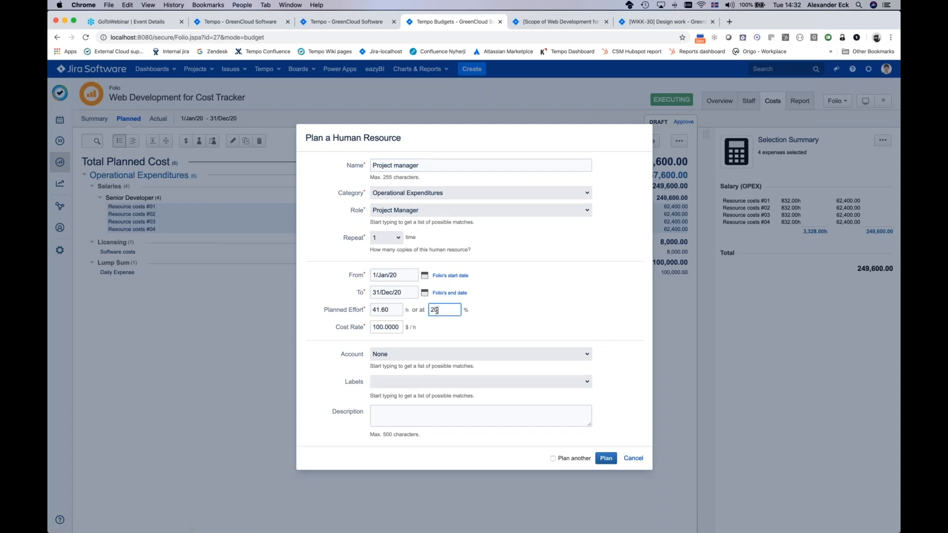
pyautogui.click(606, 458)
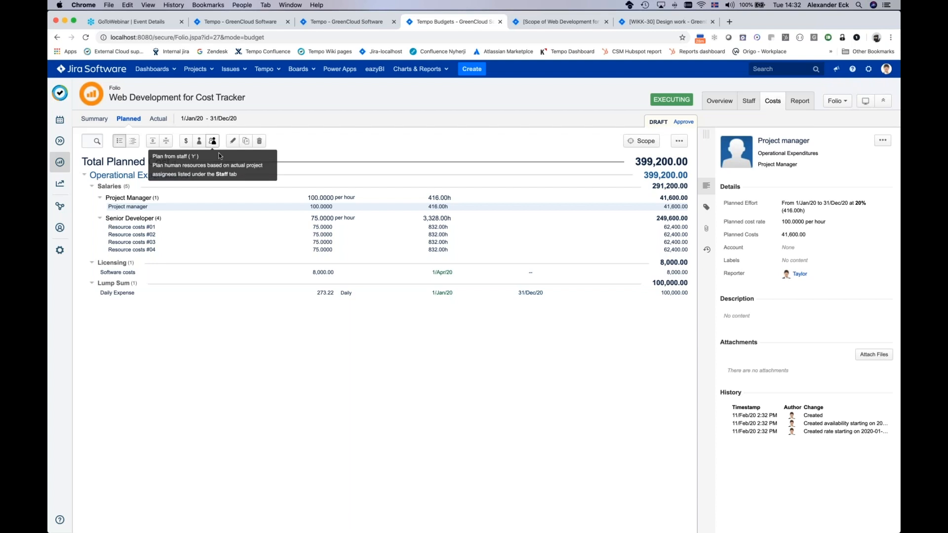
# Step: Open the options for planning human resources from the folio's staff
pyautogui.click(212, 141)
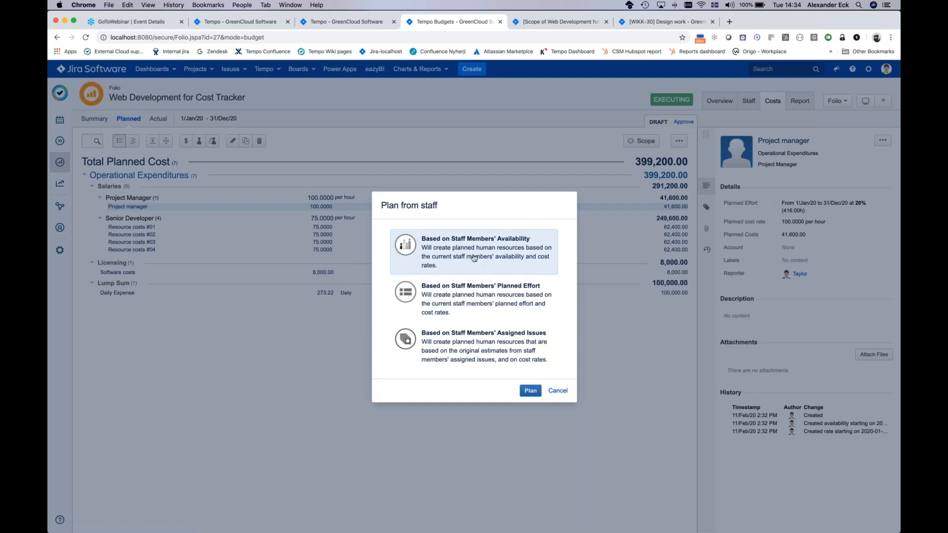
# Step: Try to plan human resources based on the staff members' availability
pyautogui.click(530, 391)
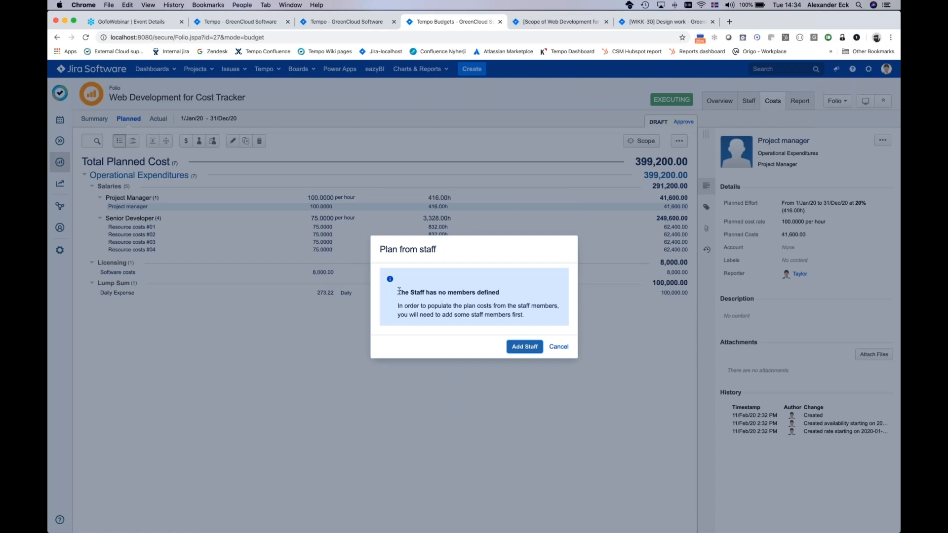
pyautogui.moveTo(398, 292); pyautogui.dragTo(478, 300)
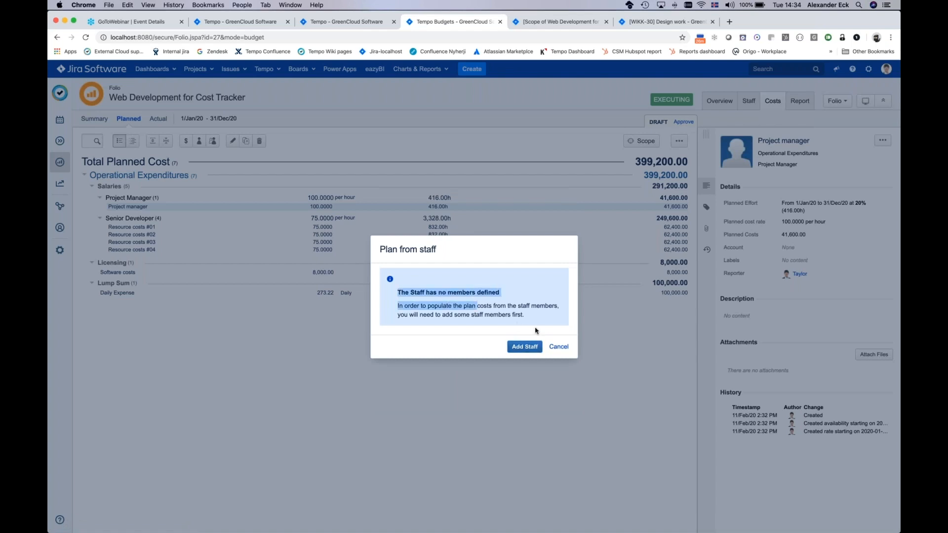
pyautogui.click(553, 348)
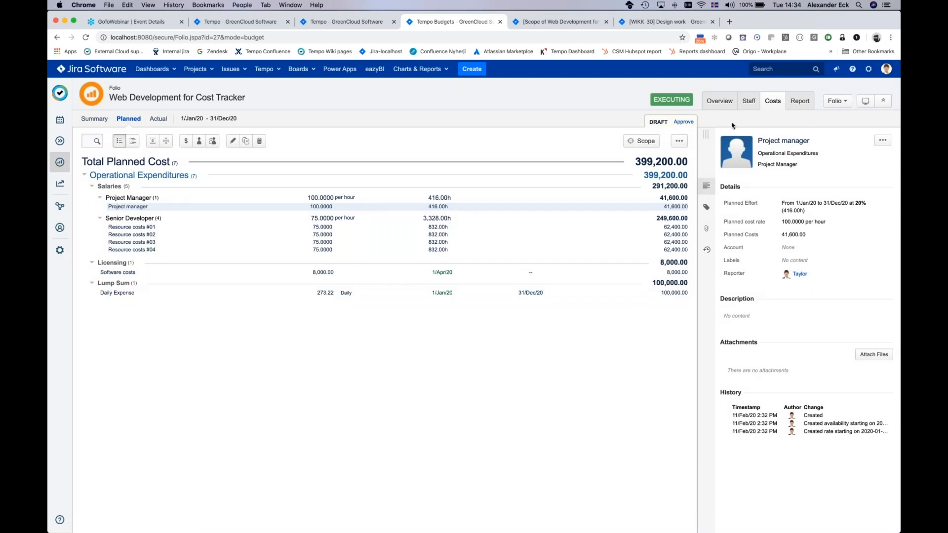
# Step: Examine the folio overview's schedule and scope progress and its charts of planned and actual costs
pyautogui.click(715, 102)
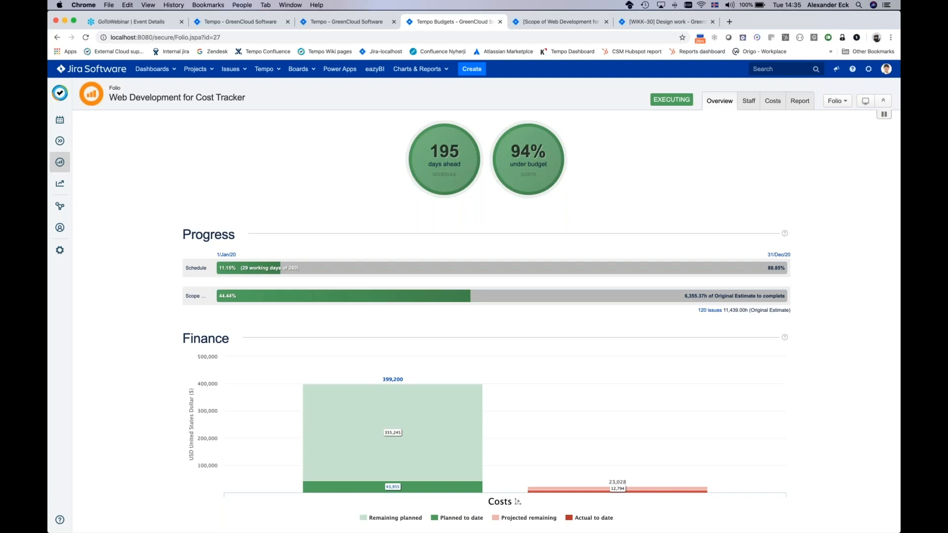
pyautogui.moveTo(617, 489)
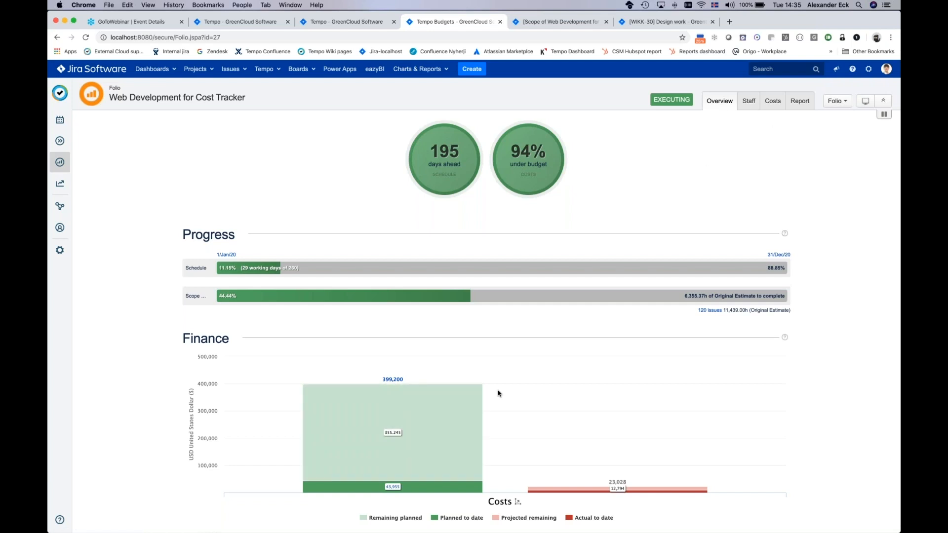
pyautogui.scroll(-6, 499, 393)
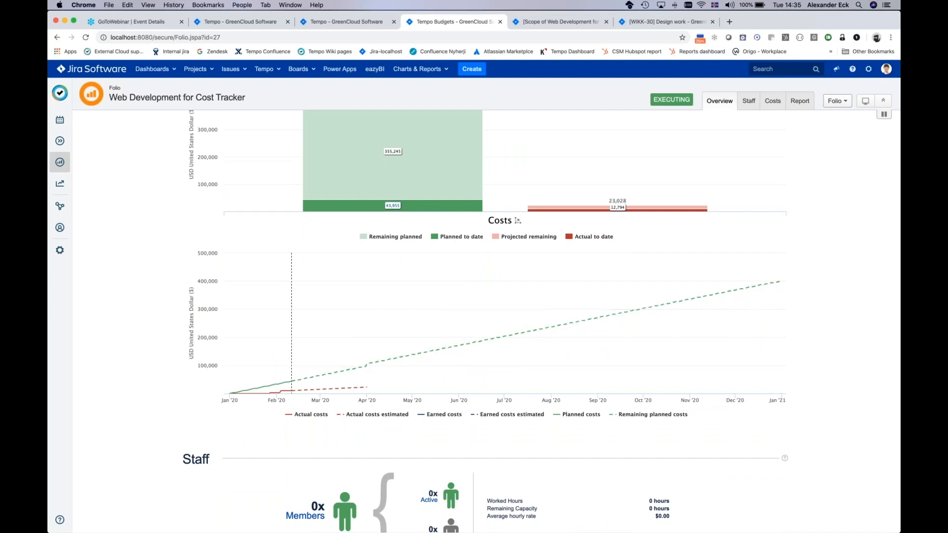
pyautogui.press('super+Tab')
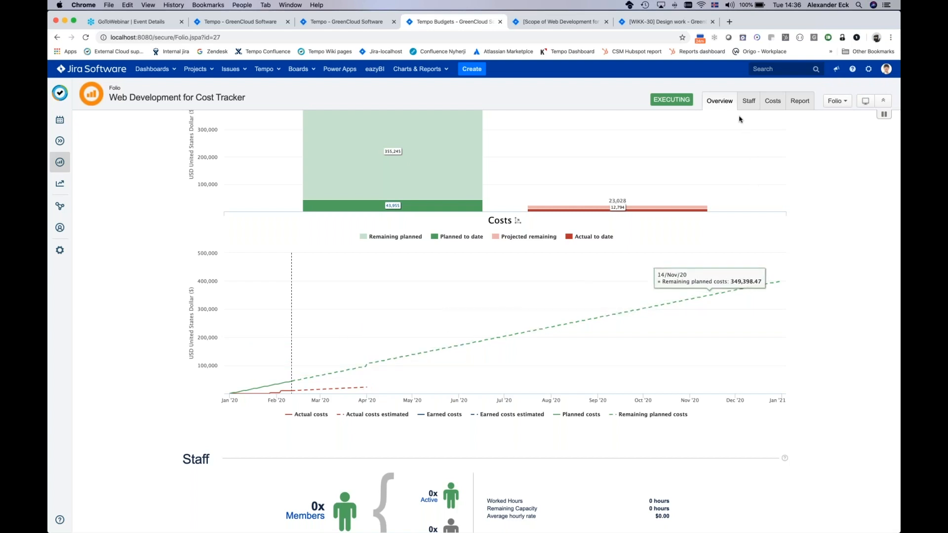
# Step: Add the Custom Web Development Tempo Team to the folio's staff at 100% commitment
pyautogui.click(748, 102)
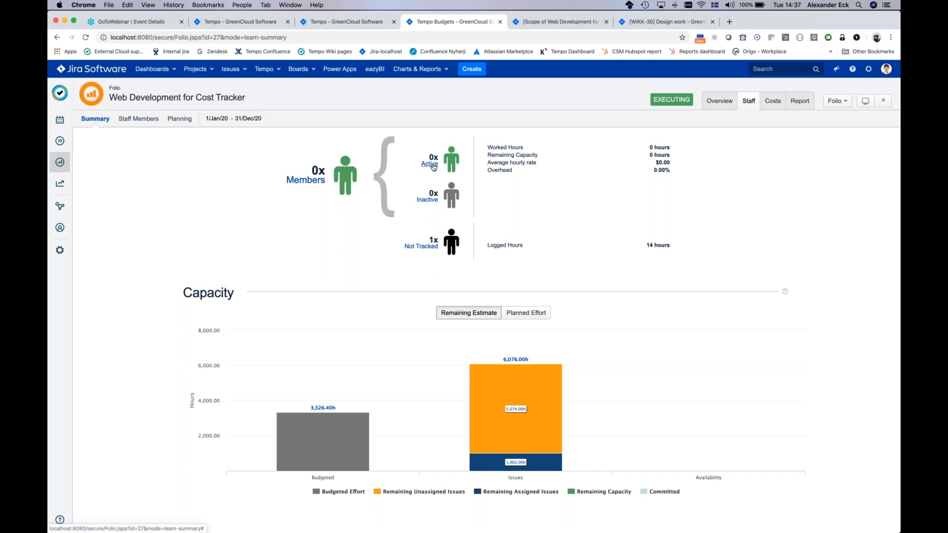
pyautogui.click(422, 248)
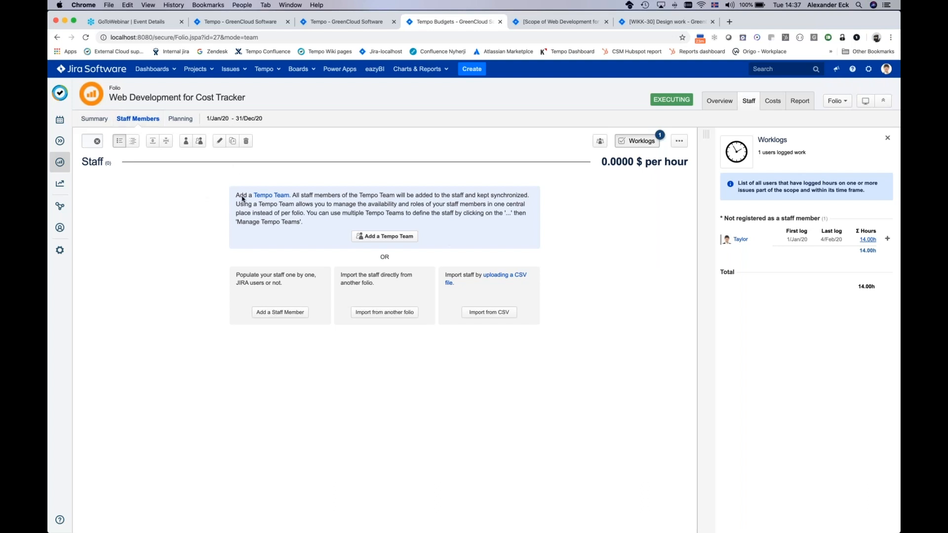
pyautogui.click(392, 237)
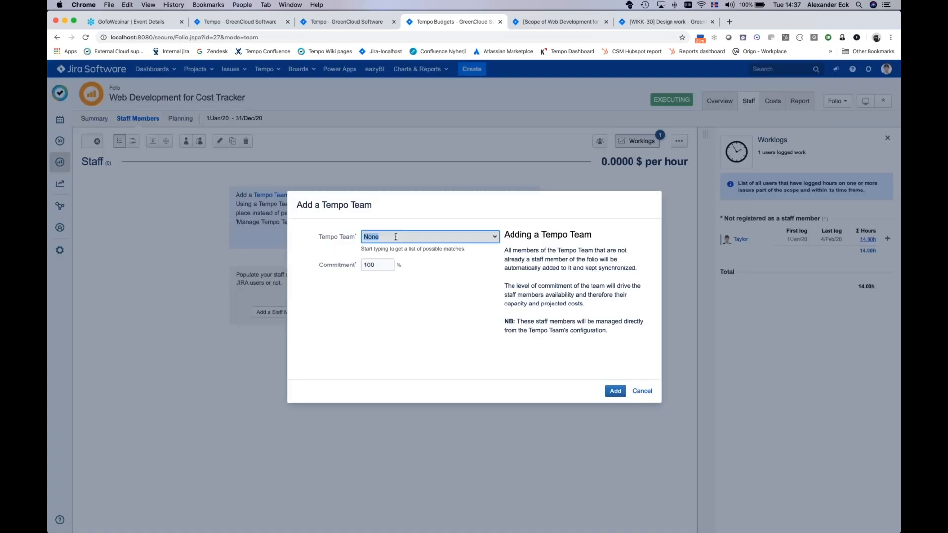
pyautogui.write('we')
pyautogui.click(401, 251)
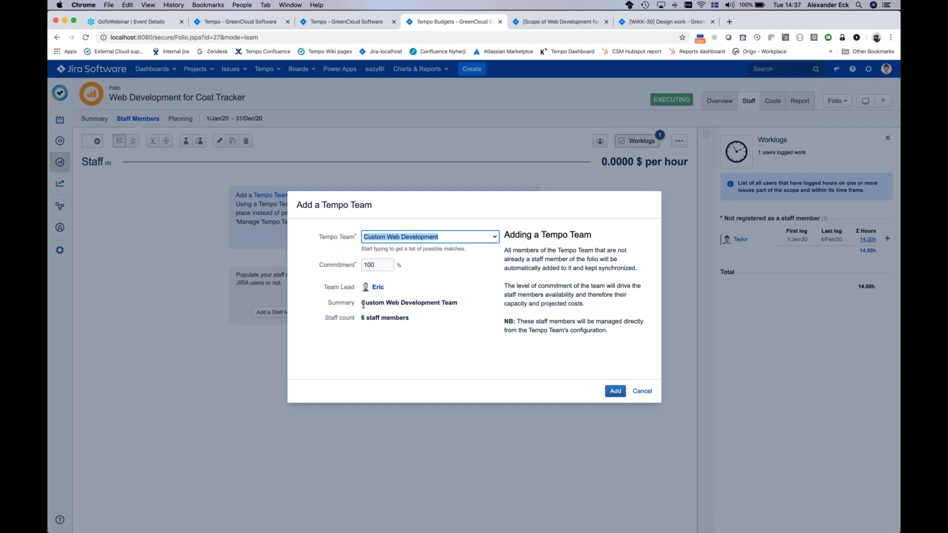
pyautogui.click(615, 392)
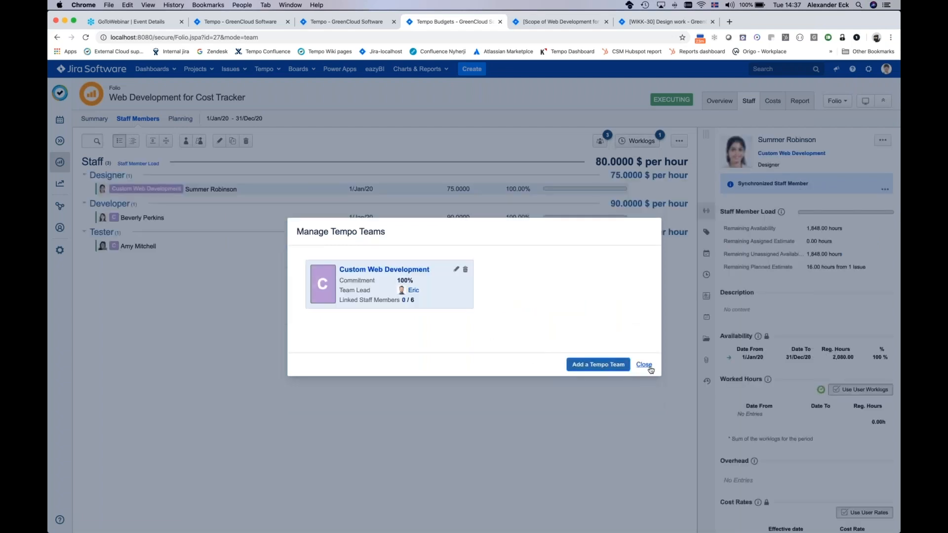
pyautogui.click(648, 367)
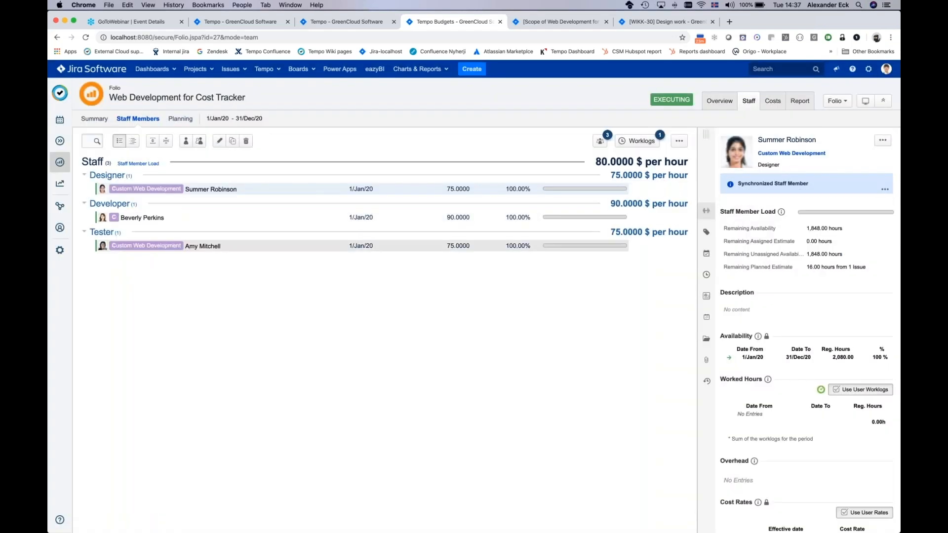
# Step: Add the GreenCloud Tango Tempo Team to the folio's staff at 100% commitment
pyautogui.click(198, 142)
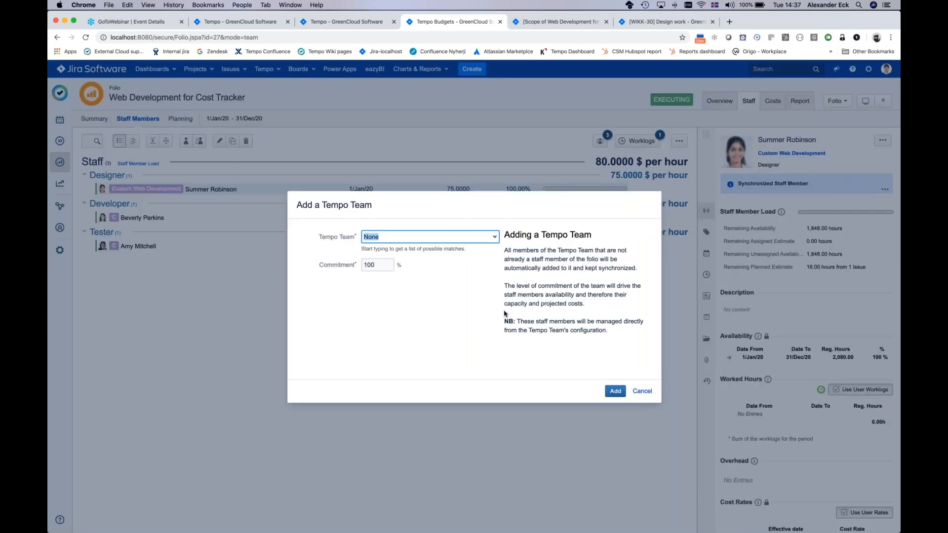
pyautogui.click(495, 237)
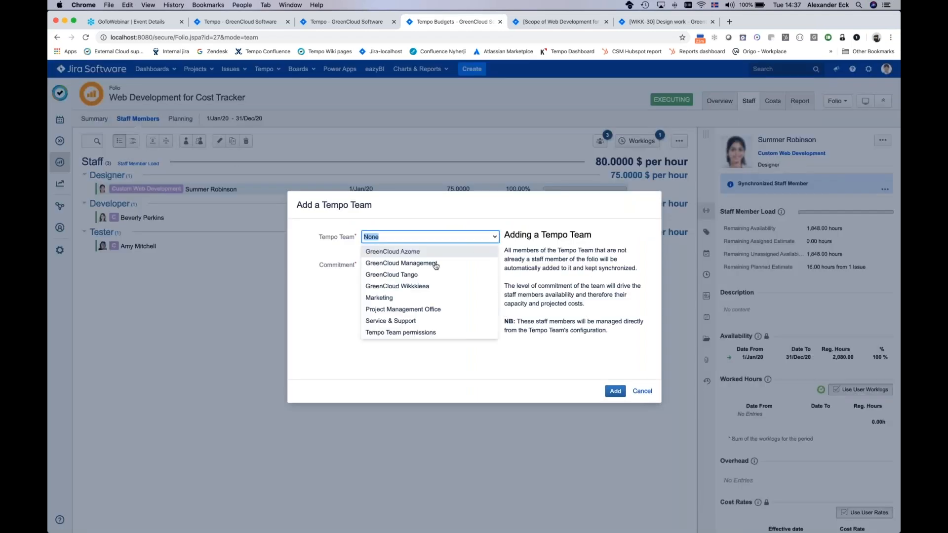
pyautogui.click(418, 275)
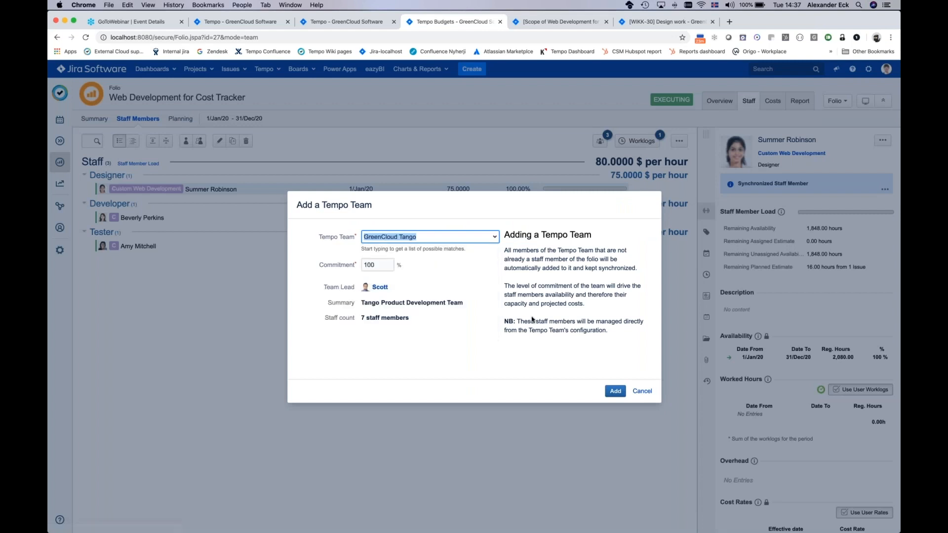
pyautogui.click(615, 391)
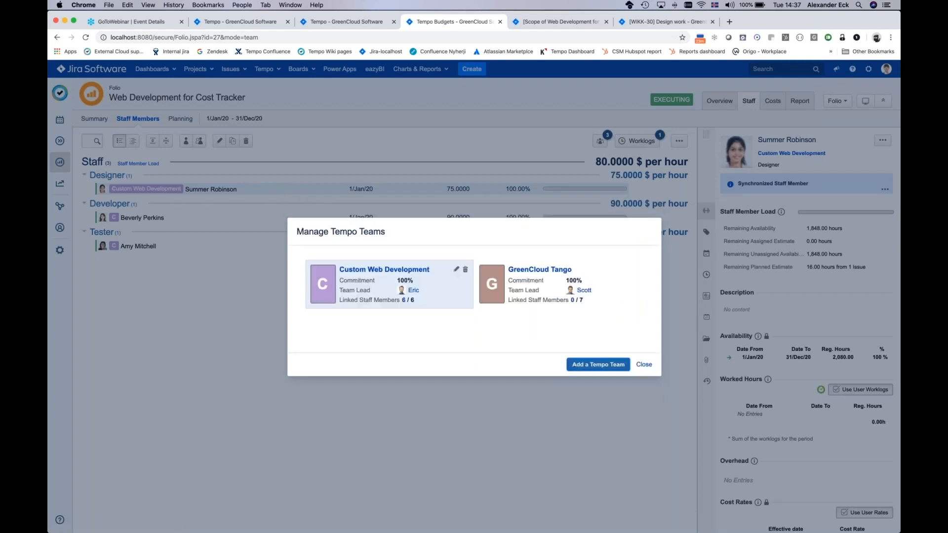
pyautogui.click(643, 365)
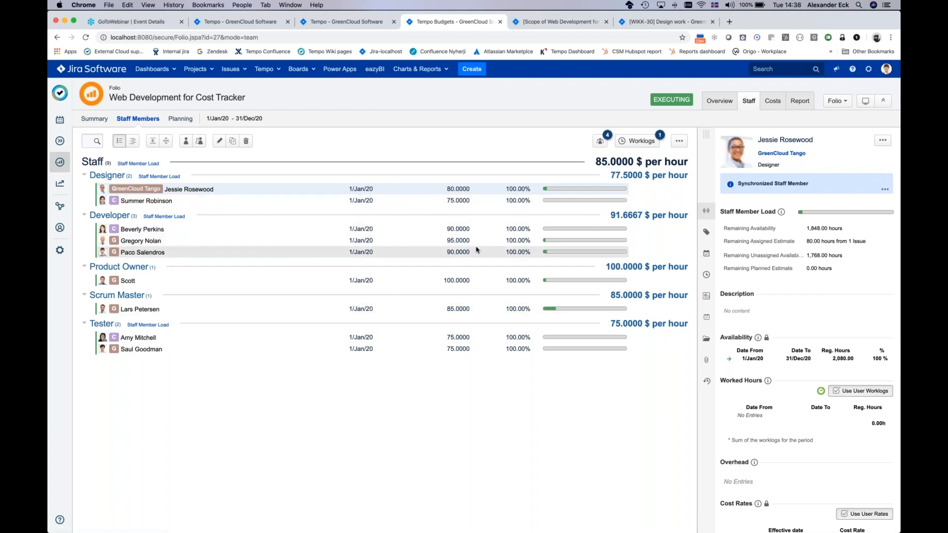
# Step: Show the hidden staff members and inspect the designers' salaries in the folio's actual costs
pyautogui.click(601, 141)
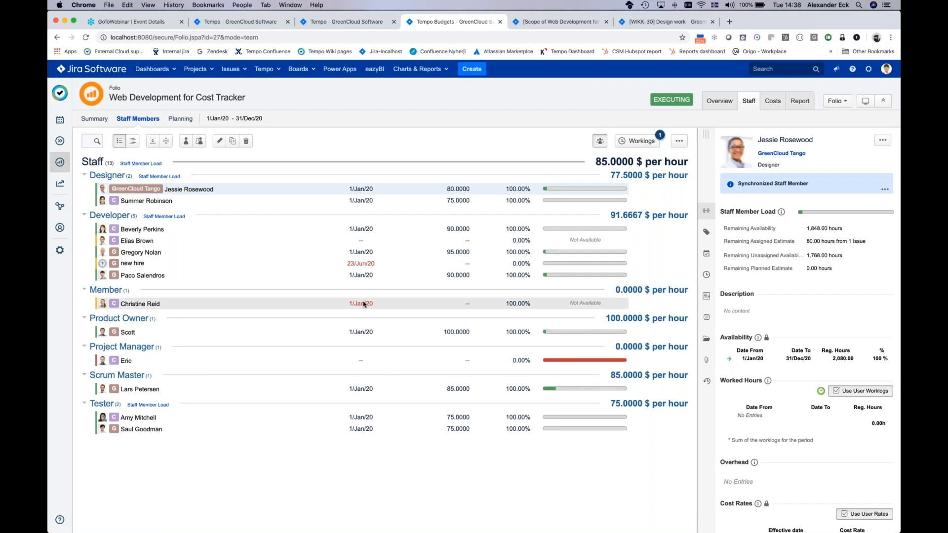
pyautogui.click(773, 101)
pyautogui.click(158, 119)
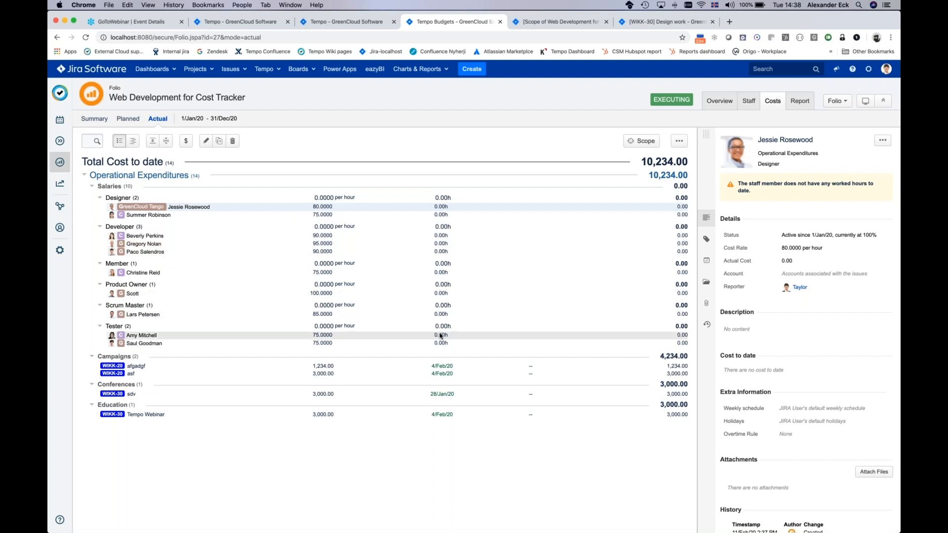
pyautogui.click(682, 214)
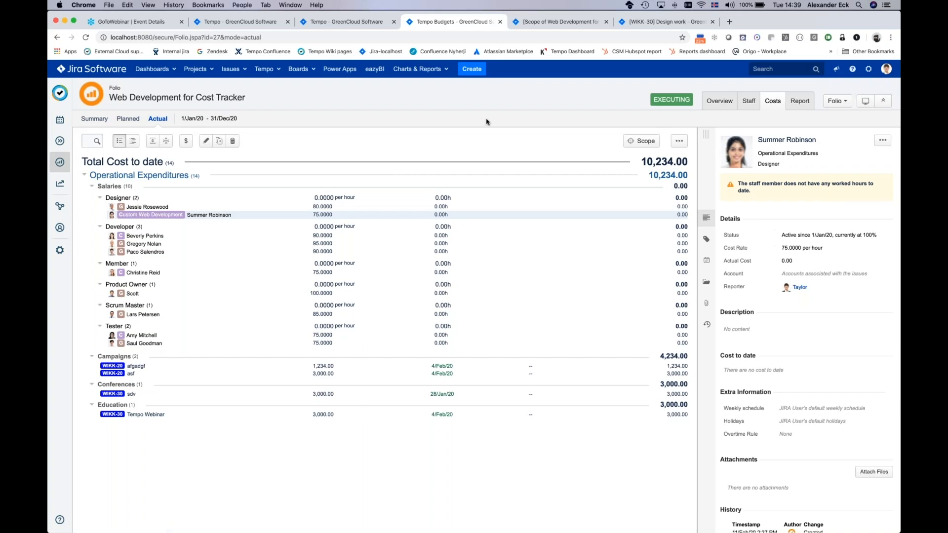
# Step: Open issue WIKK-19 from the folio's scope list in its own tab, comparing it with the Design work issue
pyautogui.click(562, 23)
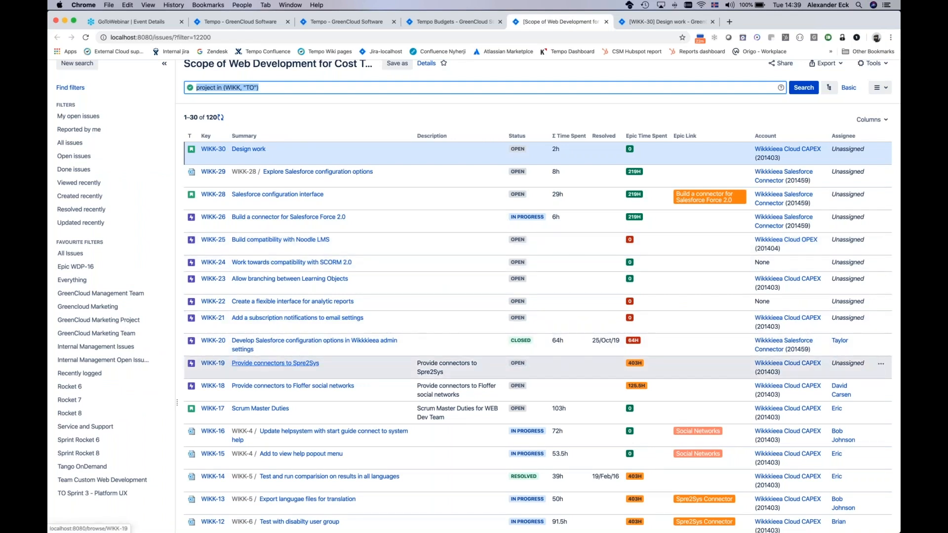
pyautogui.rightClick(271, 363)
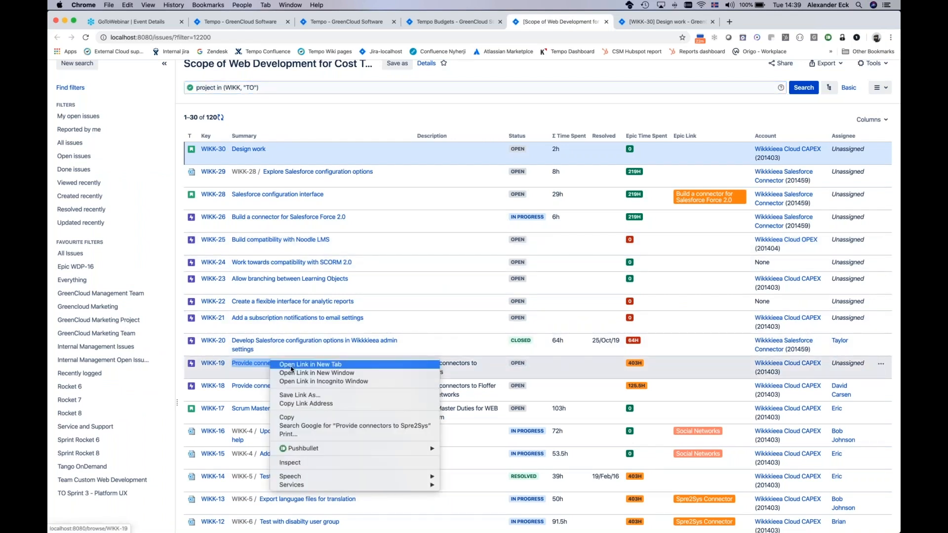
pyautogui.click(292, 365)
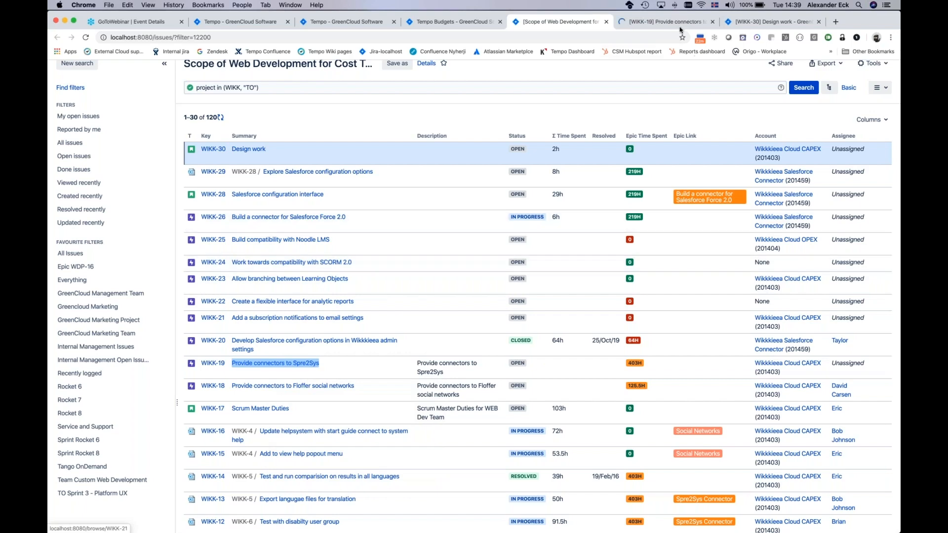
pyautogui.click(680, 25)
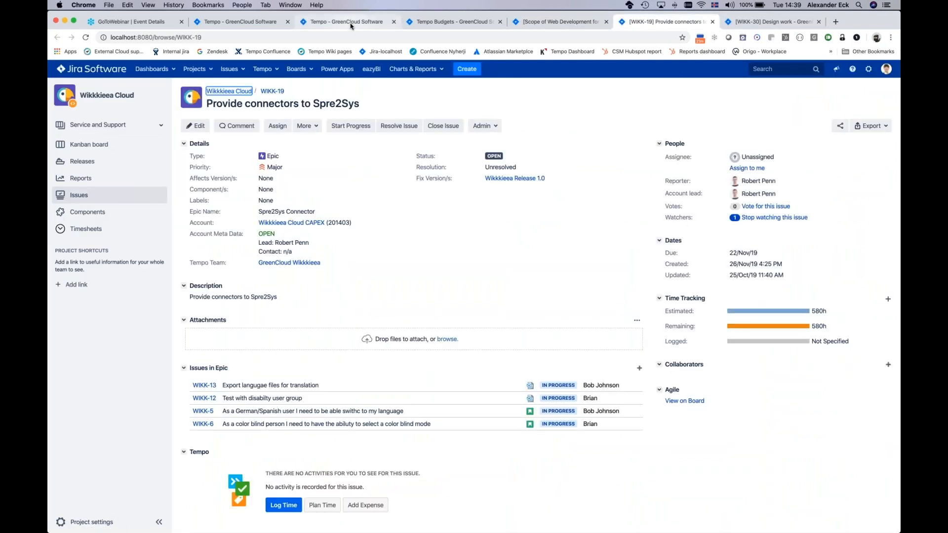
pyautogui.click(449, 22)
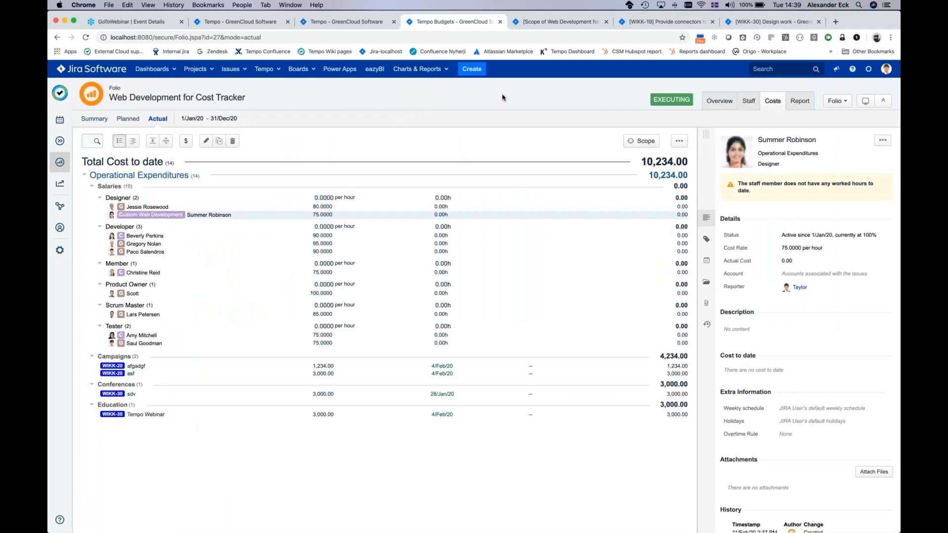
pyautogui.click(750, 22)
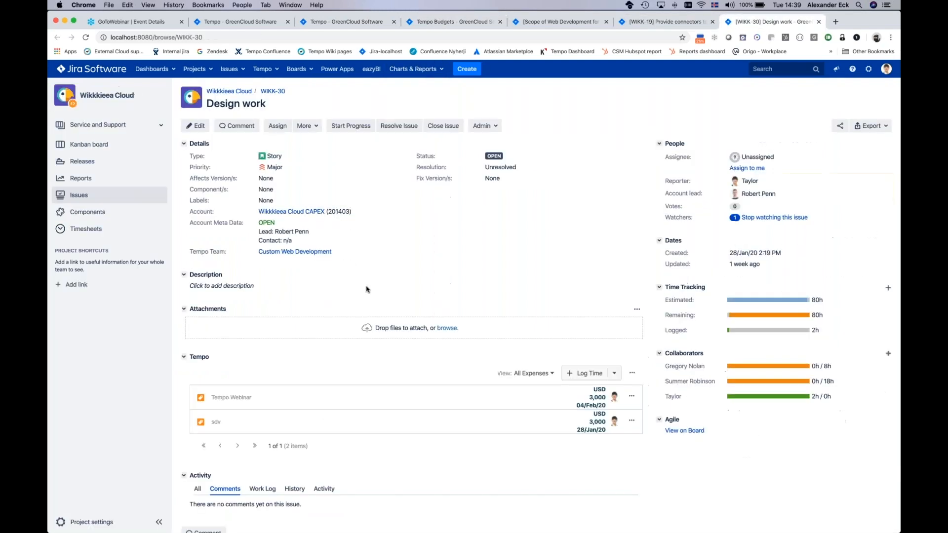
pyautogui.click(680, 23)
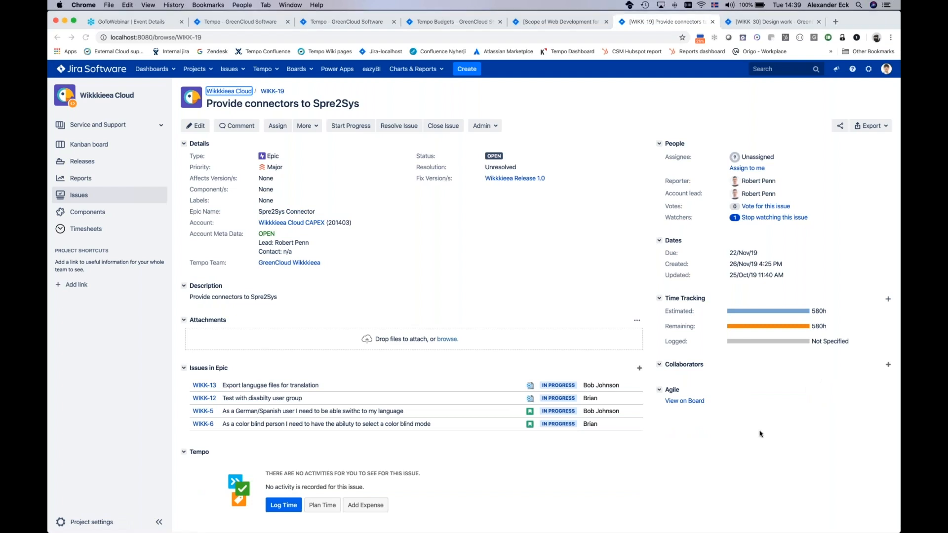
# Step: Try to log 6h on issue WIKK-19 for another user, with the description "some test"
pyautogui.click(887, 299)
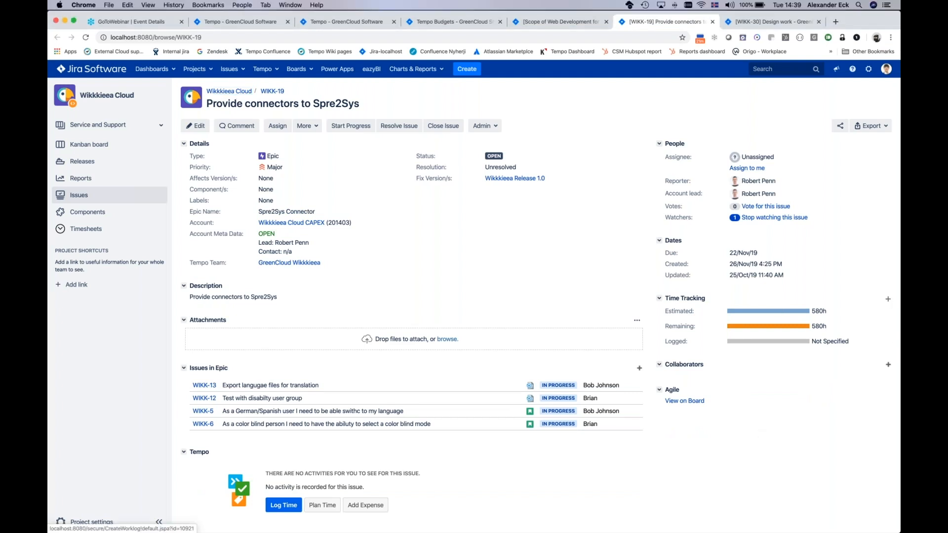
pyautogui.write('some test')
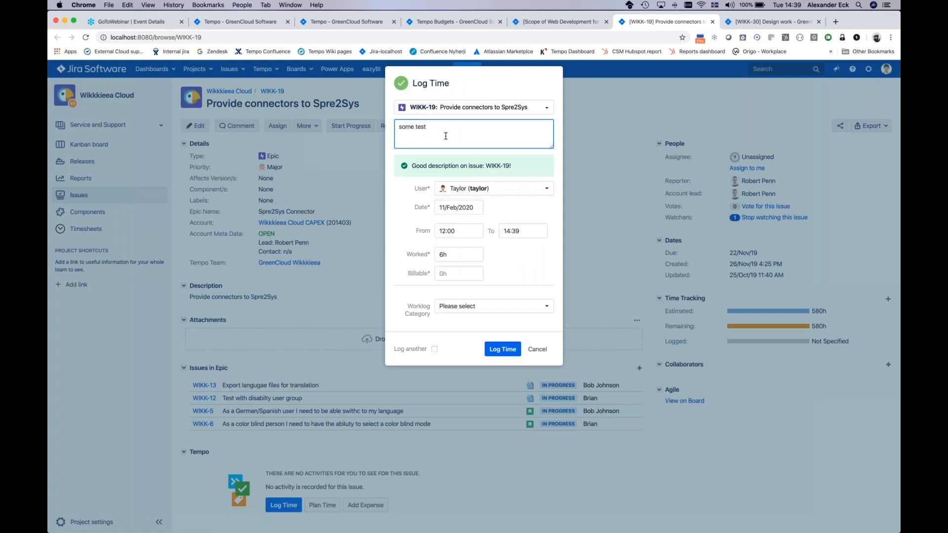
pyautogui.click(465, 190)
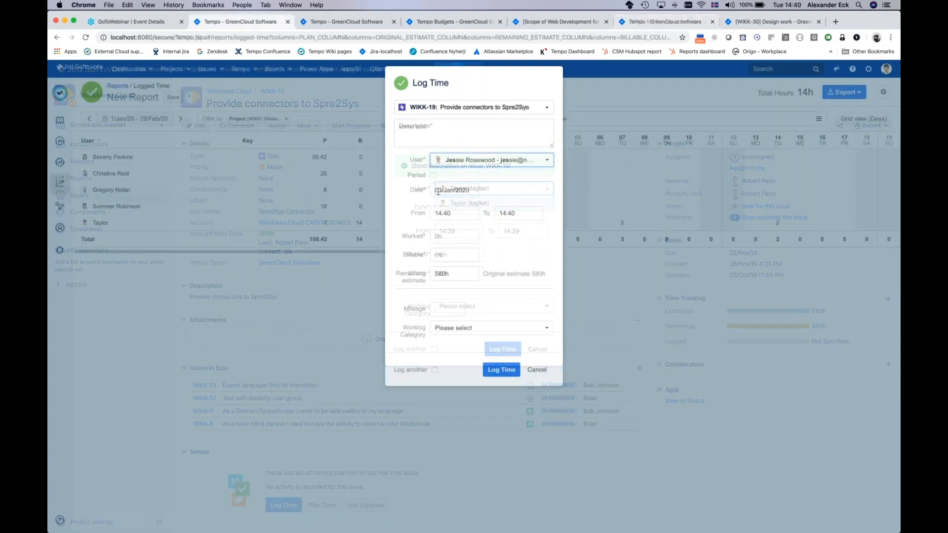
# Step: Log 6h of work per day on issue WIKK-19 from 03/Jan/2020 to 31/Jan/2020, described as "working on folio activity"
pyautogui.click(433, 176)
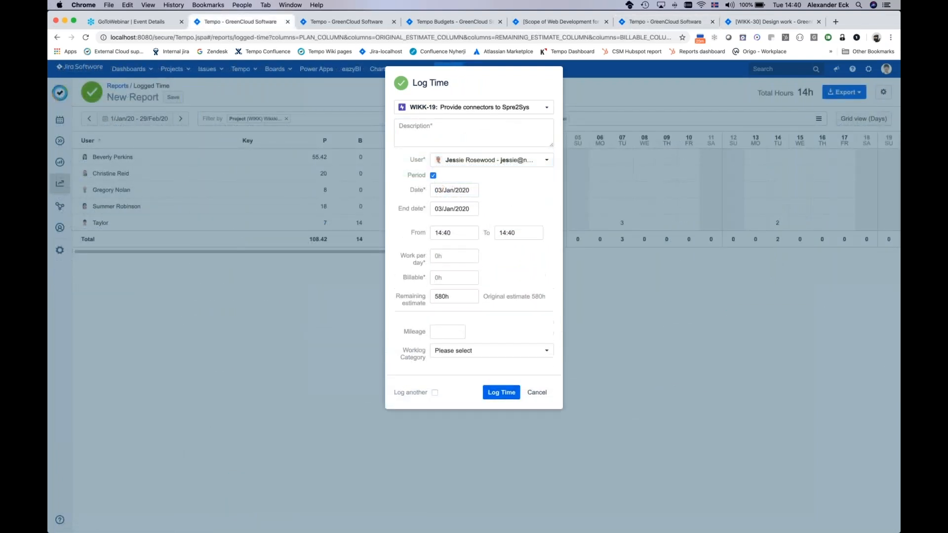
pyautogui.click(450, 208)
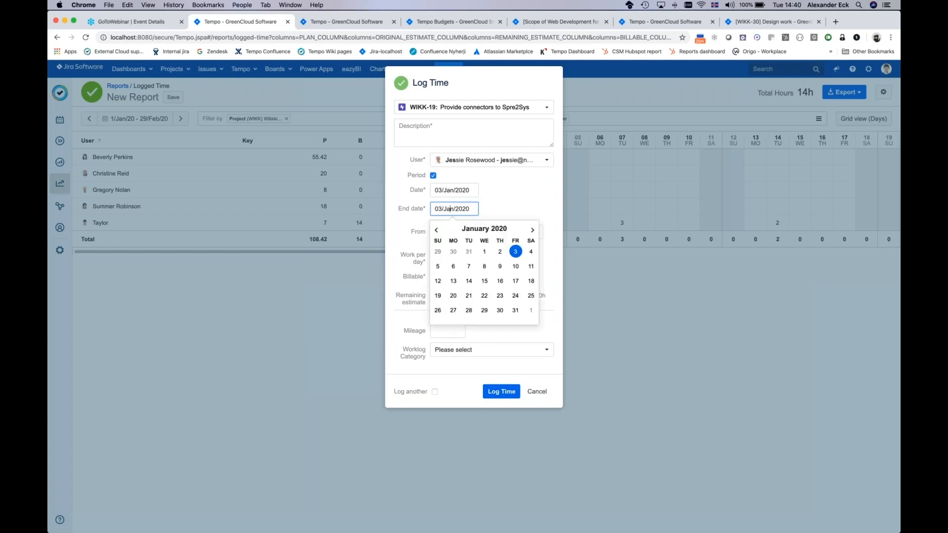
pyautogui.click(515, 310)
pyautogui.click(440, 255)
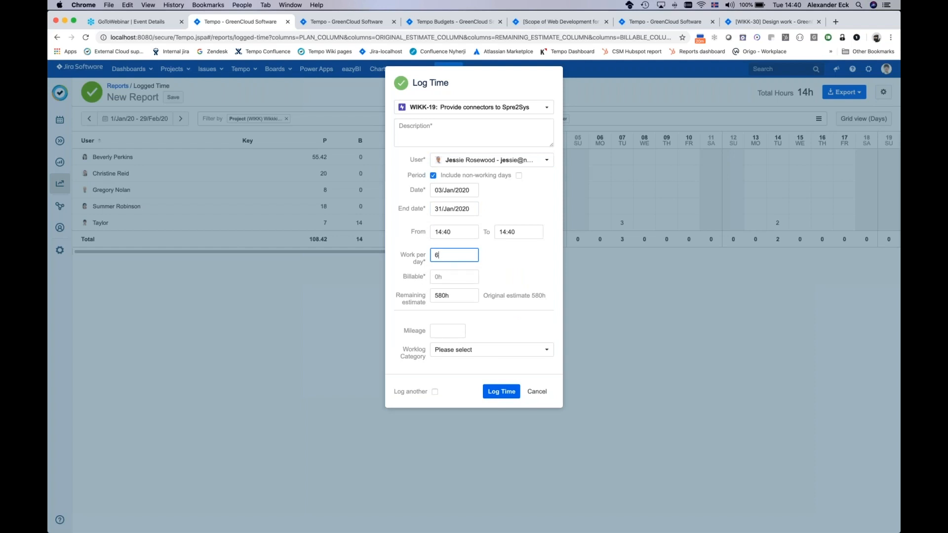
pyautogui.click(454, 276)
pyautogui.press('Tab')
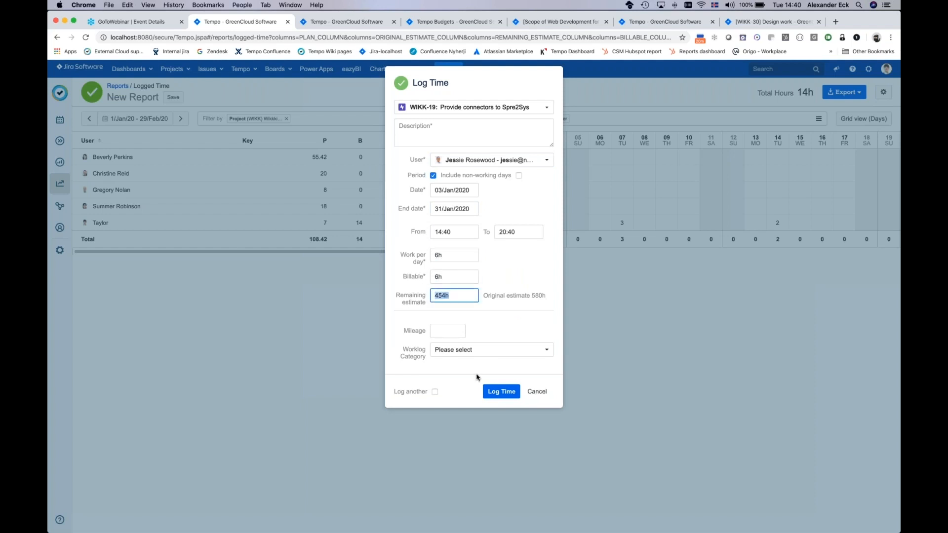
pyautogui.click(510, 395)
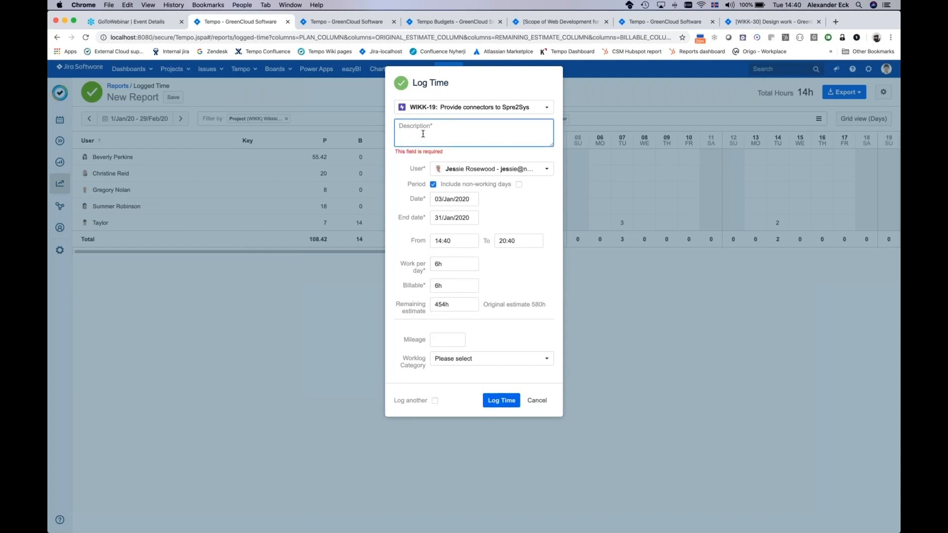
pyautogui.write('working on folio activity')
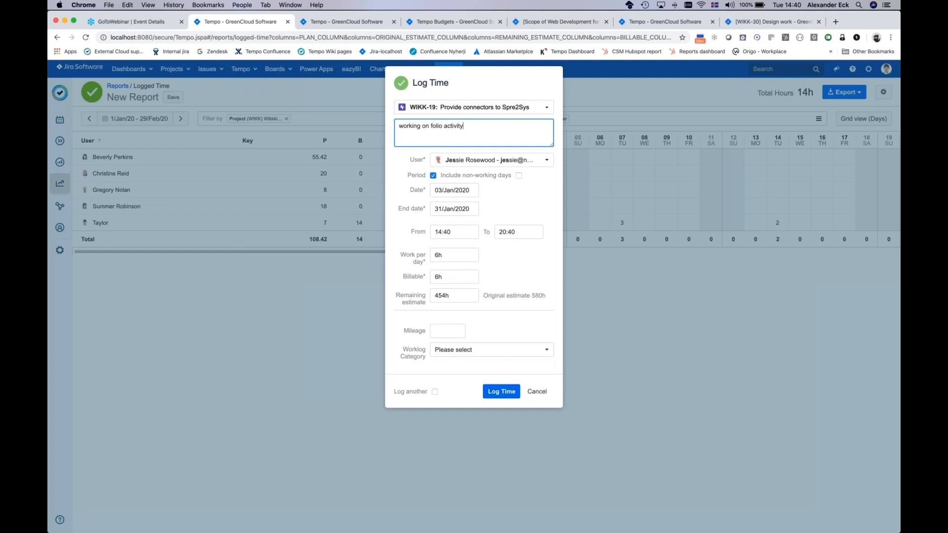
pyautogui.click(504, 393)
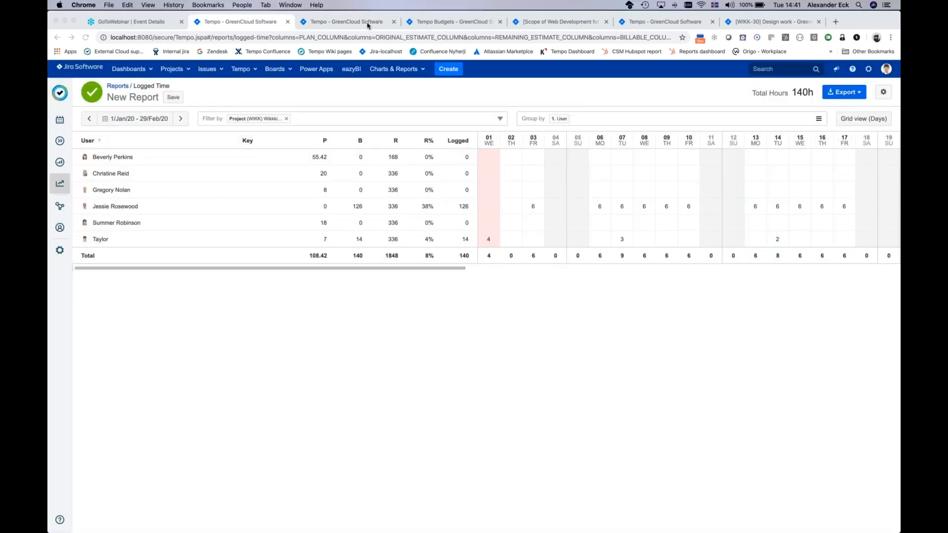
# Step: Refresh the folio's actual costs to check the designers' worked hours, and review the folio overview
pyautogui.click(368, 23)
pyautogui.click(439, 21)
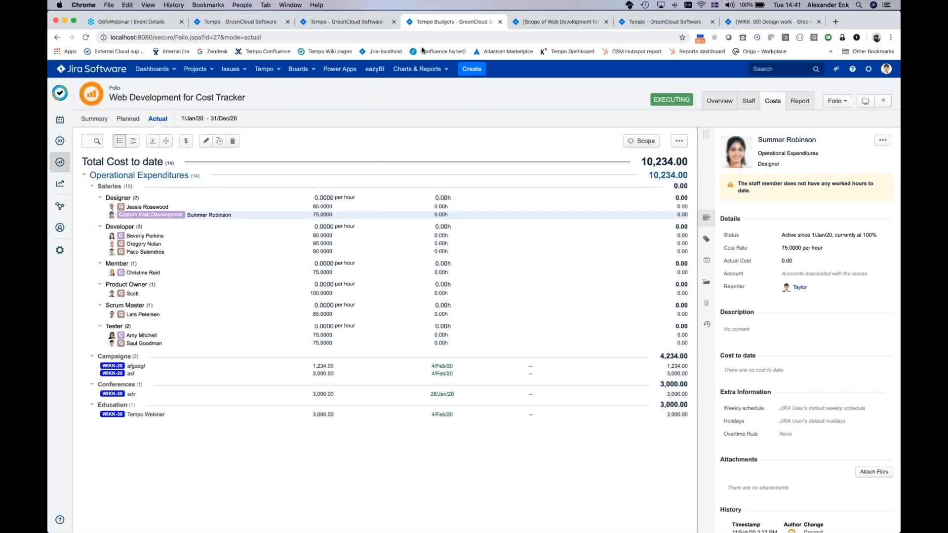
pyautogui.click(85, 37)
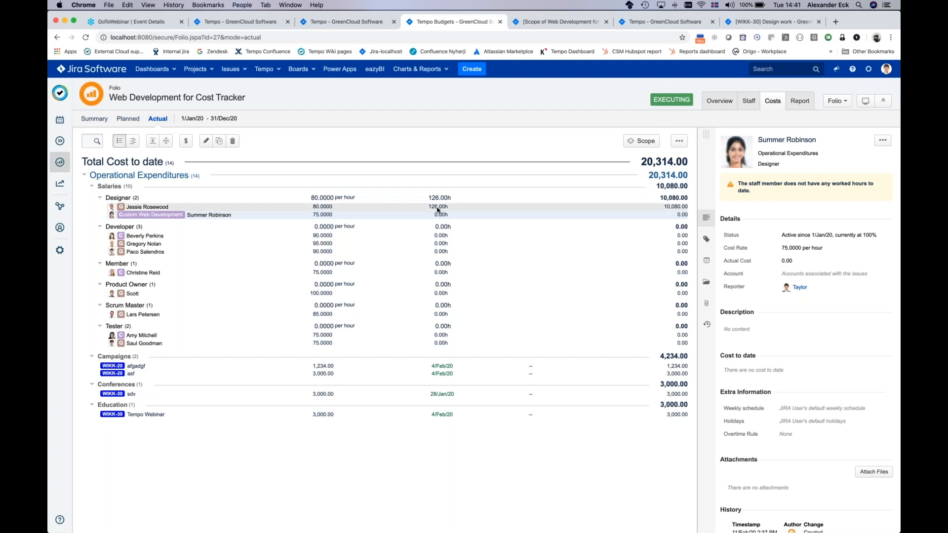
pyautogui.moveTo(438, 210)
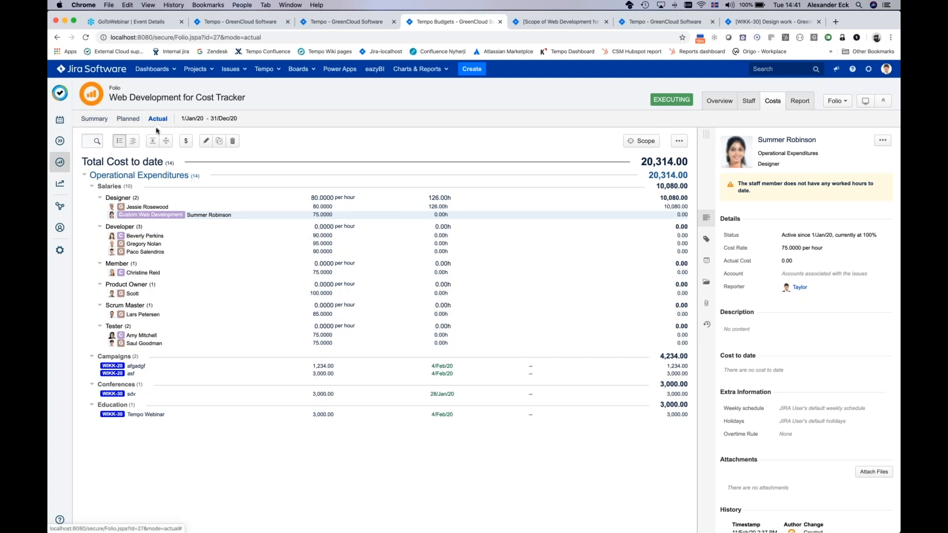
pyautogui.click(186, 141)
pyautogui.click(724, 99)
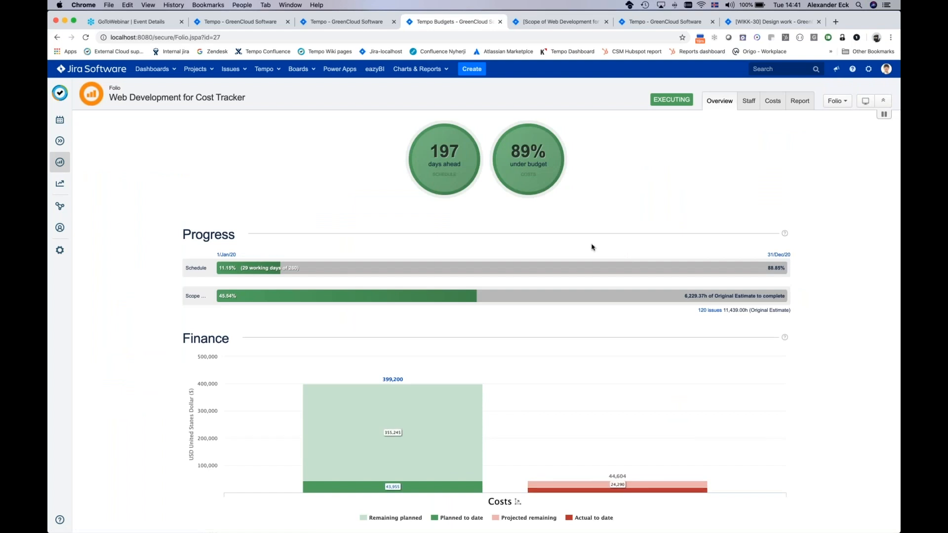
# Step: Add the user listed in the folio's worklogs as not registered to the staff, with the role Product Owner
pyautogui.click(749, 102)
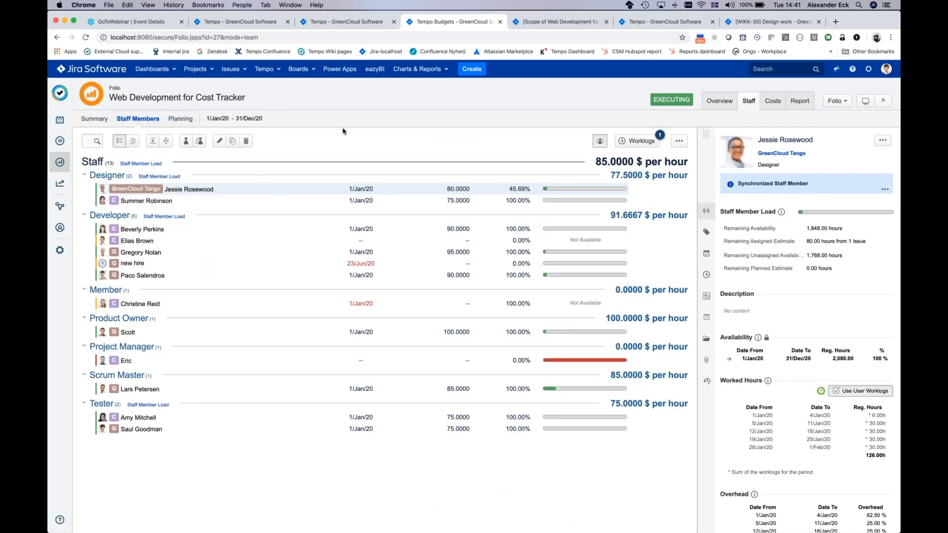
pyautogui.click(641, 140)
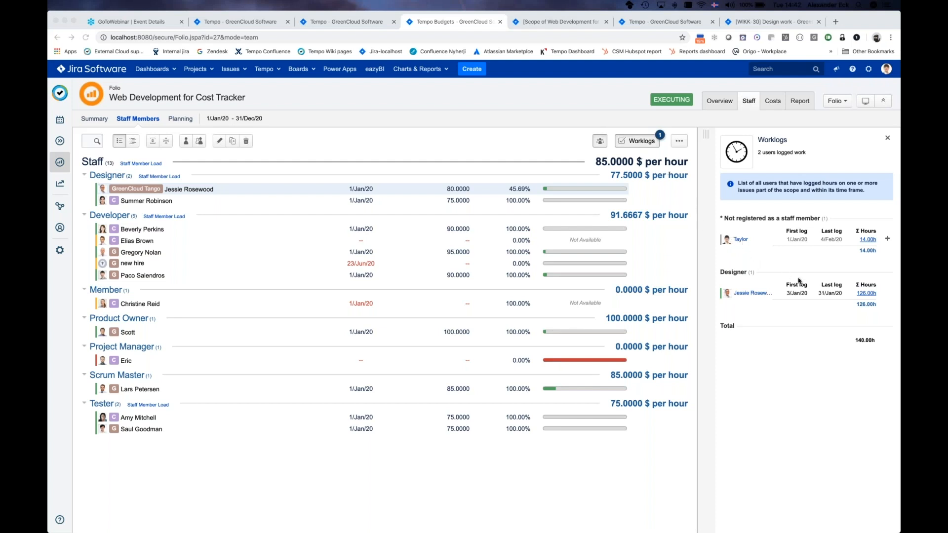
pyautogui.click(887, 240)
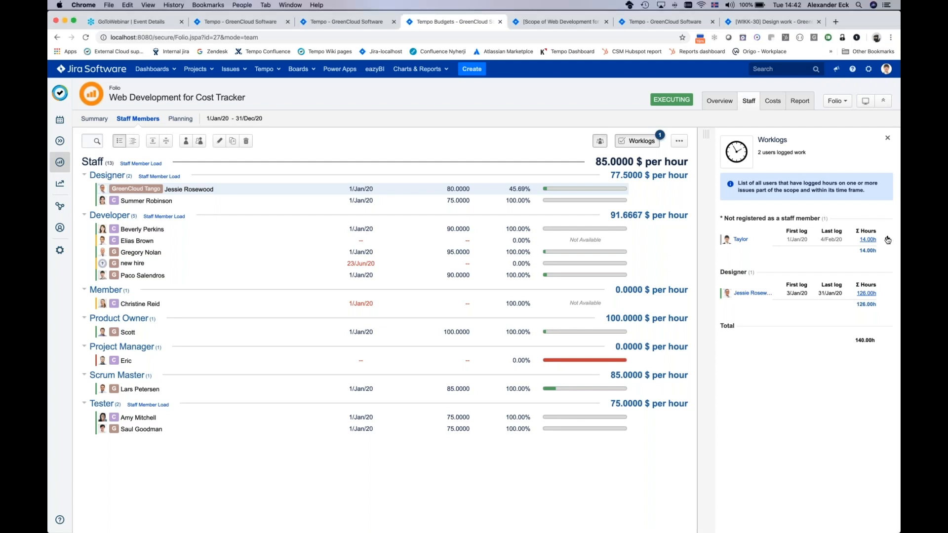
pyautogui.click(887, 240)
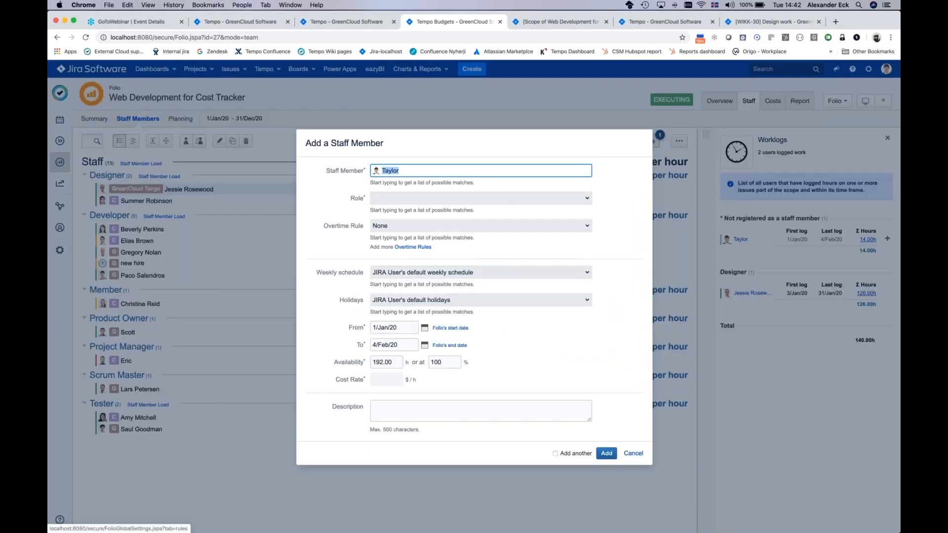
pyautogui.click(607, 455)
pyautogui.click(399, 191)
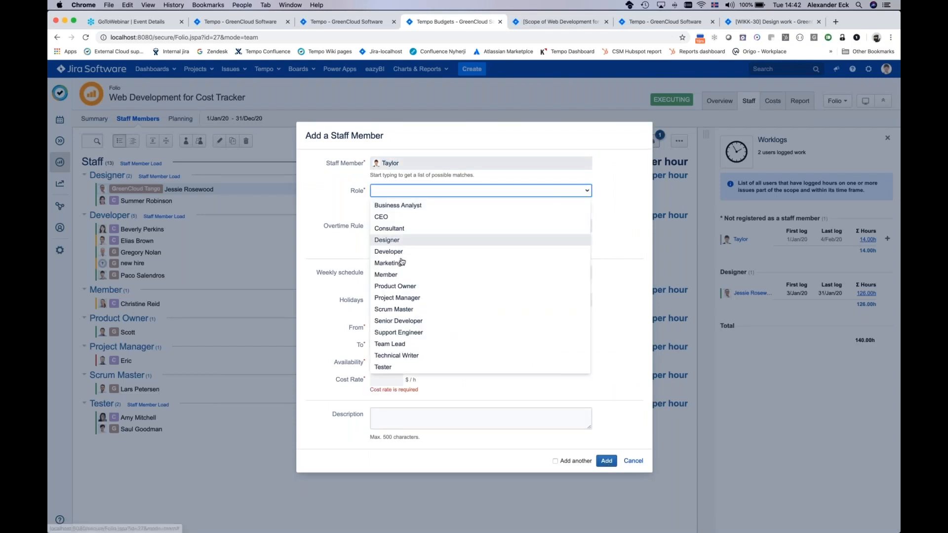
pyautogui.click(401, 286)
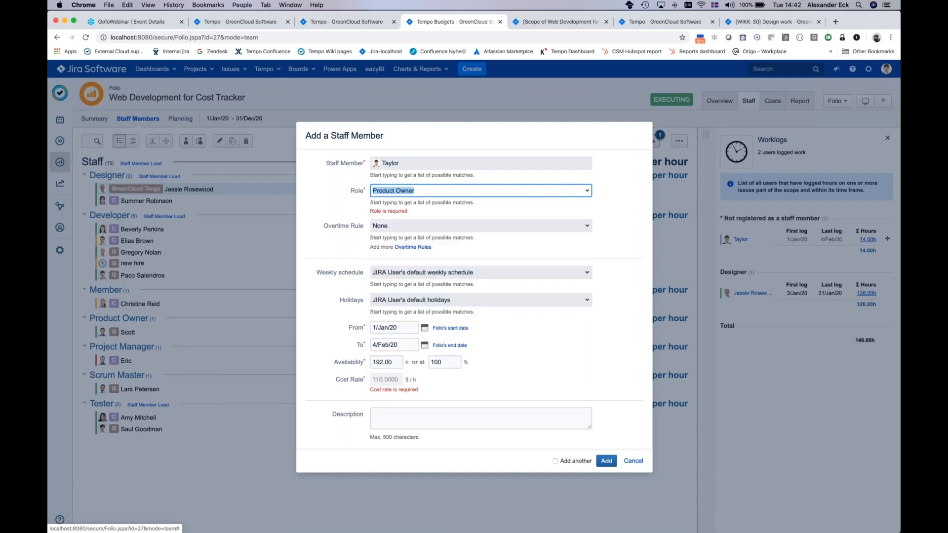
pyautogui.click(605, 461)
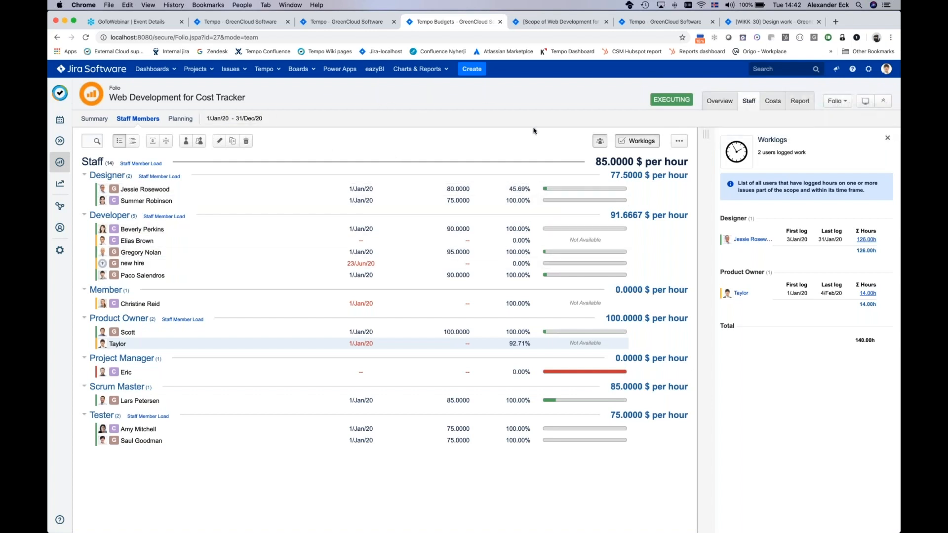
# Step: Review the actual costs and approve the planned costs as a baseline named "Baseline 1 from scratch", selecting an approver
pyautogui.click(770, 103)
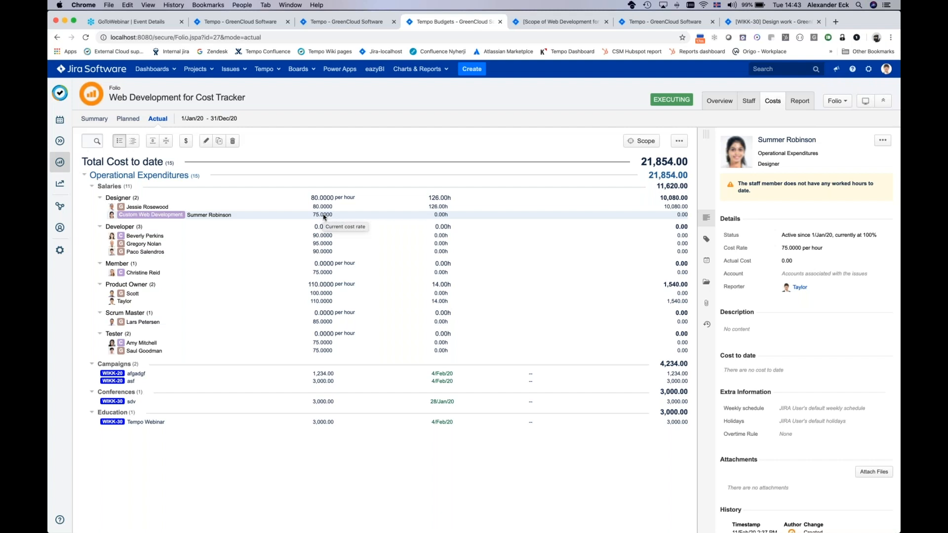
pyautogui.click(129, 119)
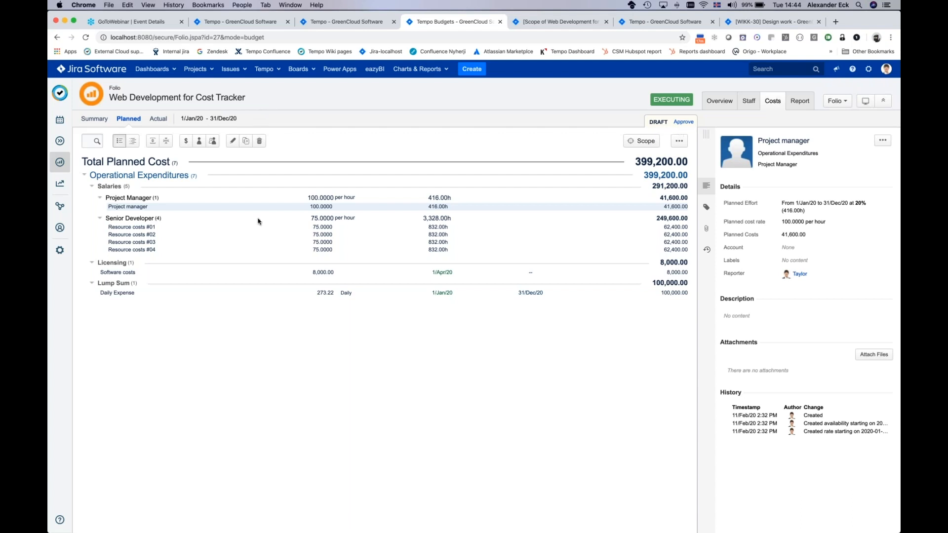
pyautogui.click(683, 123)
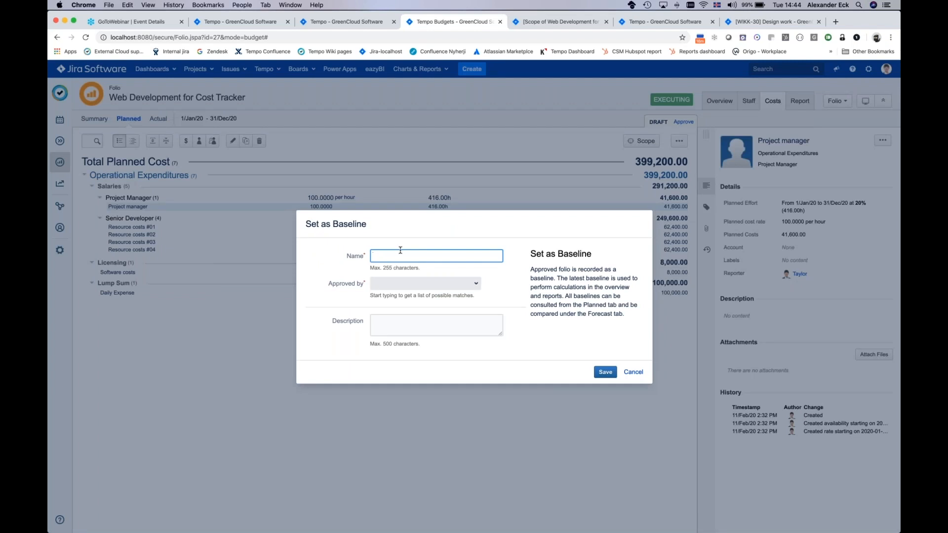
pyautogui.write('Baseline')
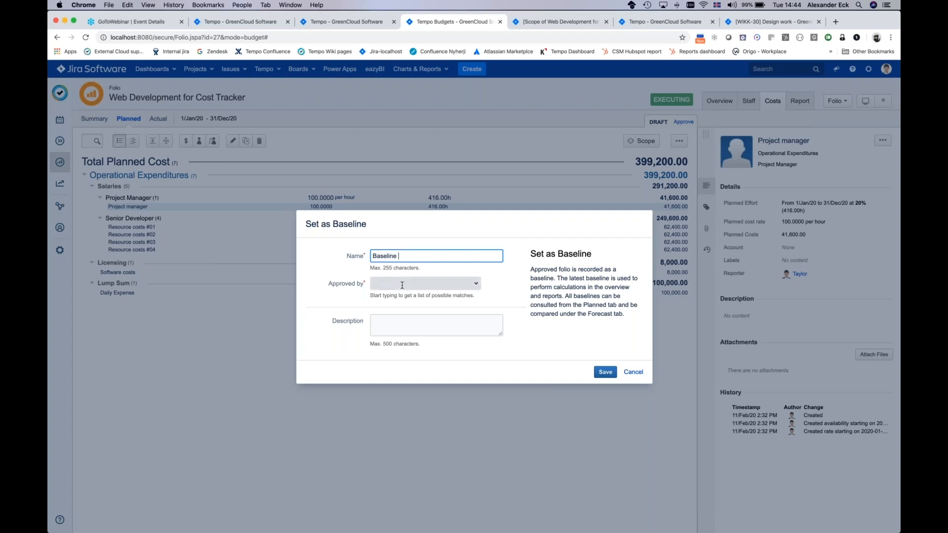
pyautogui.write('1 from scratch')
pyautogui.click(402, 285)
pyautogui.click(407, 425)
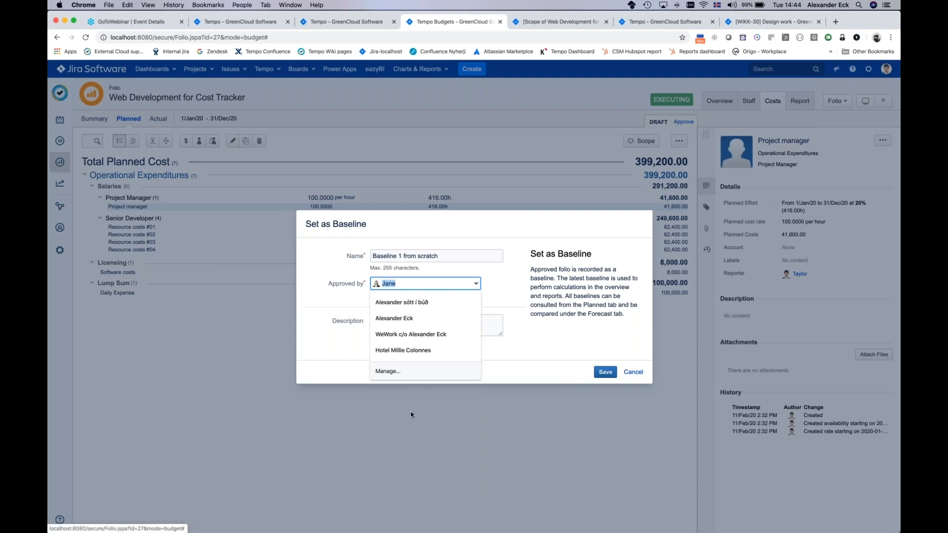
pyautogui.click(349, 331)
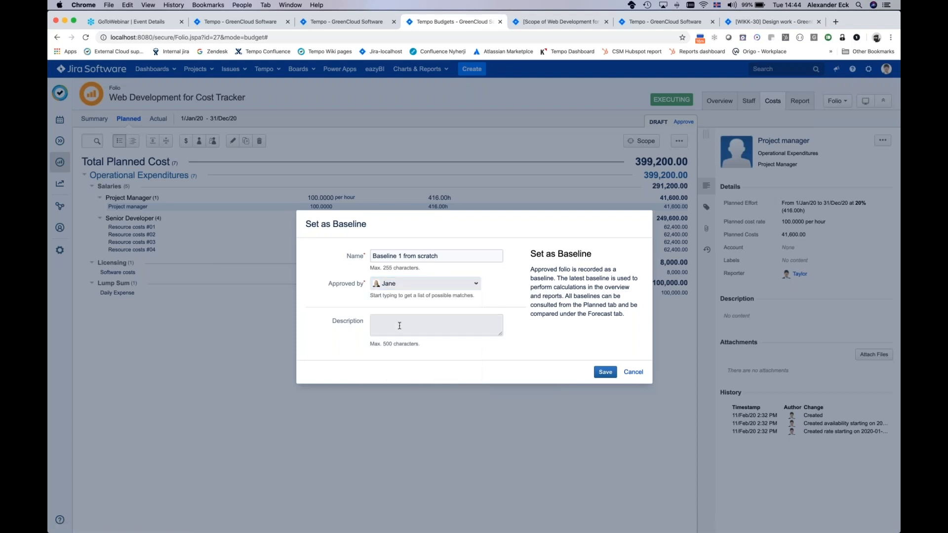
pyautogui.click(401, 327)
pyautogui.click(605, 372)
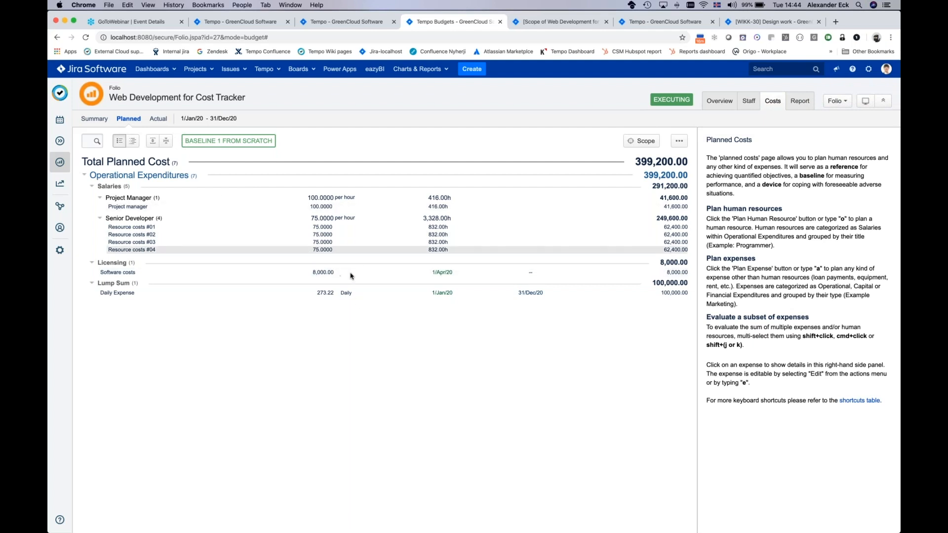
# Step: Switch the planned costs to draft mode and delete all the planned salaries and expenses
pyautogui.click(680, 141)
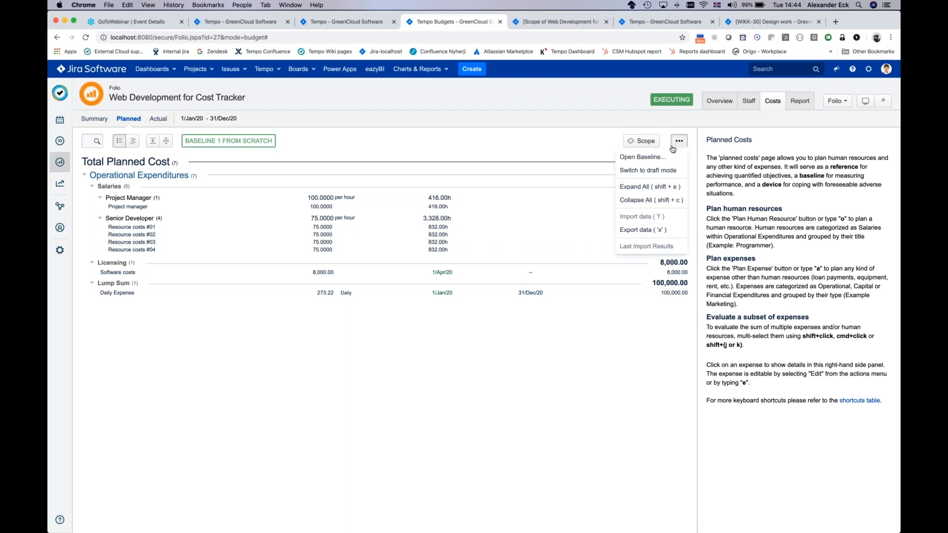
pyautogui.click(658, 171)
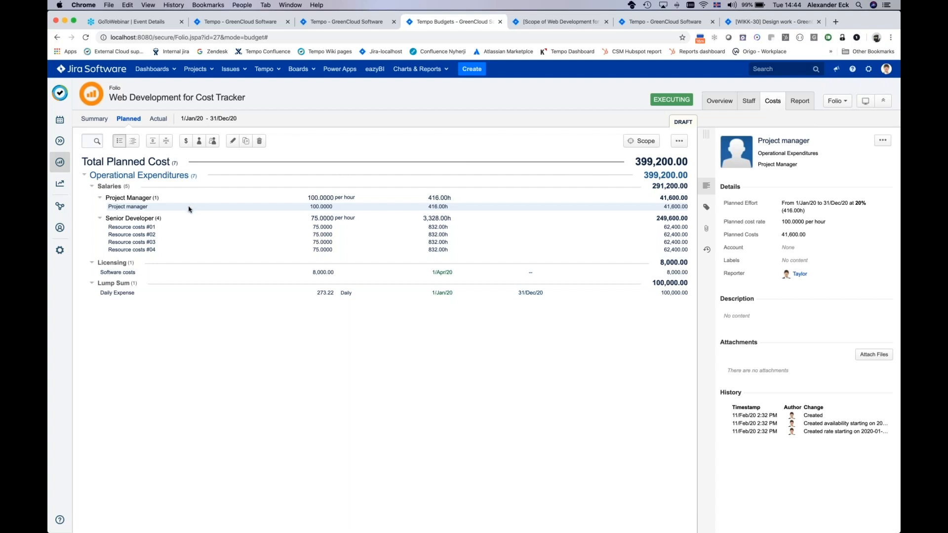
pyautogui.keyDown('shift'); pyautogui.click(125, 292); pyautogui.keyUp('shift')
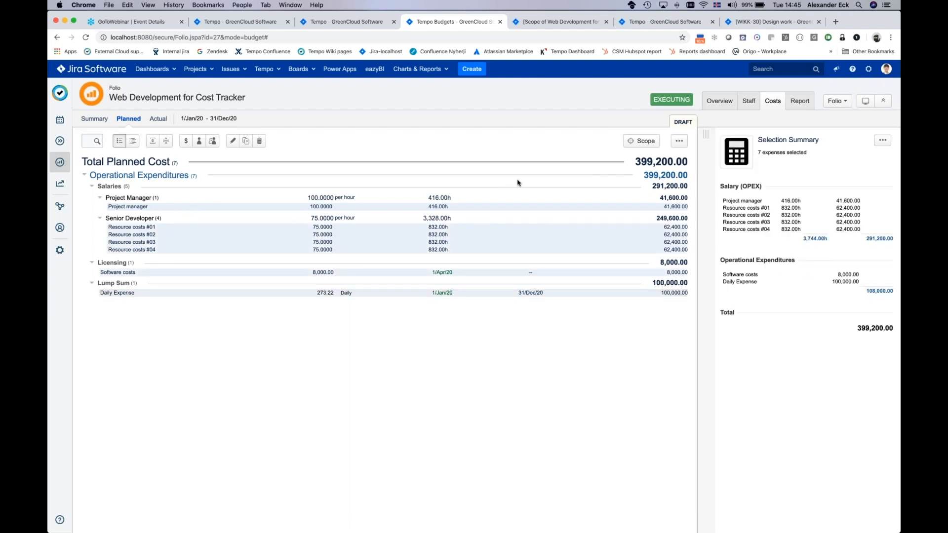
pyautogui.click(886, 145)
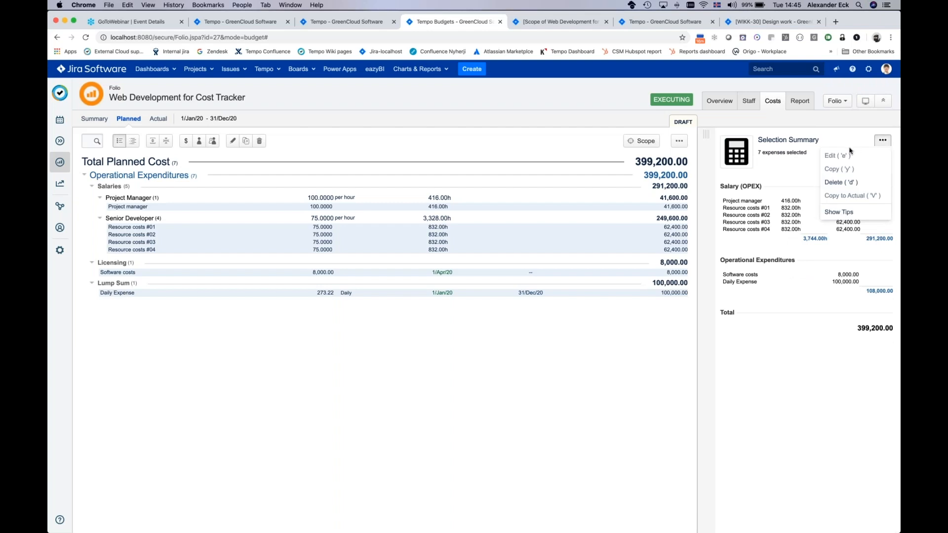
pyautogui.click(840, 183)
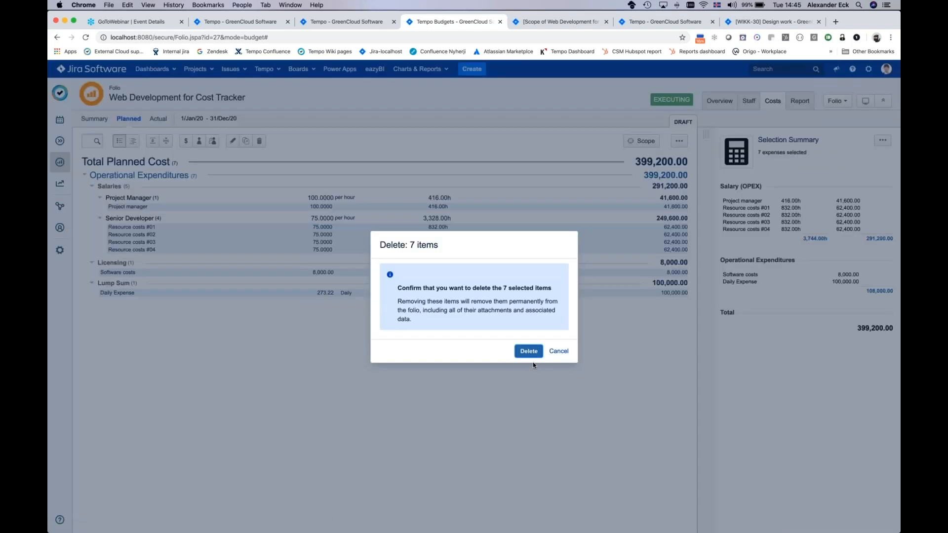
pyautogui.click(527, 351)
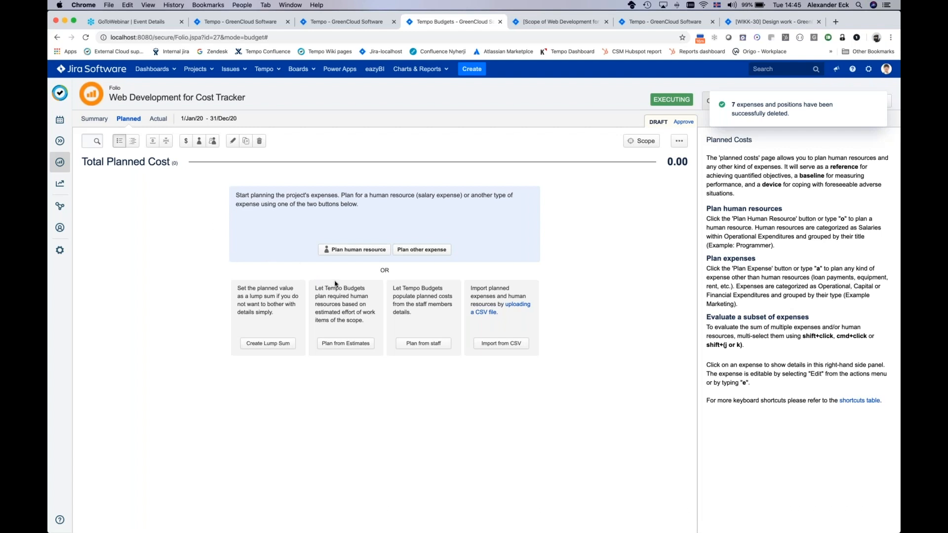
# Step: Populate the planned costs from staff based on the staff members' availability, and delete all the generated positions
pyautogui.click(423, 343)
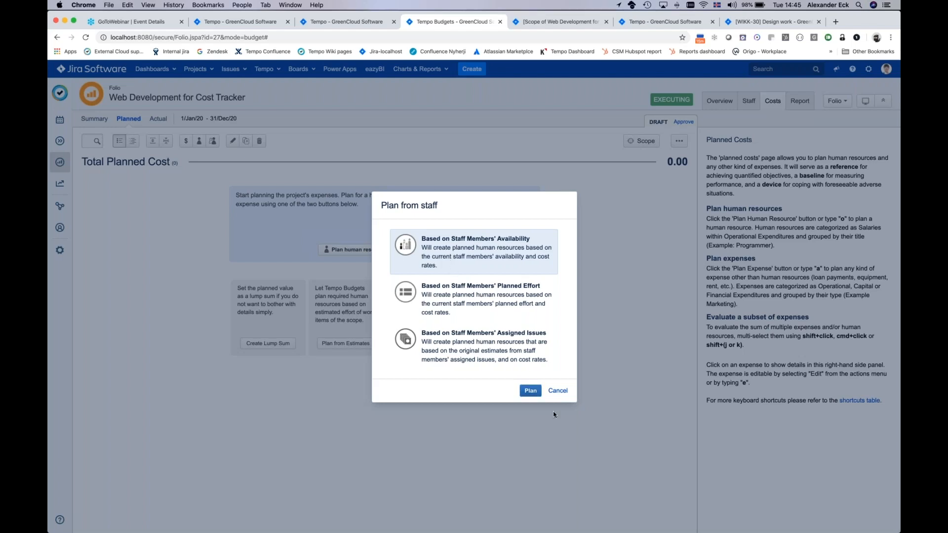
pyautogui.click(526, 392)
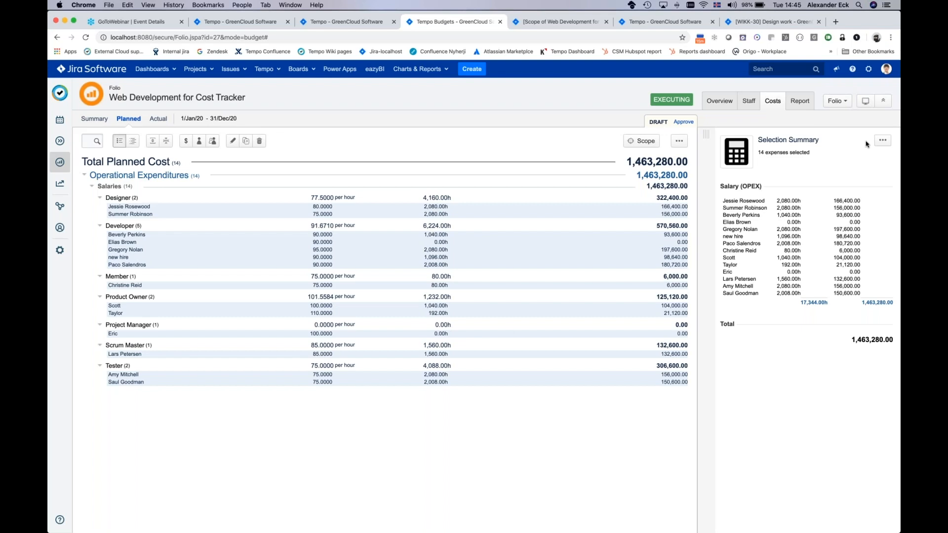
pyautogui.click(882, 140)
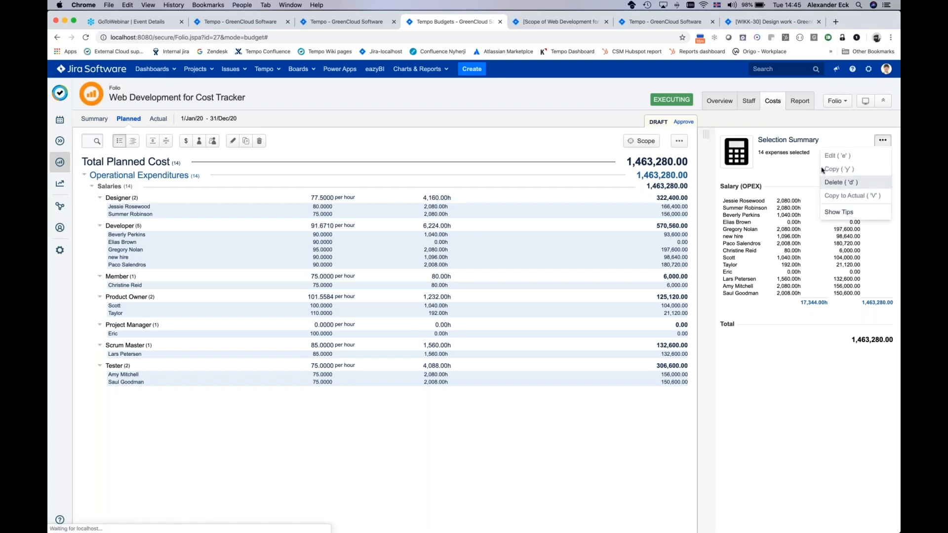
pyautogui.click(835, 182)
pyautogui.click(528, 352)
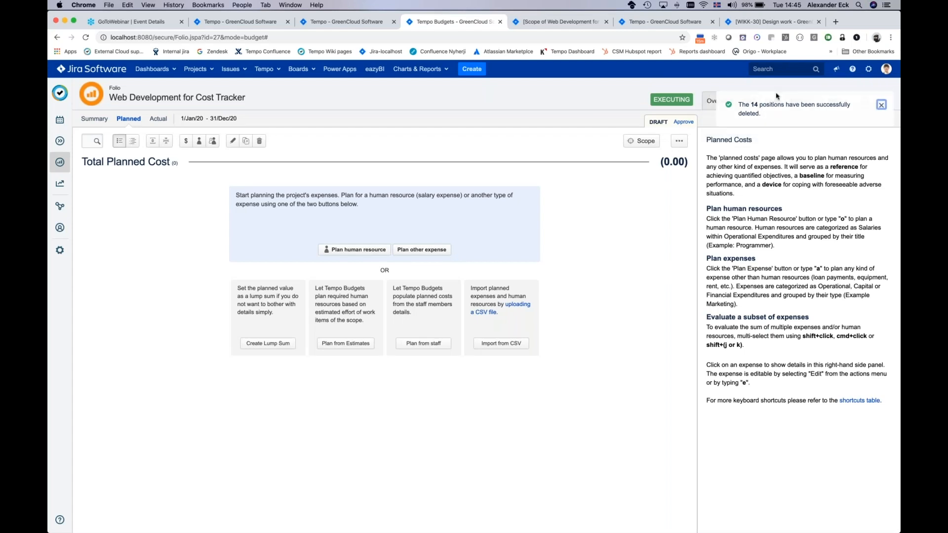
# Step: Hide the inactive members in the folio's staff list and set the Custom Web Development team's commitment to 40%
pyautogui.click(748, 101)
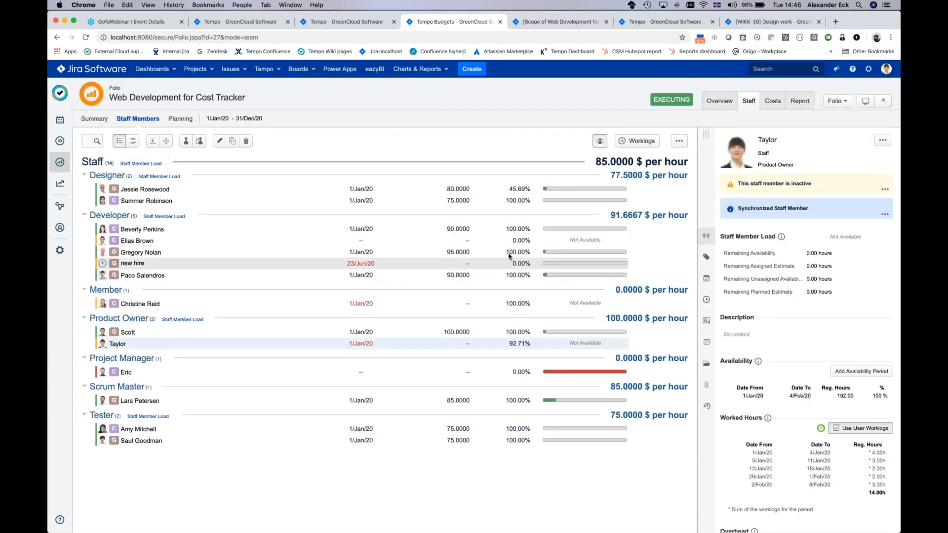
pyautogui.click(600, 141)
pyautogui.click(679, 142)
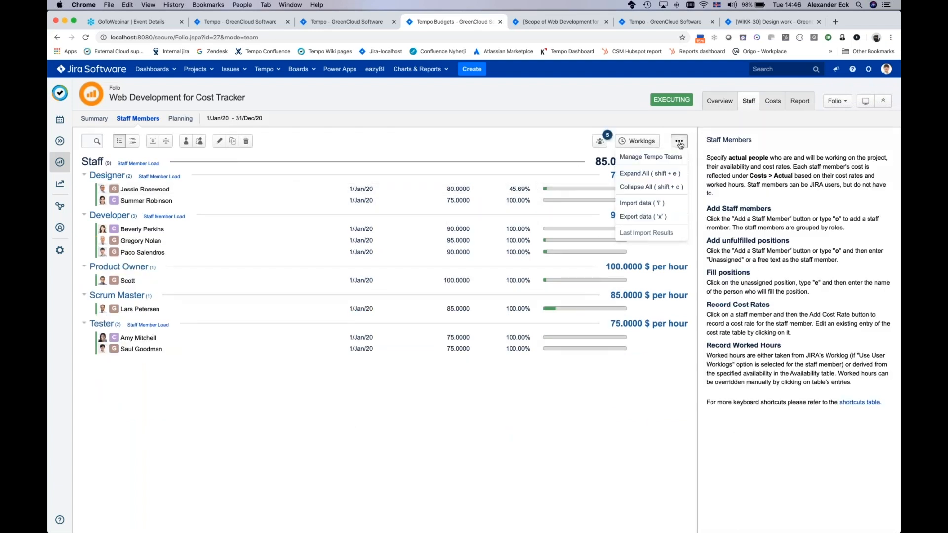
pyautogui.click(652, 158)
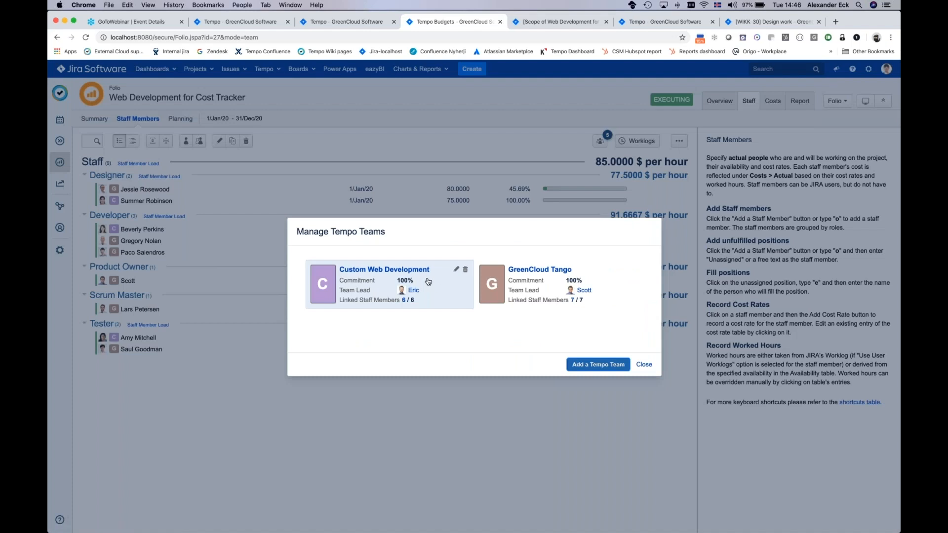
pyautogui.click(457, 270)
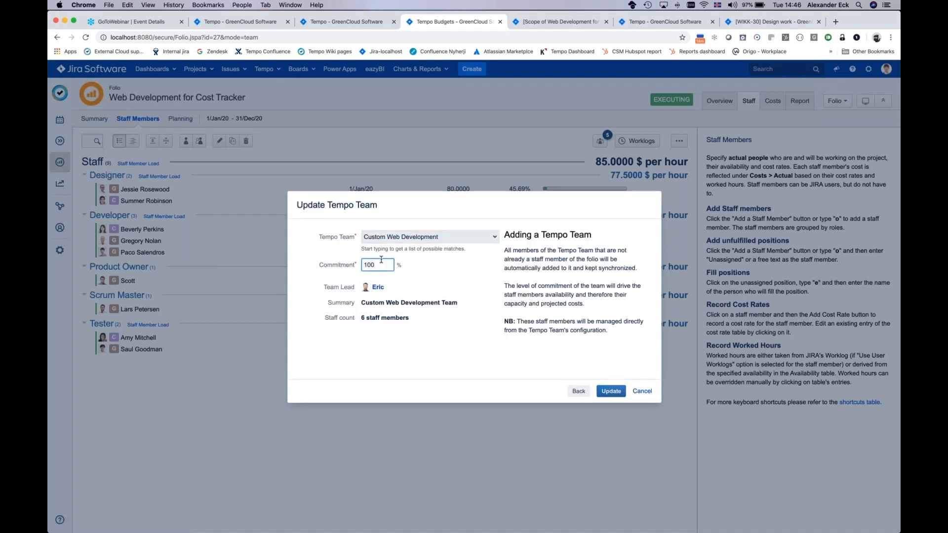
pyautogui.press('Right')
pyautogui.press('BackSpace')
pyautogui.write('4')
pyautogui.click(611, 391)
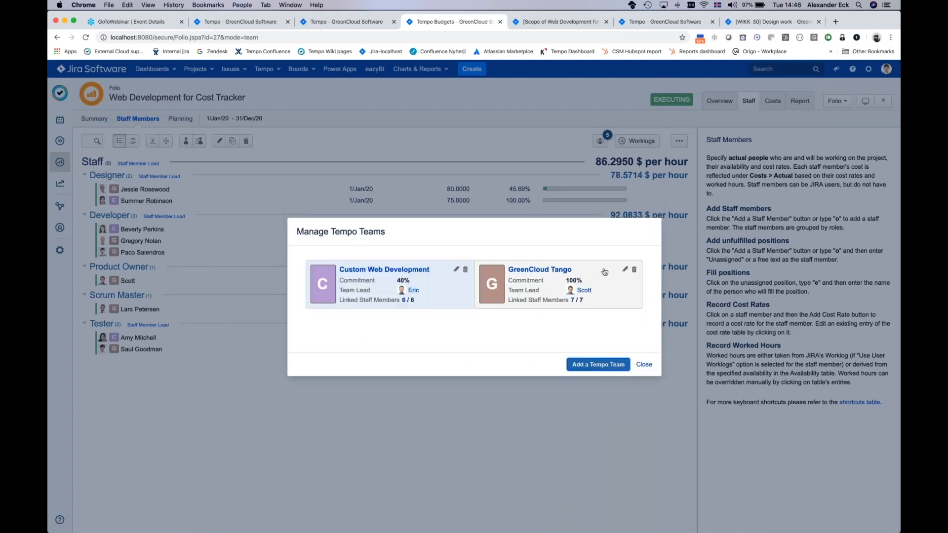
# Step: Set the GreenCloud Tango team's commitment to 30% and finish managing the Tempo teams
pyautogui.click(626, 270)
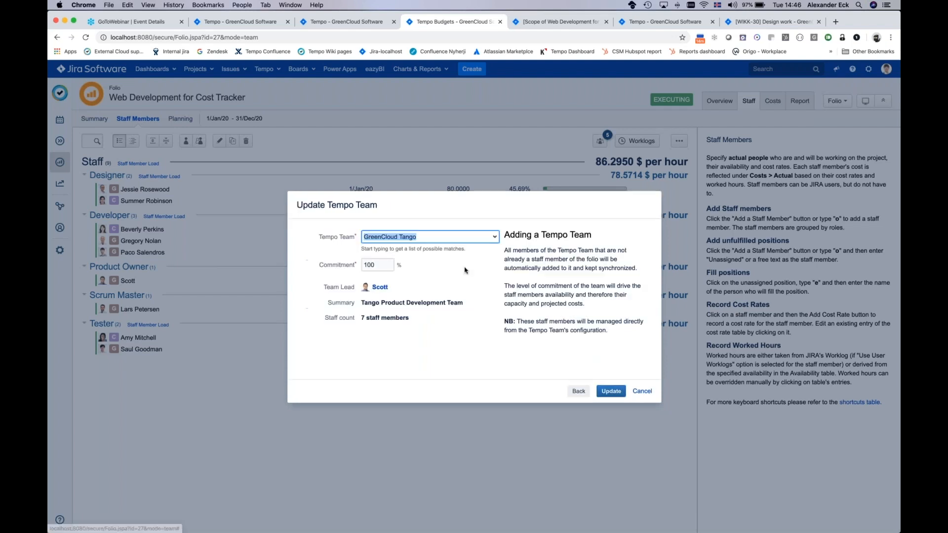
pyautogui.click(375, 262)
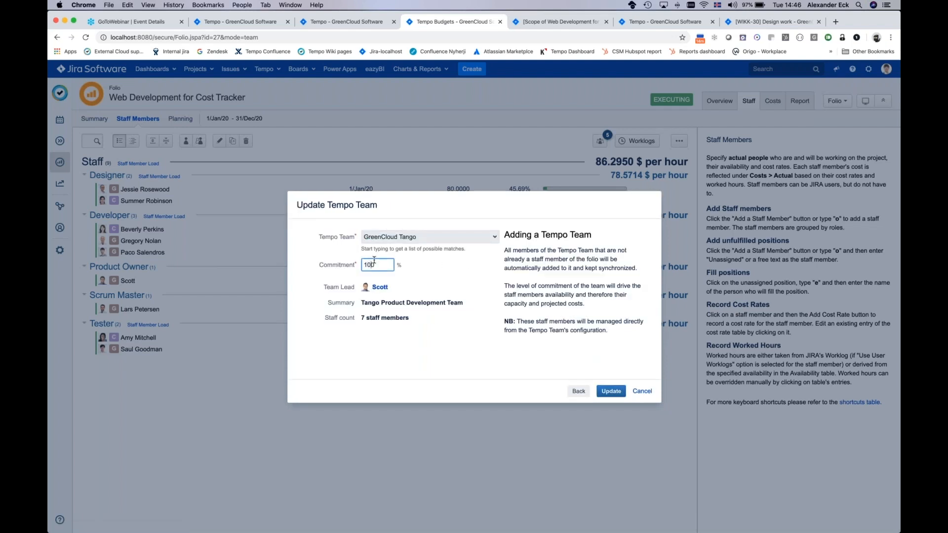
pyautogui.press('BackSpace')
pyautogui.press('BackSpace')
pyautogui.write('3')
pyautogui.click(611, 391)
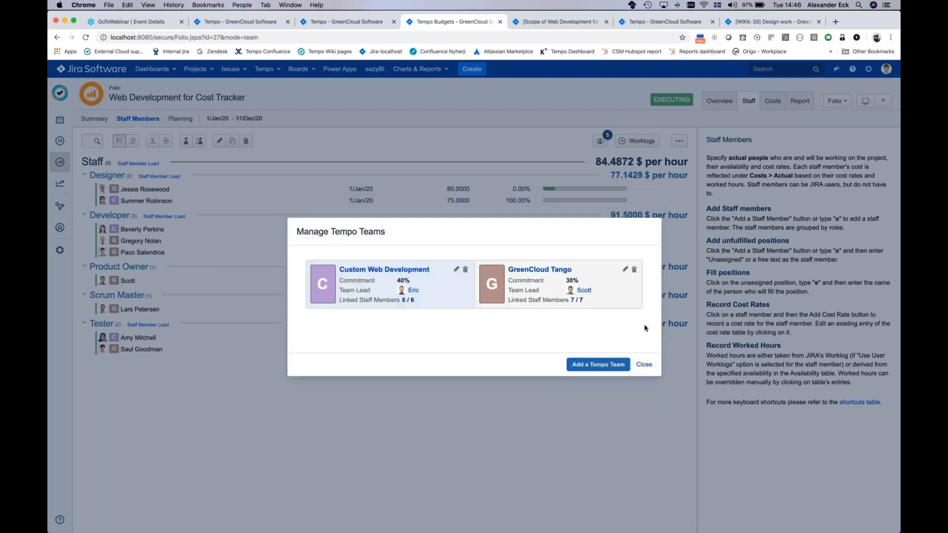
pyautogui.click(643, 363)
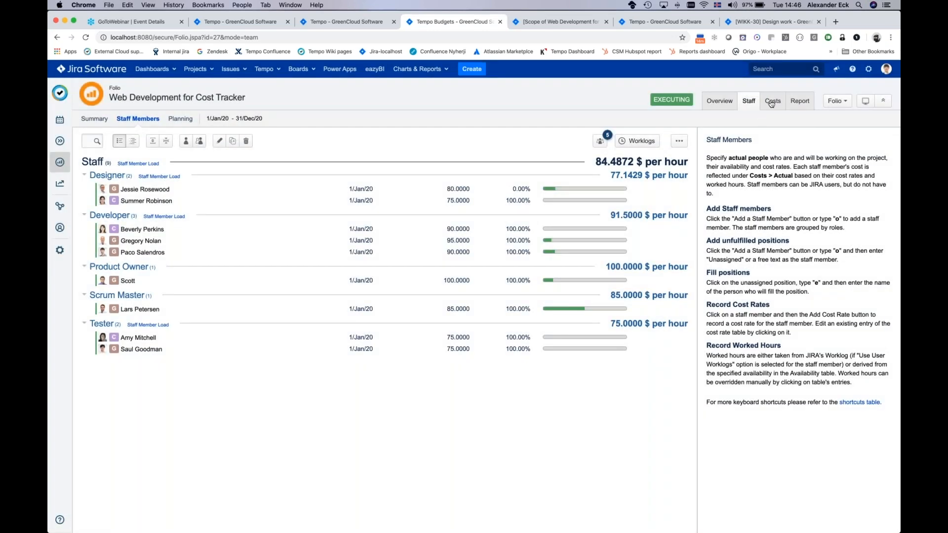
# Step: Populate the folio's planned costs from staff, based on the staff members' availability
pyautogui.click(772, 102)
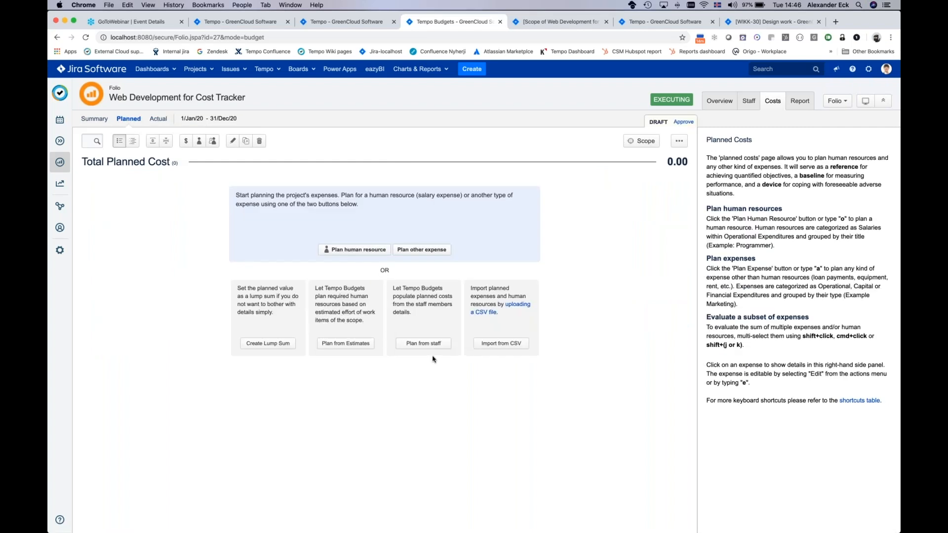
pyautogui.click(434, 345)
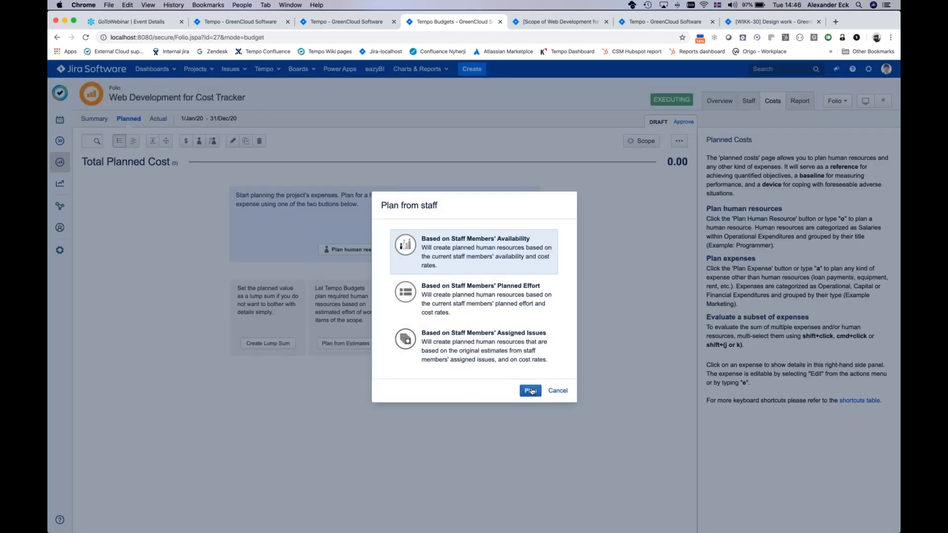
pyautogui.press('Return')
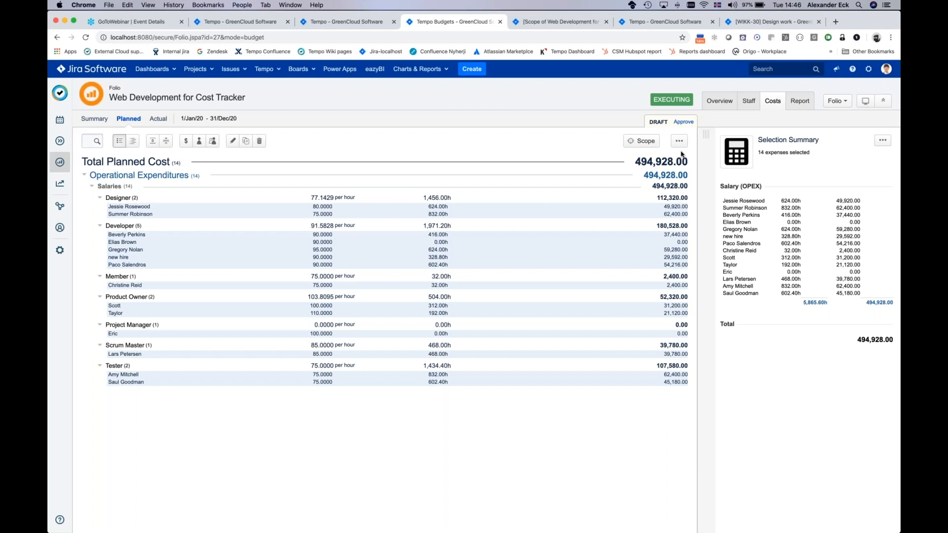
# Step: Approve the planned costs as a baseline named "Baseline from Team availability", selecting an approver
pyautogui.click(685, 122)
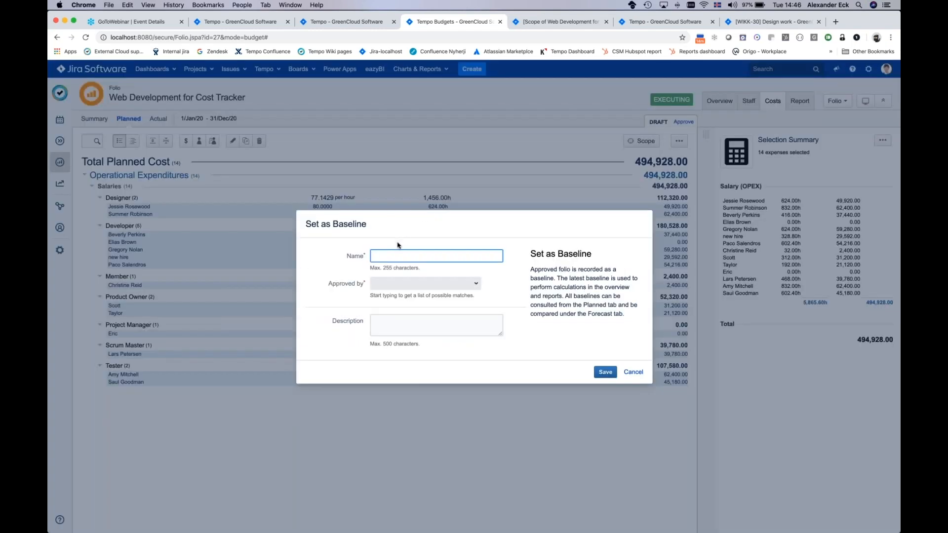
pyautogui.write('Baseline from Team availability')
pyautogui.click(404, 284)
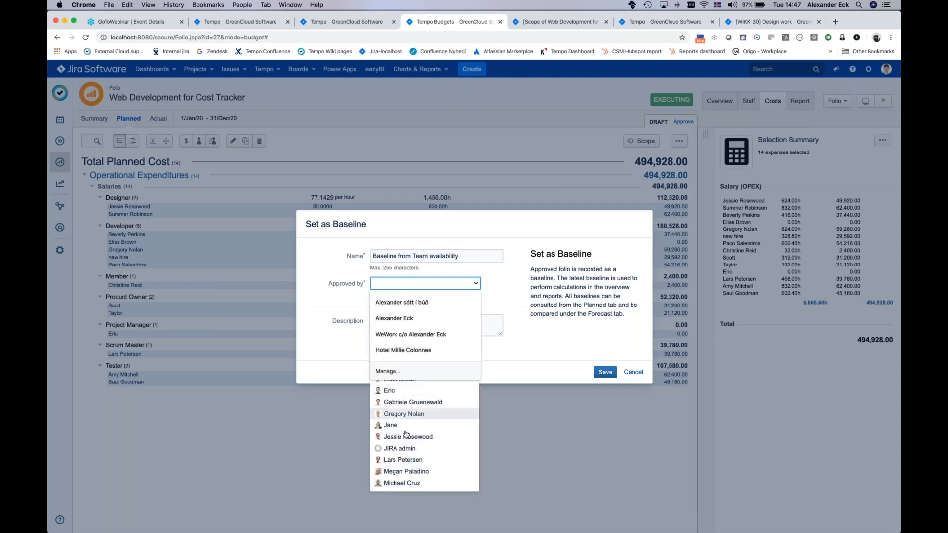
pyautogui.click(403, 437)
pyautogui.click(605, 372)
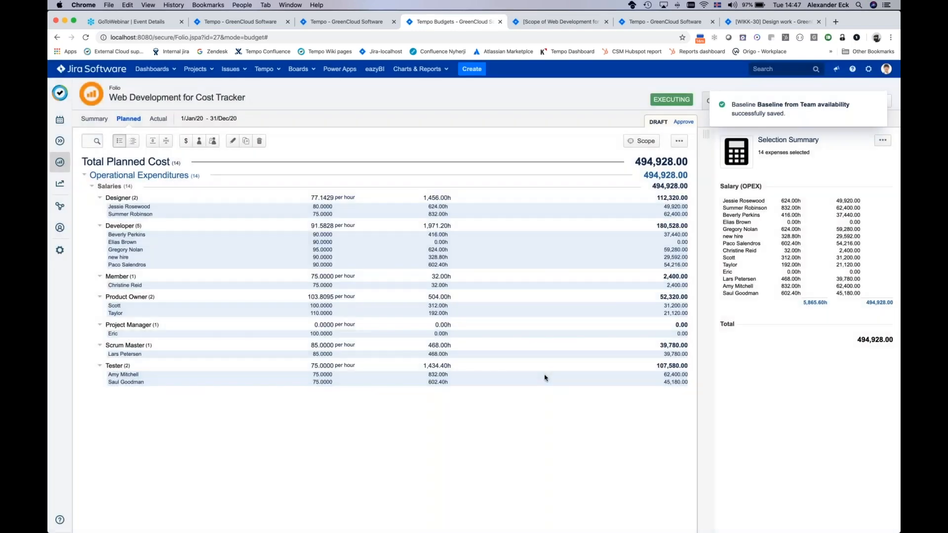
pyautogui.click(546, 374)
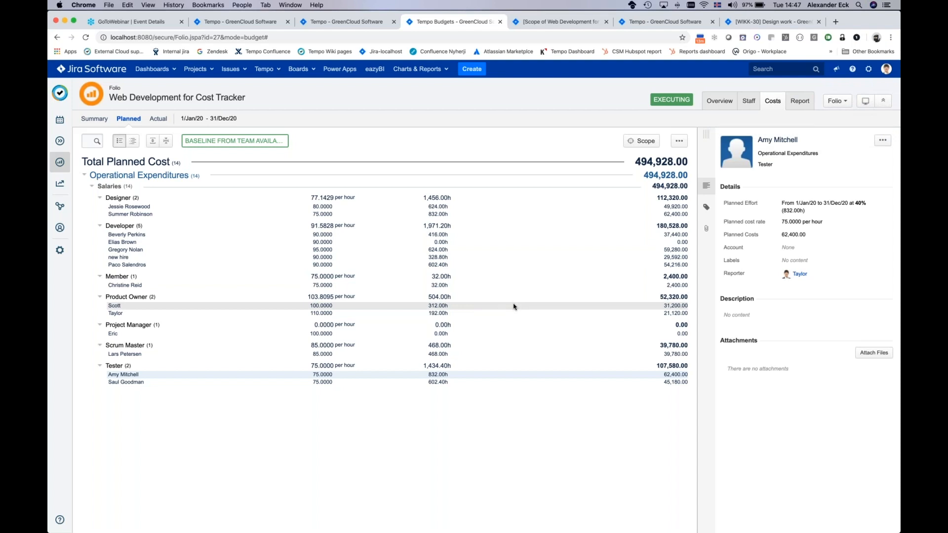
# Step: Open the saved baseline "Baseline 1 from scratch" in the planned costs
pyautogui.click(679, 143)
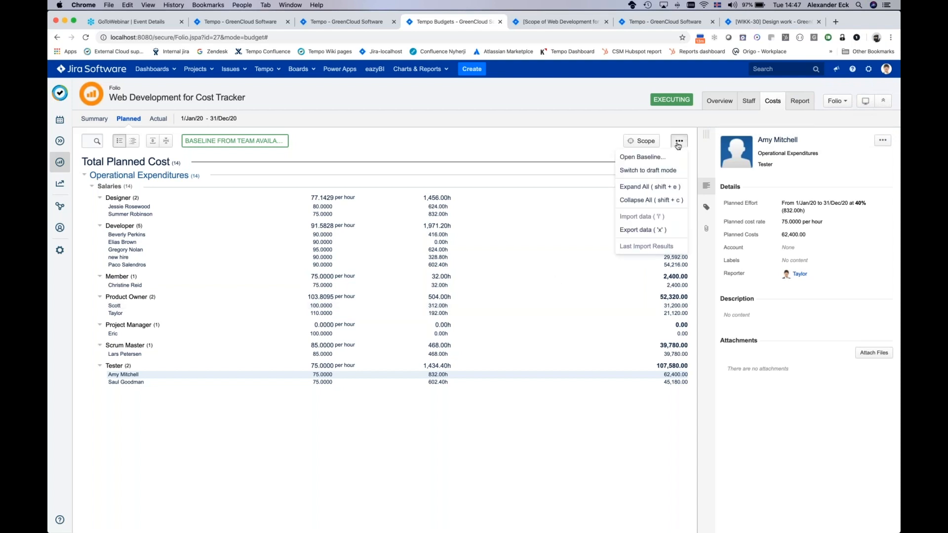
pyautogui.click(642, 157)
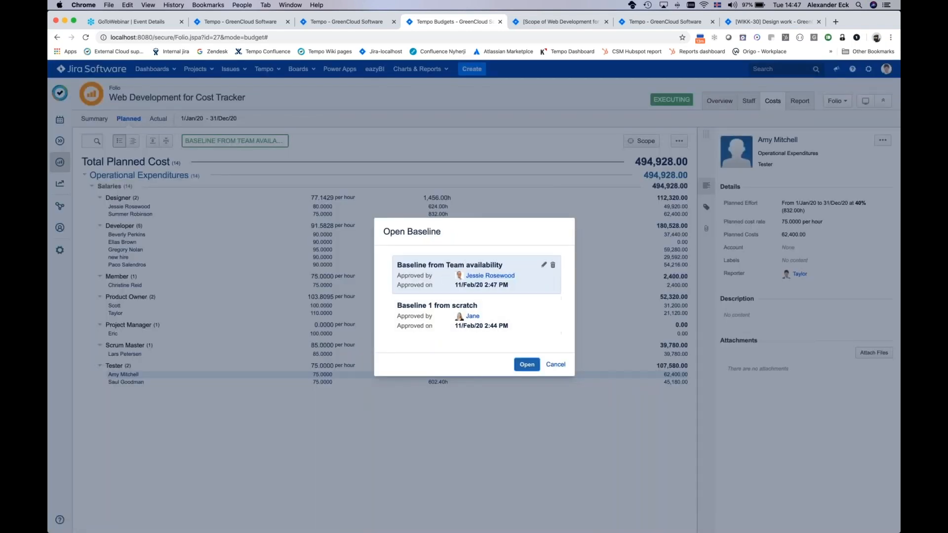
pyautogui.click(432, 320)
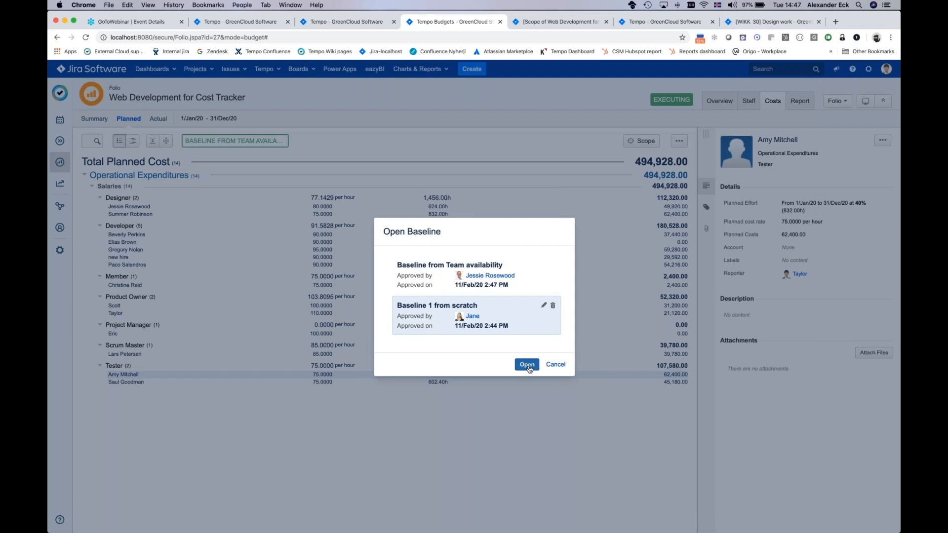
pyautogui.click(527, 365)
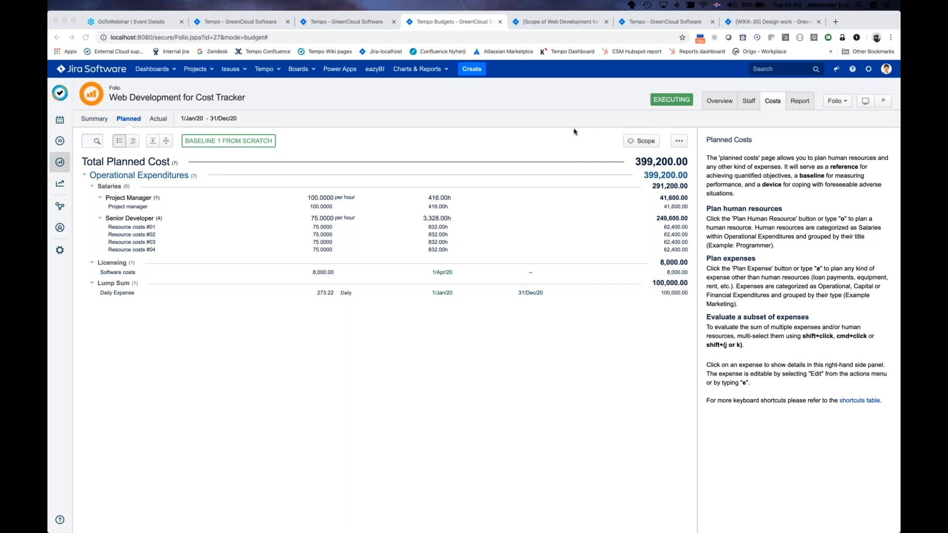
# Step: Examine the folio overview's schedule and budget indicators, progress bars, and planned versus actual cost charts
pyautogui.click(718, 101)
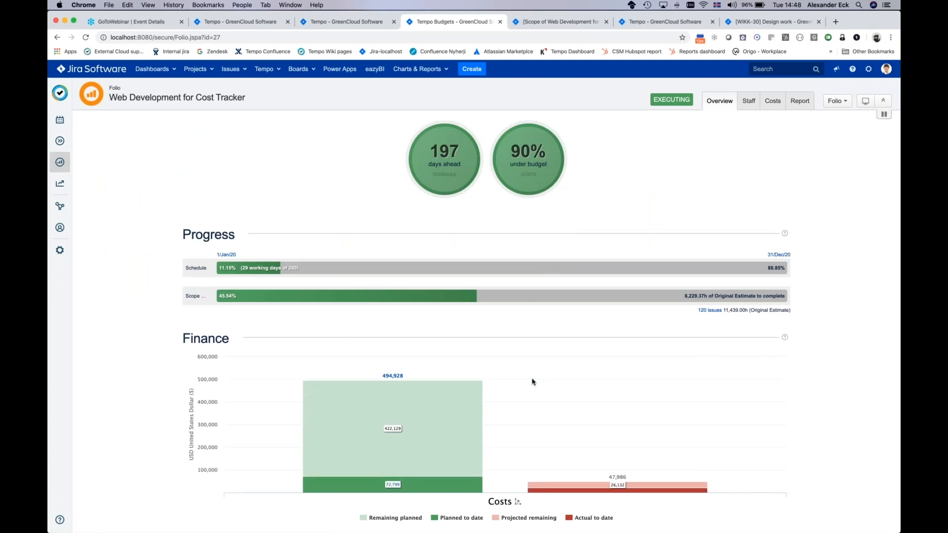
pyautogui.scroll(-5, 532, 381)
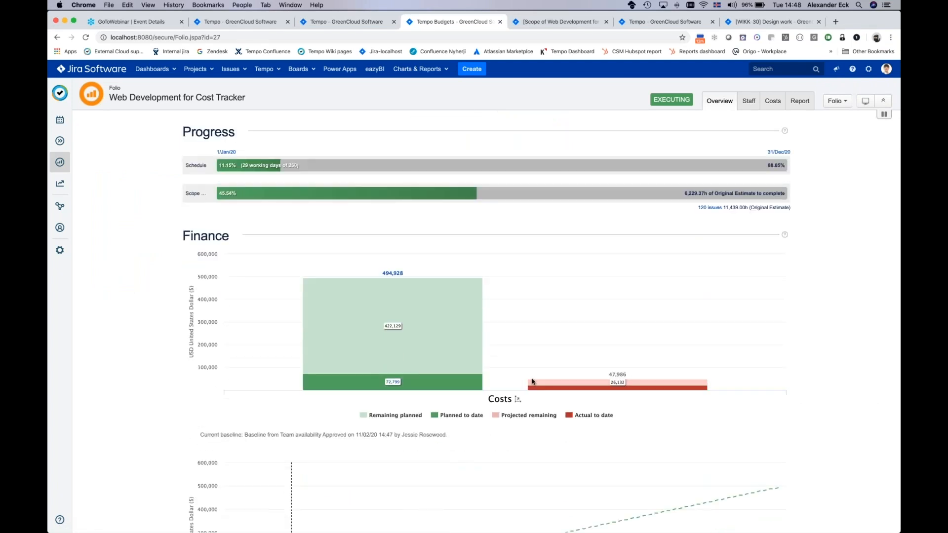
pyautogui.scroll(1, 533, 382)
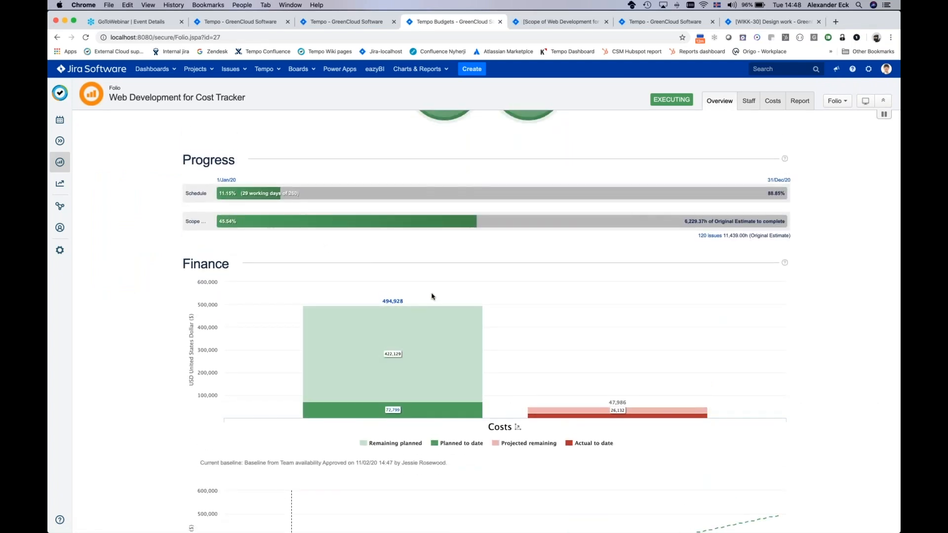
pyautogui.scroll(3, 432, 296)
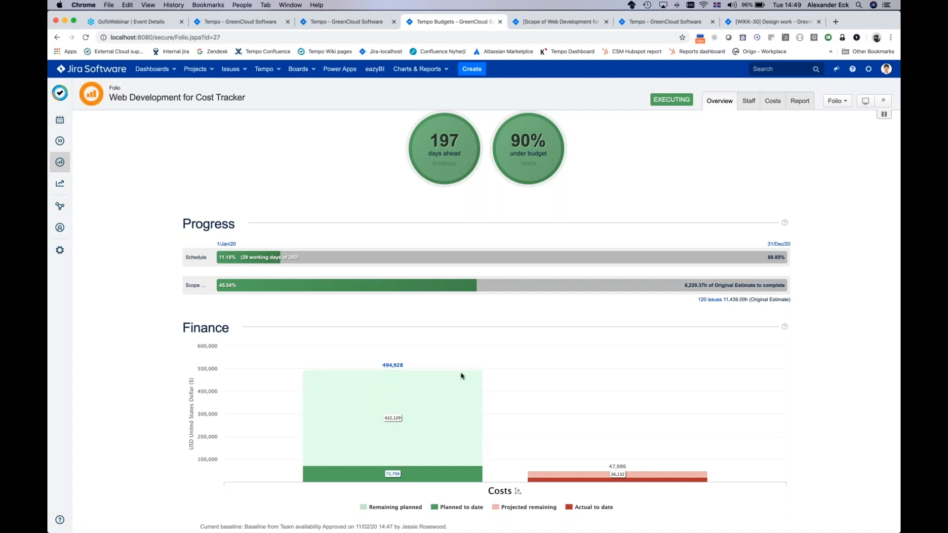
pyautogui.scroll(-1, 461, 377)
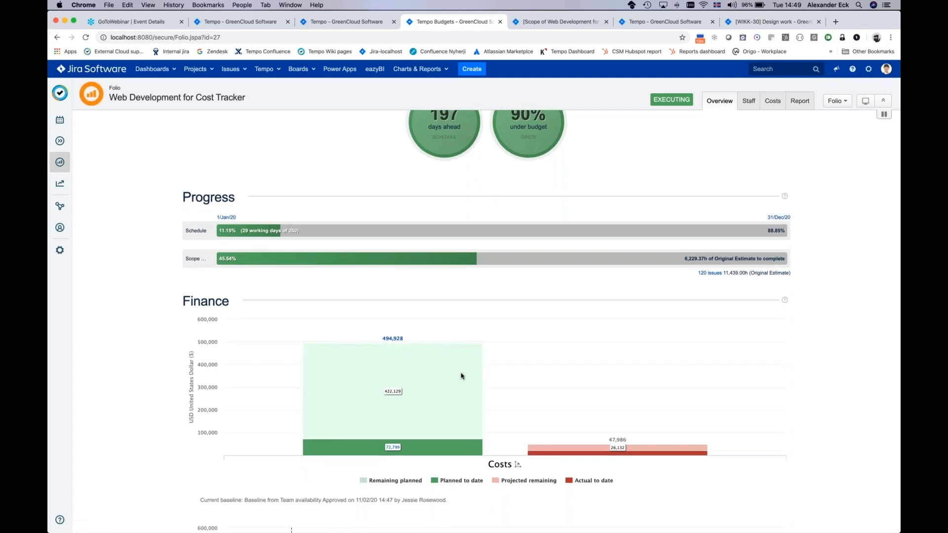
pyautogui.scroll(-1, 461, 376)
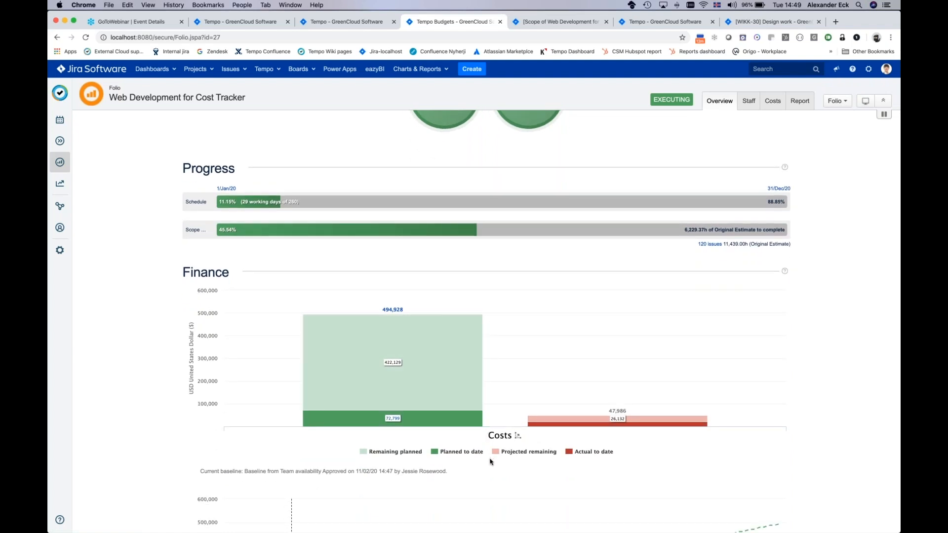
pyautogui.scroll(-4, 491, 462)
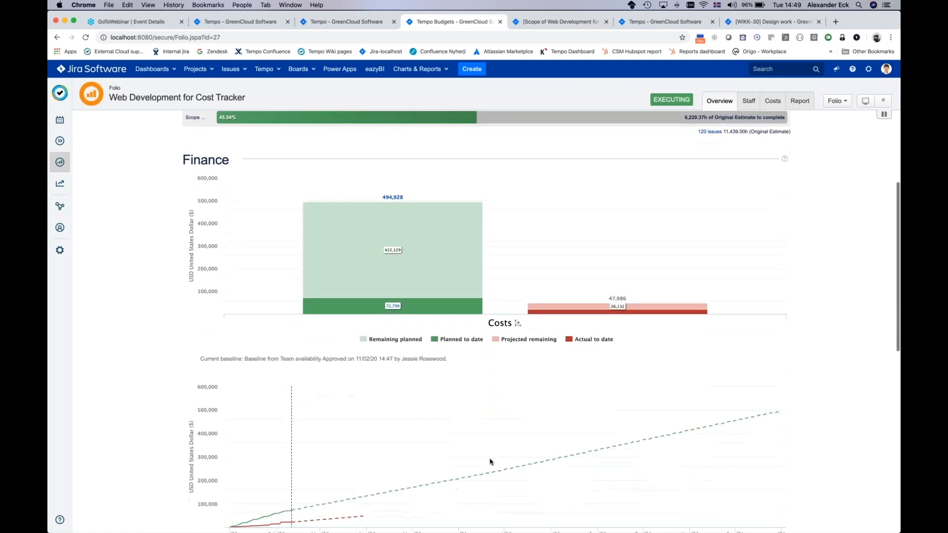
pyautogui.scroll(-1, 491, 461)
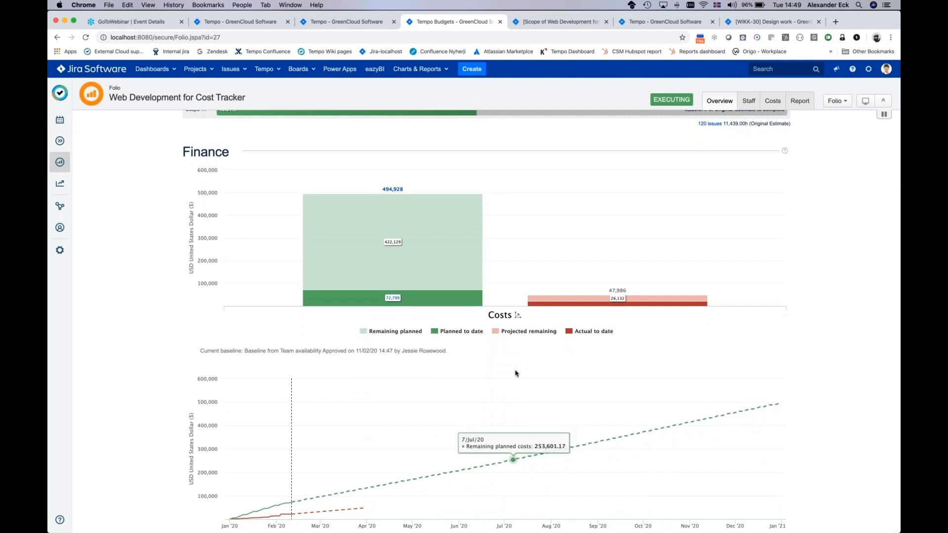
pyautogui.scroll(7, 514, 373)
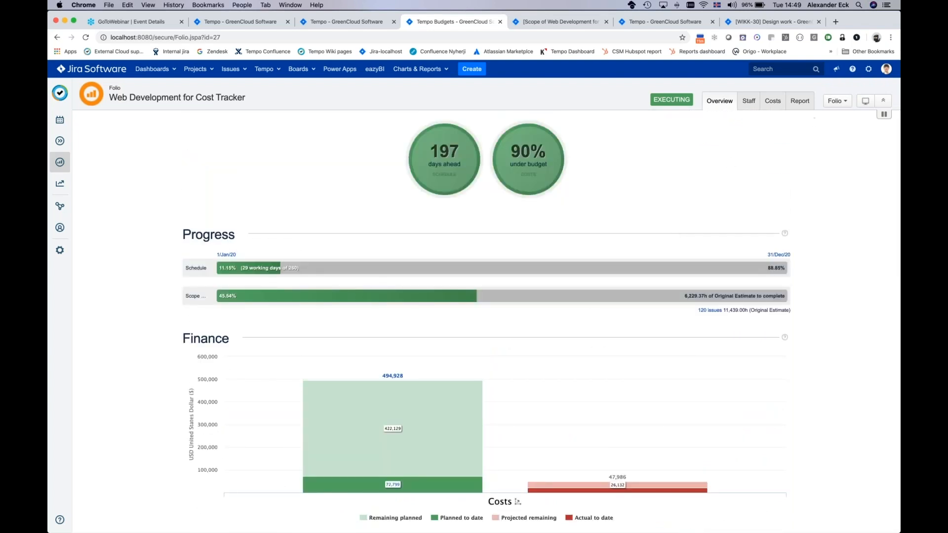
# Step: Review the folio's General, Scope, Earned Value Management and Accounting configuration, and display the available folio actions
pyautogui.click(843, 102)
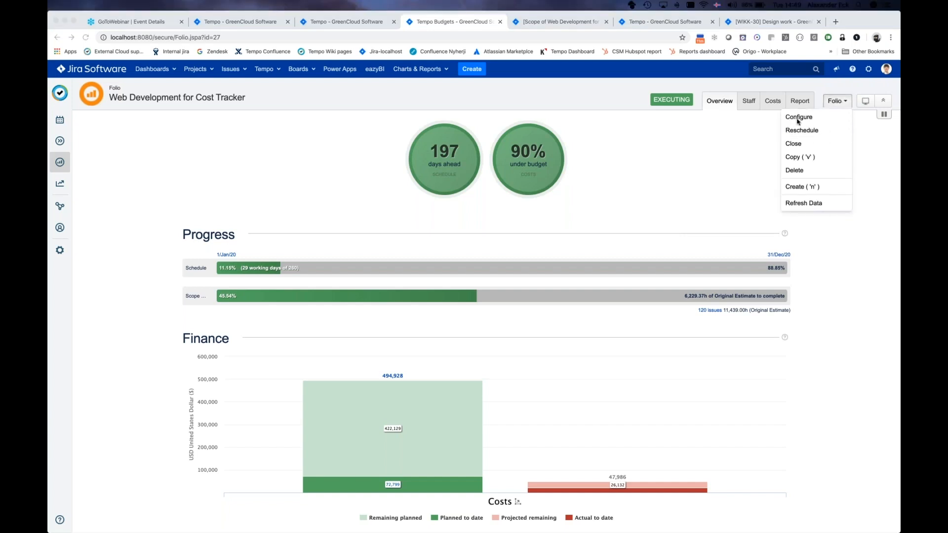
pyautogui.click(799, 118)
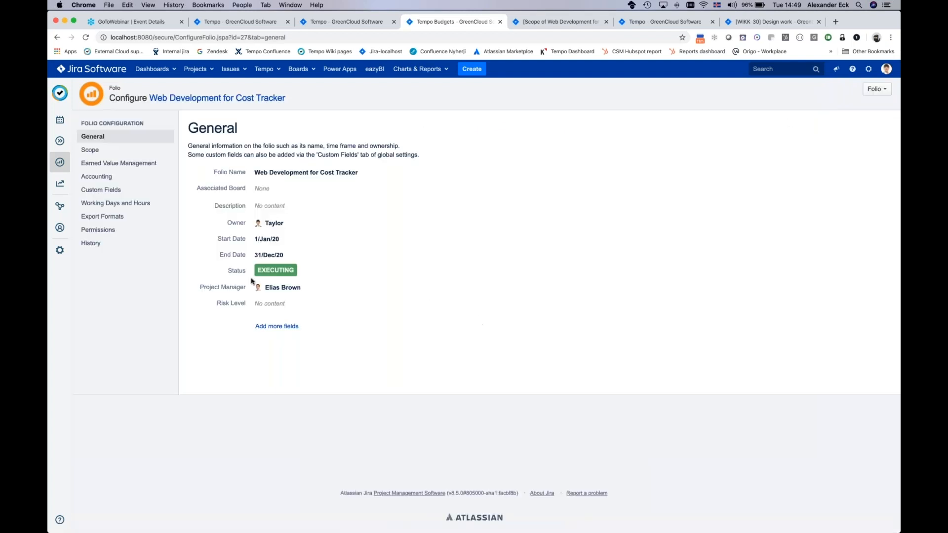
pyautogui.click(90, 149)
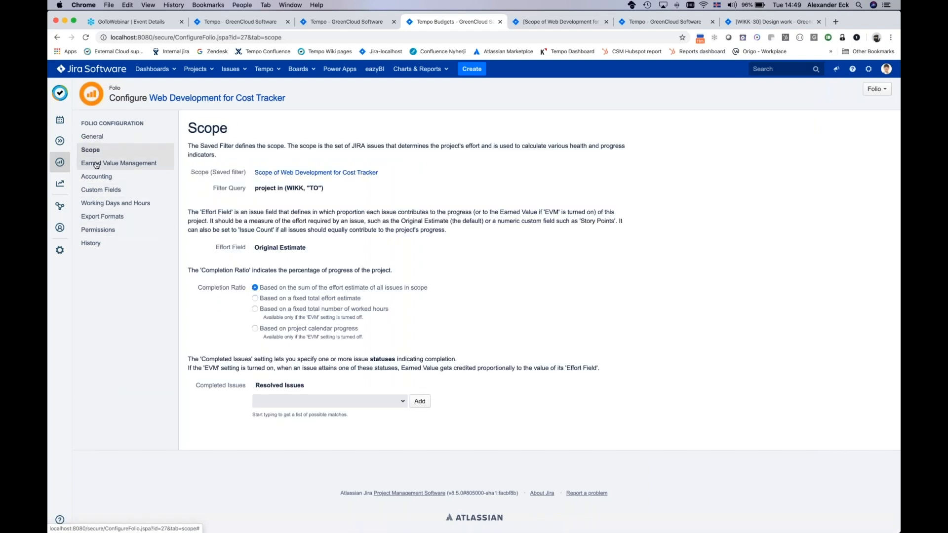
pyautogui.click(96, 164)
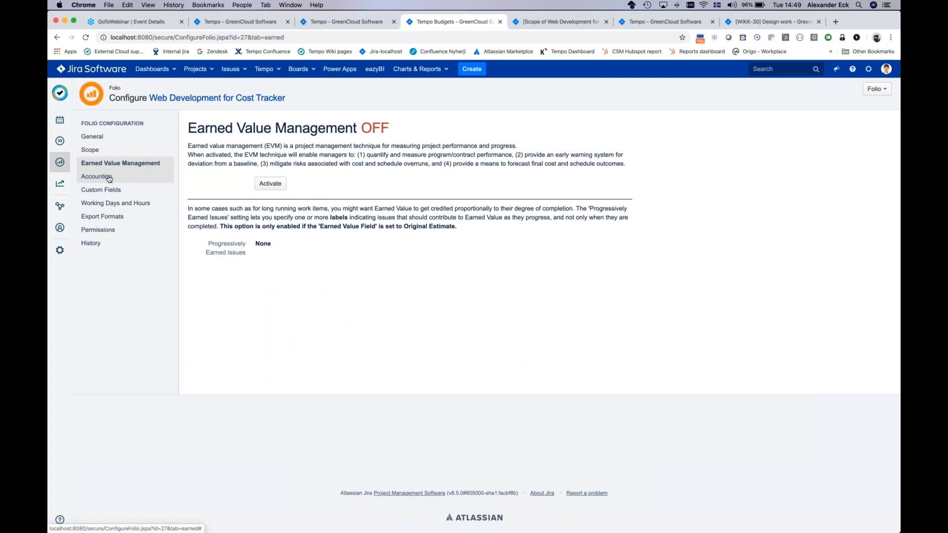
pyautogui.click(109, 179)
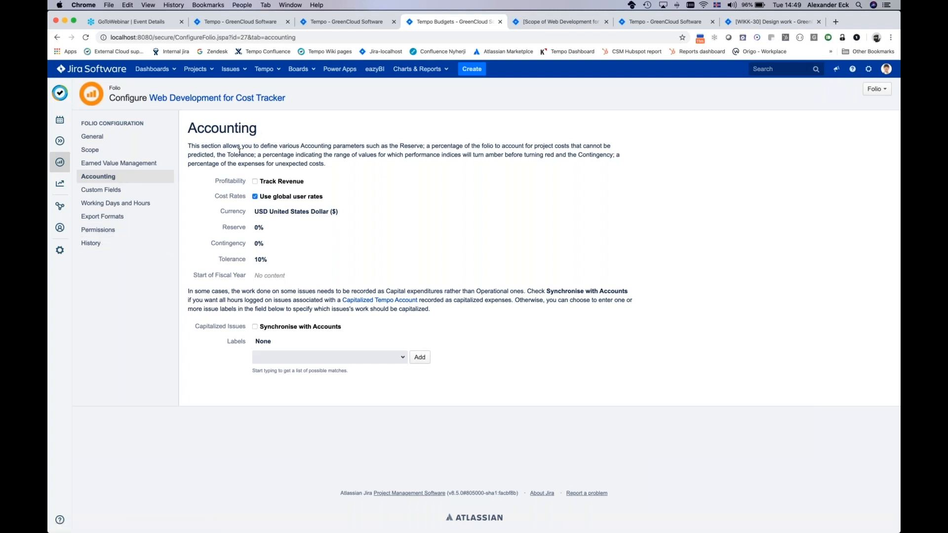
pyautogui.click(878, 90)
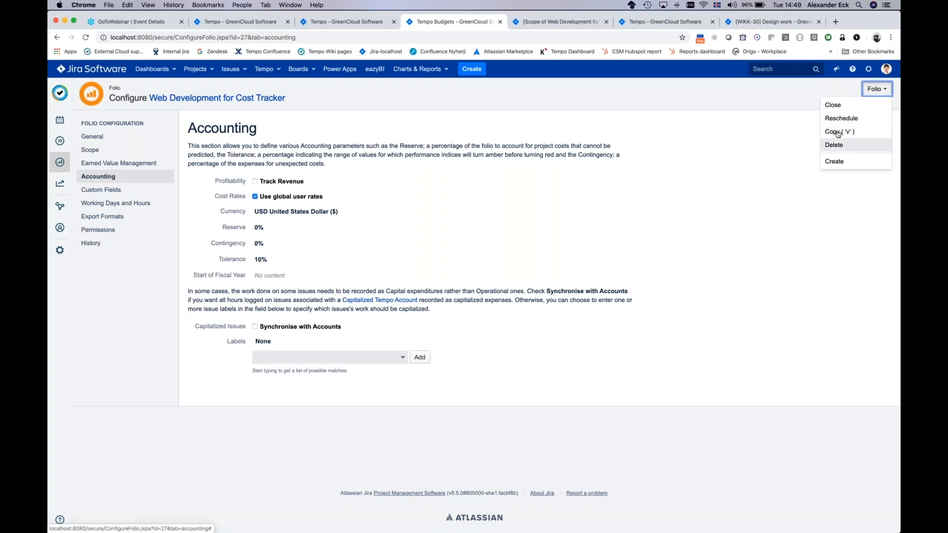
# Step: Return from the Accounting configuration to the Web Development for Cost Tracker folio and display its available reports
pyautogui.click(780, 164)
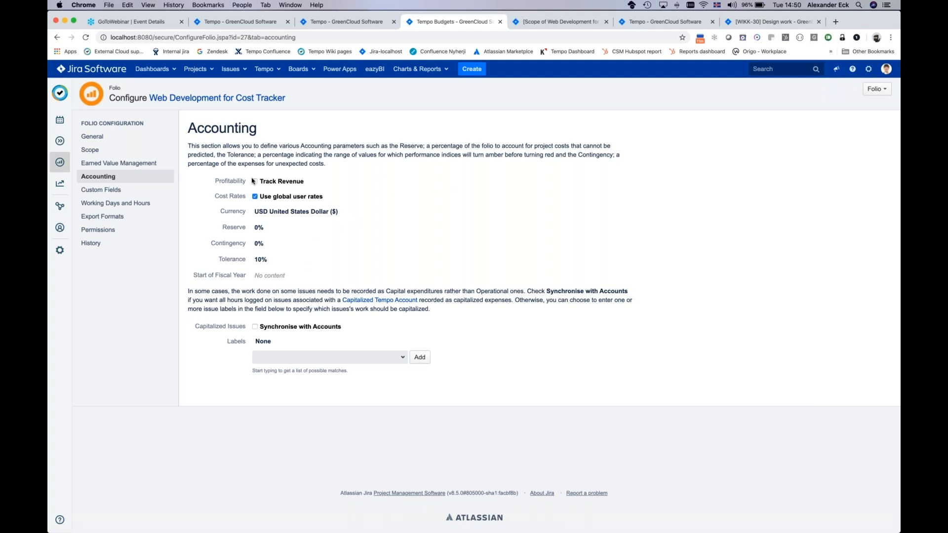
pyautogui.click(177, 98)
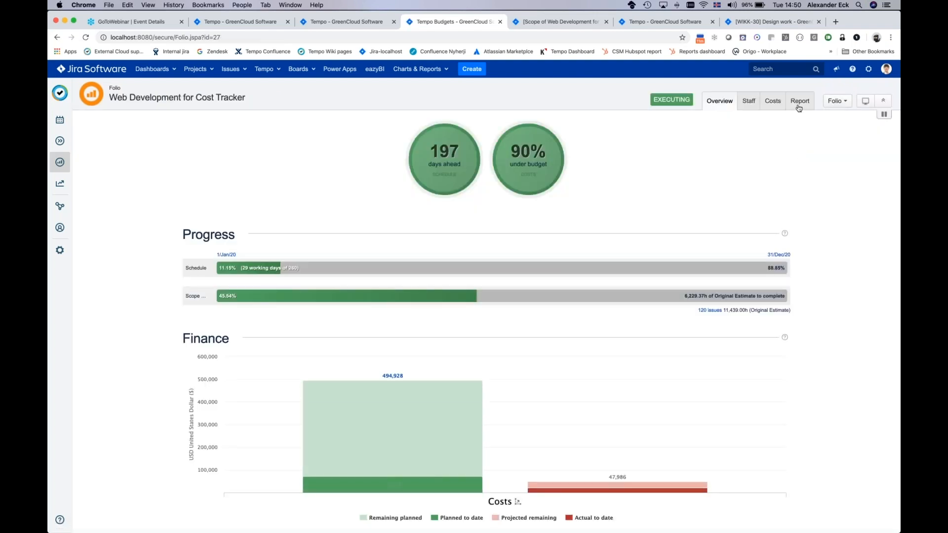
pyautogui.click(799, 106)
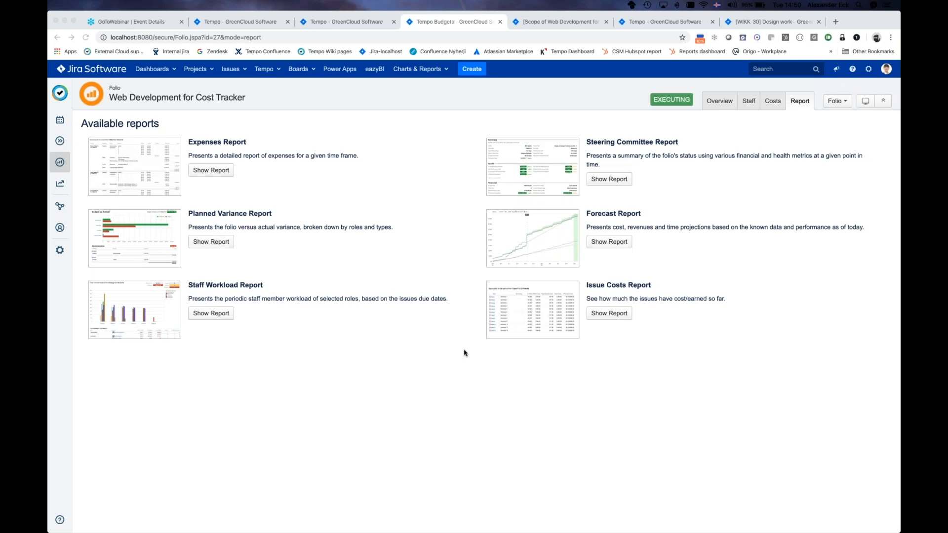
# Step: Run the Planned Variance Report from the folio's start date, 1/Jan/20, and examine planned versus actual costs by role and type
pyautogui.click(210, 242)
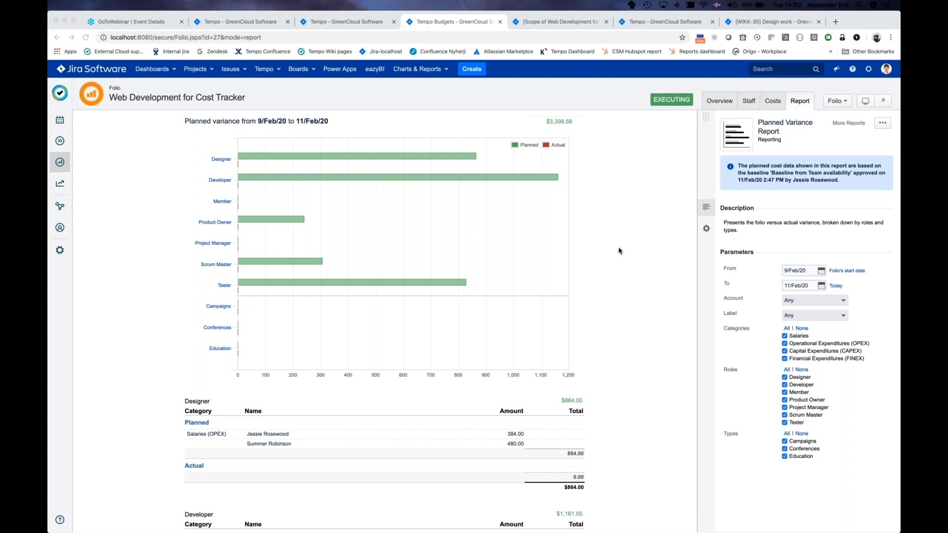
pyautogui.click(845, 271)
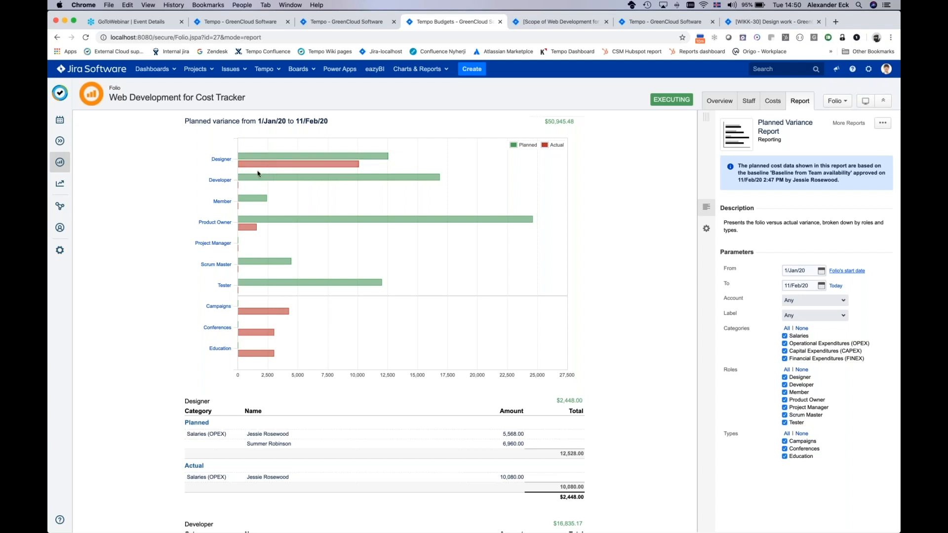
pyautogui.scroll(-1, 267, 274)
pyautogui.scroll(-1, 267, 274)
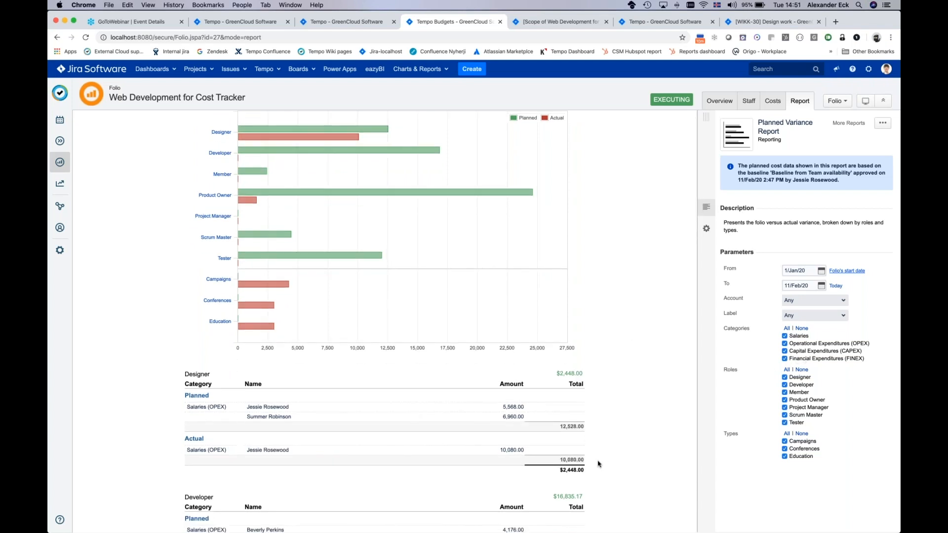
pyautogui.press('super+Tab')
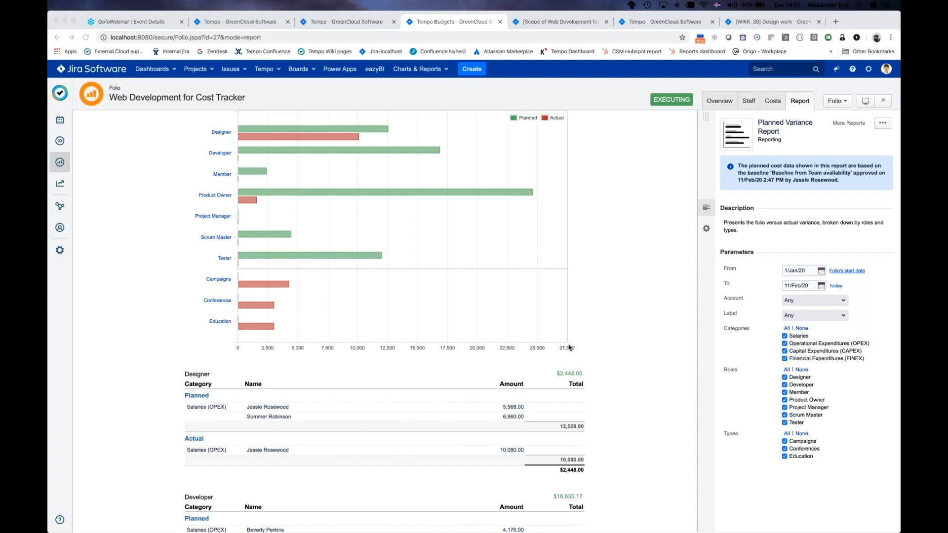
pyautogui.scroll(2, 569, 347)
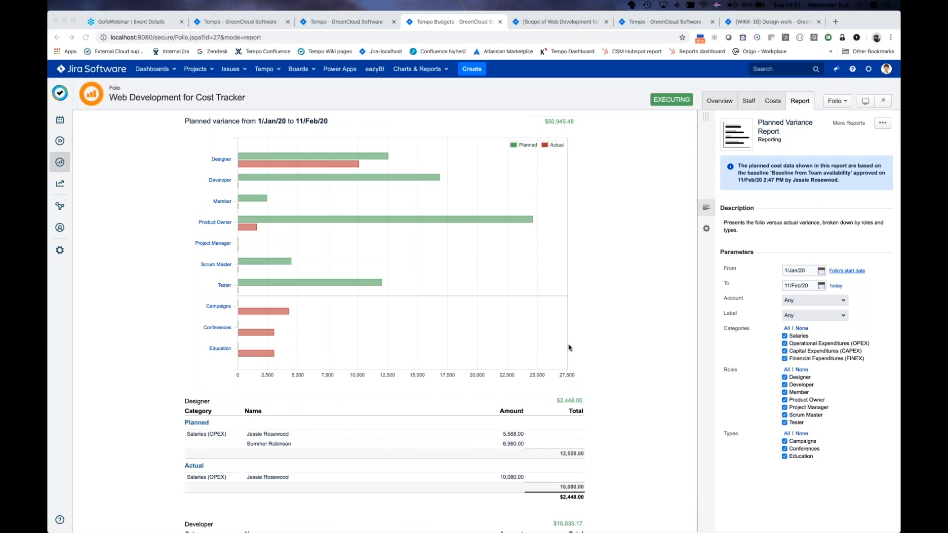
pyautogui.scroll(-5, 569, 347)
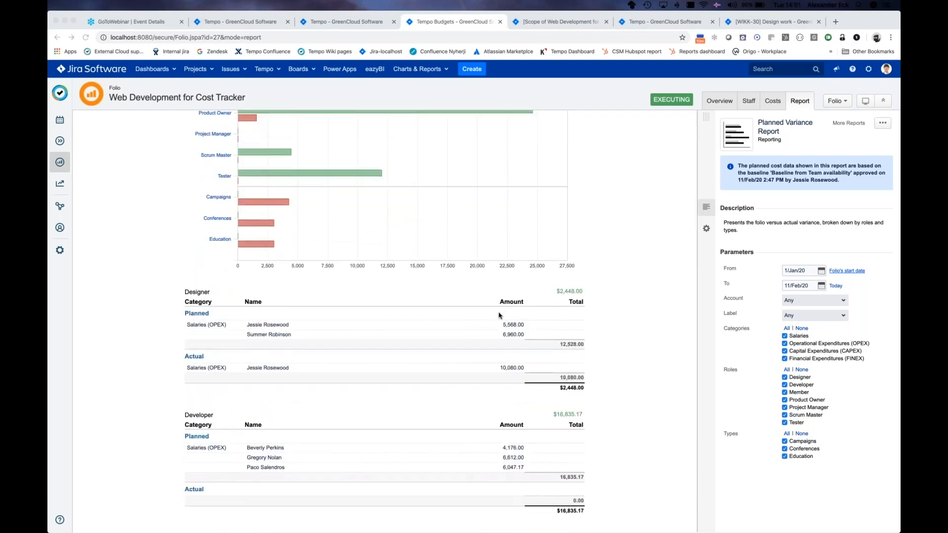